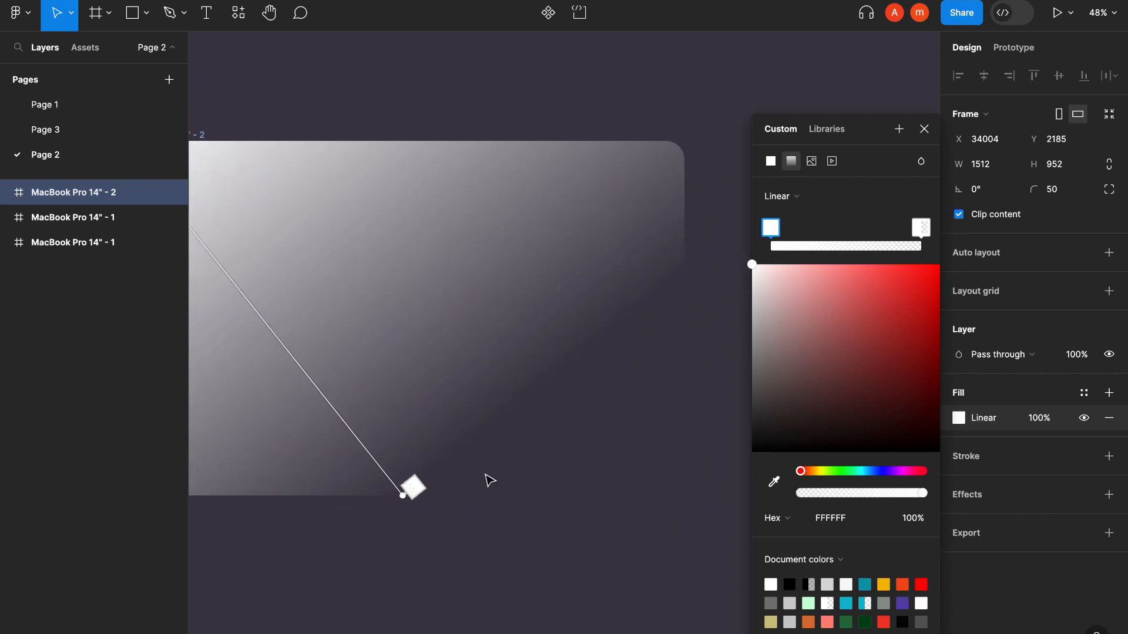
Swing the frame's linear gradient end to its right edge, move the start stop inward and add a stop between start and end
{"action": "left_click_drag", "start_coordinate": [410, 486], "coordinate": [687, 327]}
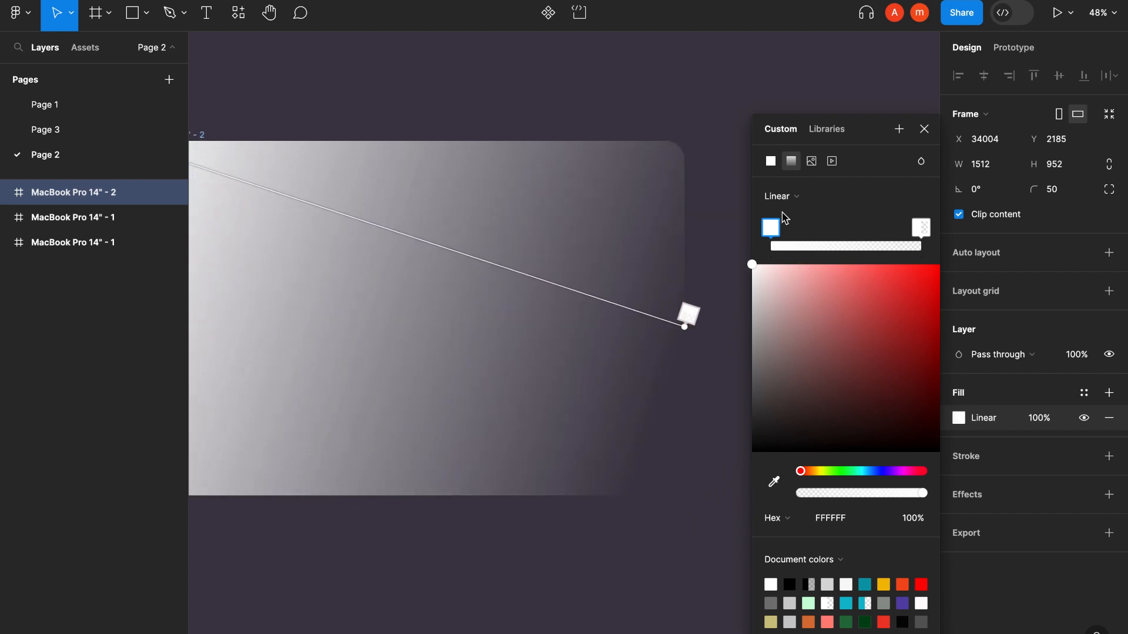
{"action": "left_click_drag", "start_coordinate": [805, 228], "coordinate": [875, 229]}
{"action": "left_click", "coordinate": [867, 239]}
{"action": "left_click", "coordinate": [922, 247]}
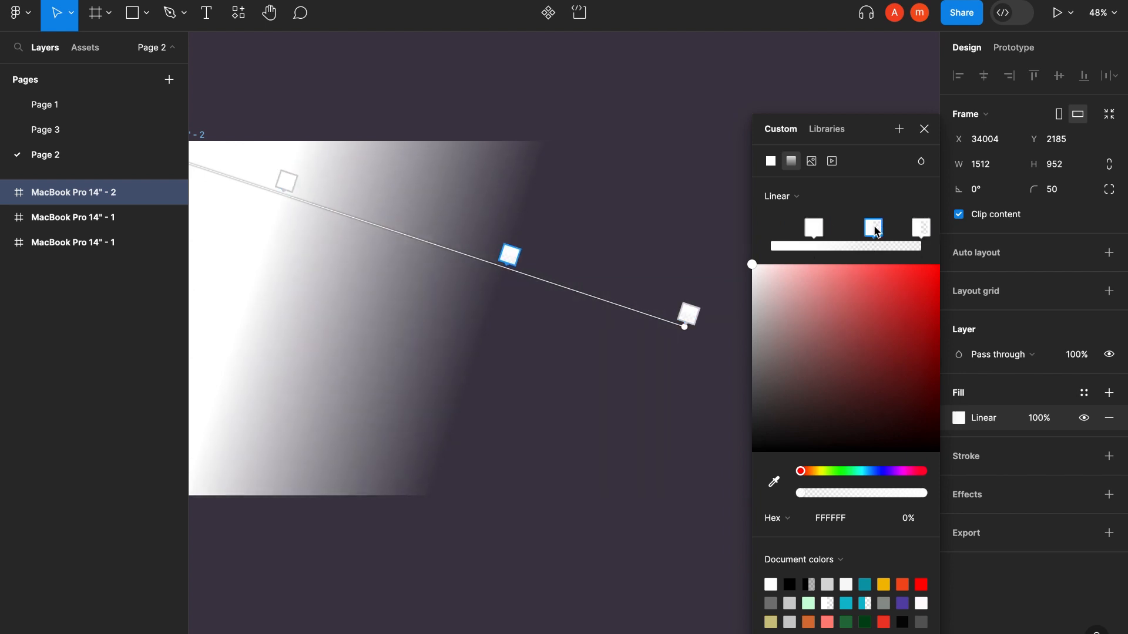
Colour the frame gradient's first stop 000D18 and its middle stop CB6CCF
{"action": "left_click", "coordinate": [813, 229]}
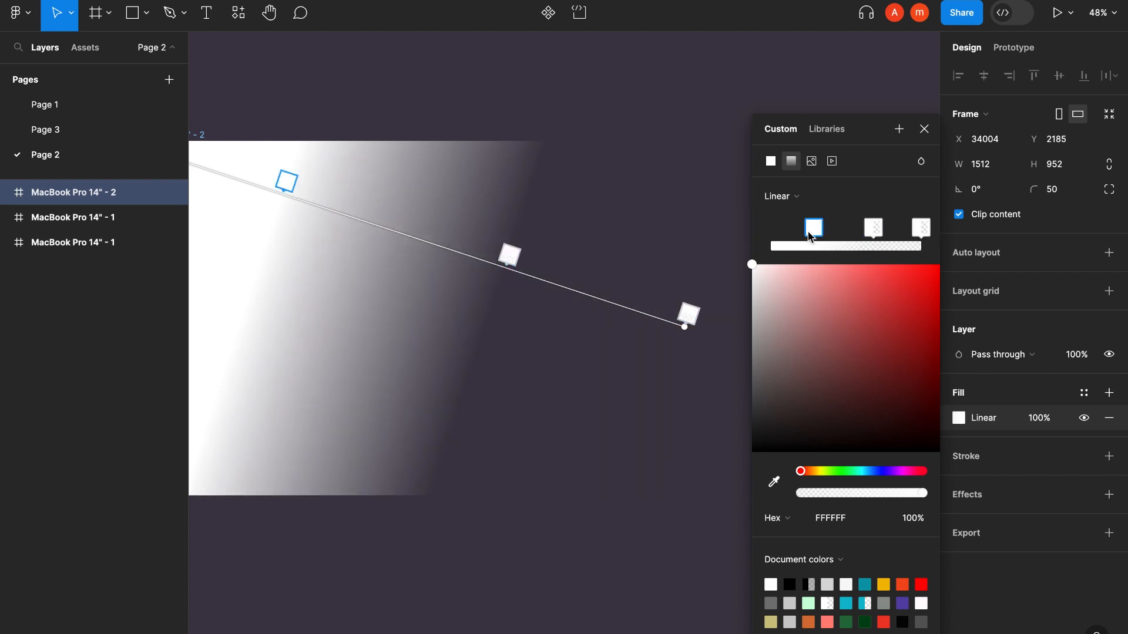
{"action": "left_click", "coordinate": [831, 520]}
{"action": "type", "text": "000d18"}
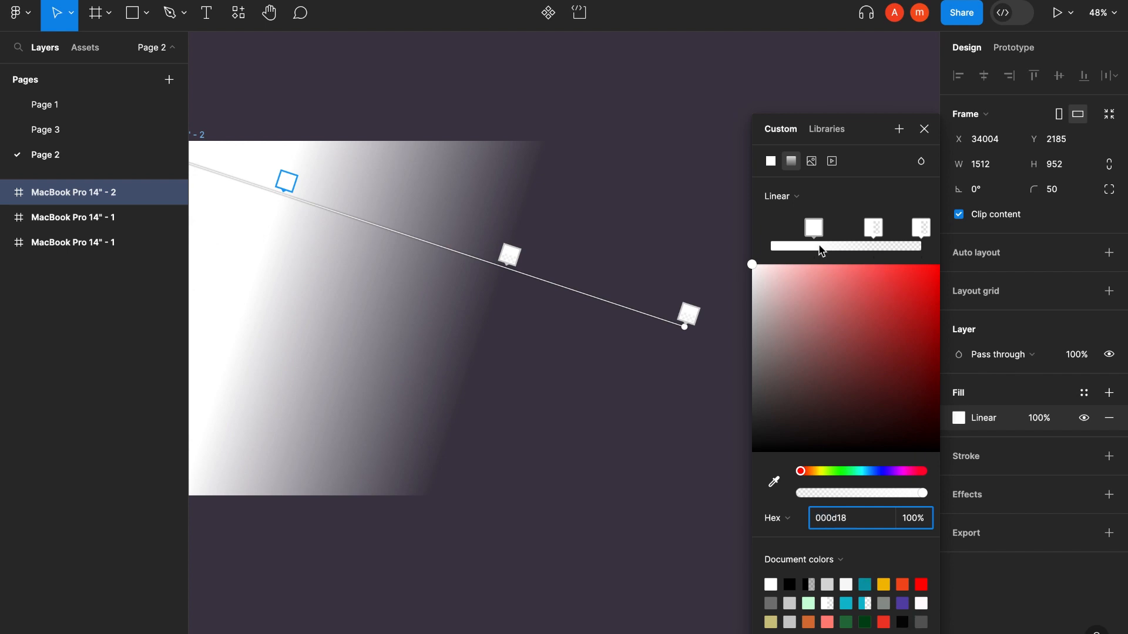
{"action": "left_click", "coordinate": [874, 230]}
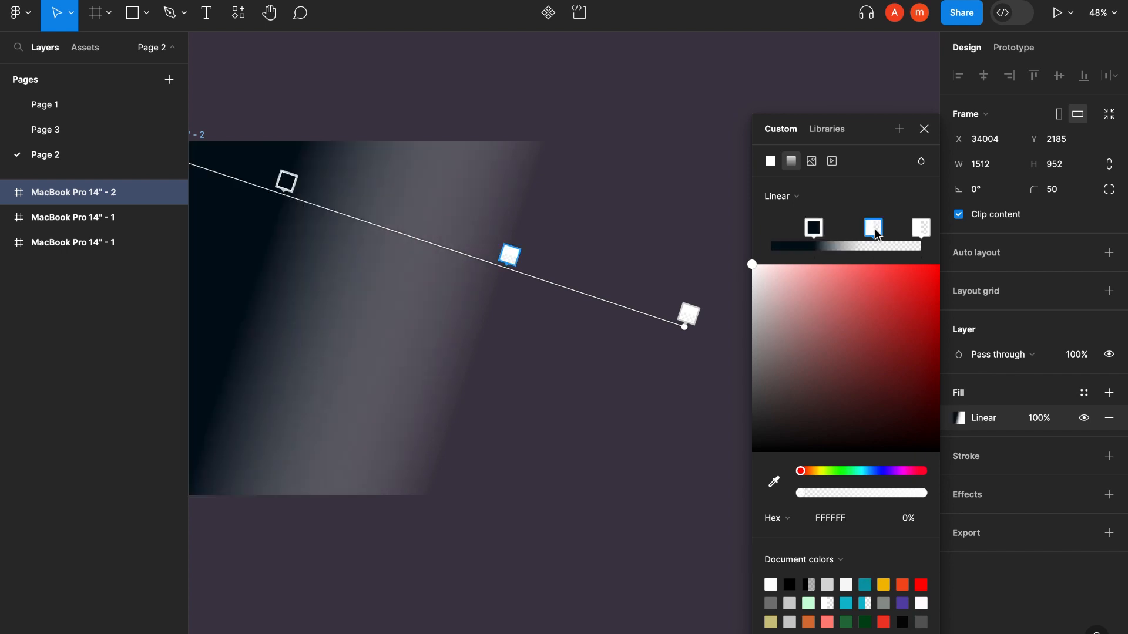
{"action": "left_click", "coordinate": [838, 523]}
{"action": "type", "text": "cb6ccf"}
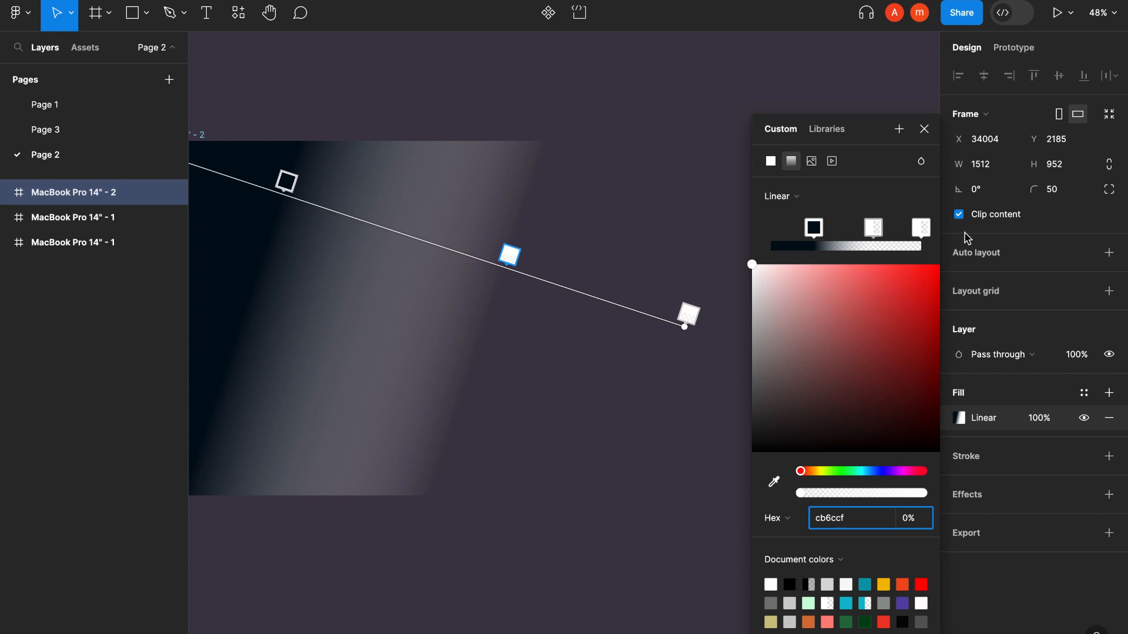
Set the frame gradient's last stop to colour 312B59 at 100% opacity
{"action": "left_click", "coordinate": [922, 233]}
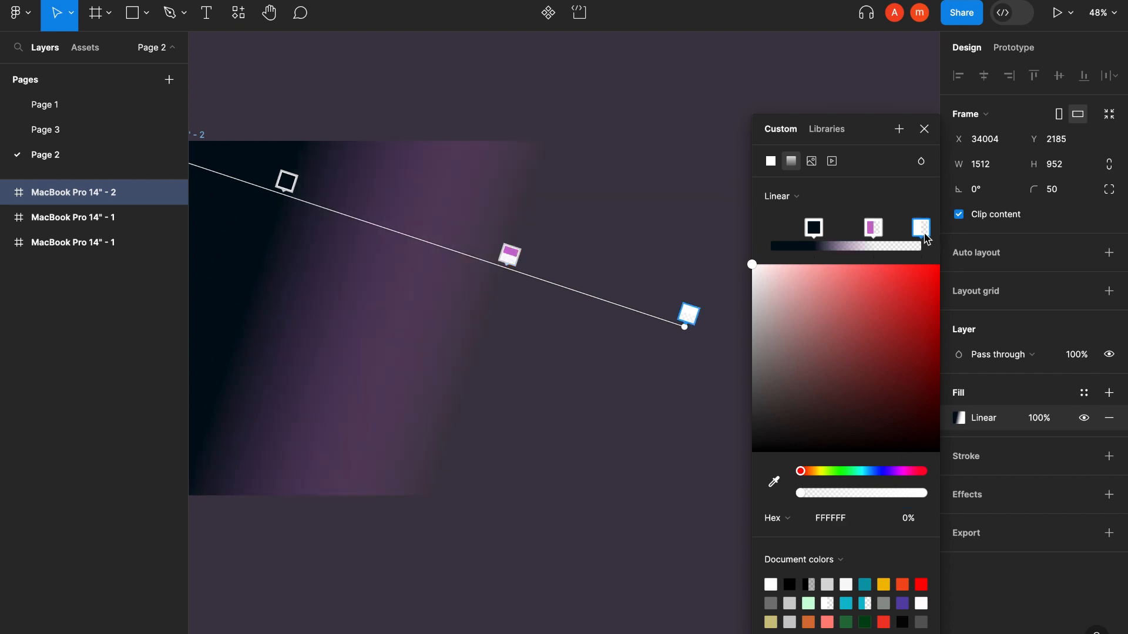
{"action": "left_click", "coordinate": [838, 518]}
{"action": "type", "text": "312"}
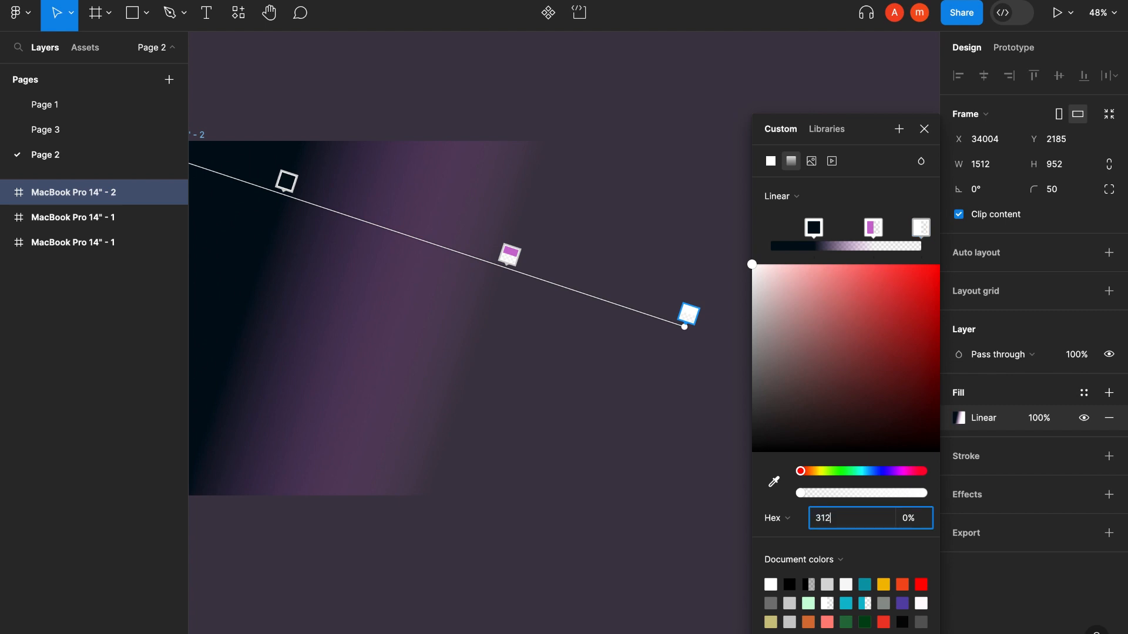
{"action": "type", "text": "b59"}
{"action": "left_click", "coordinate": [911, 519]}
{"action": "type", "text": "100"}
Set the gradient's middle stop to 100% opacity and shift it slightly towards the dark first stop
{"action": "left_click", "coordinate": [874, 229]}
{"action": "left_click", "coordinate": [911, 518]}
{"action": "type", "text": "1"}
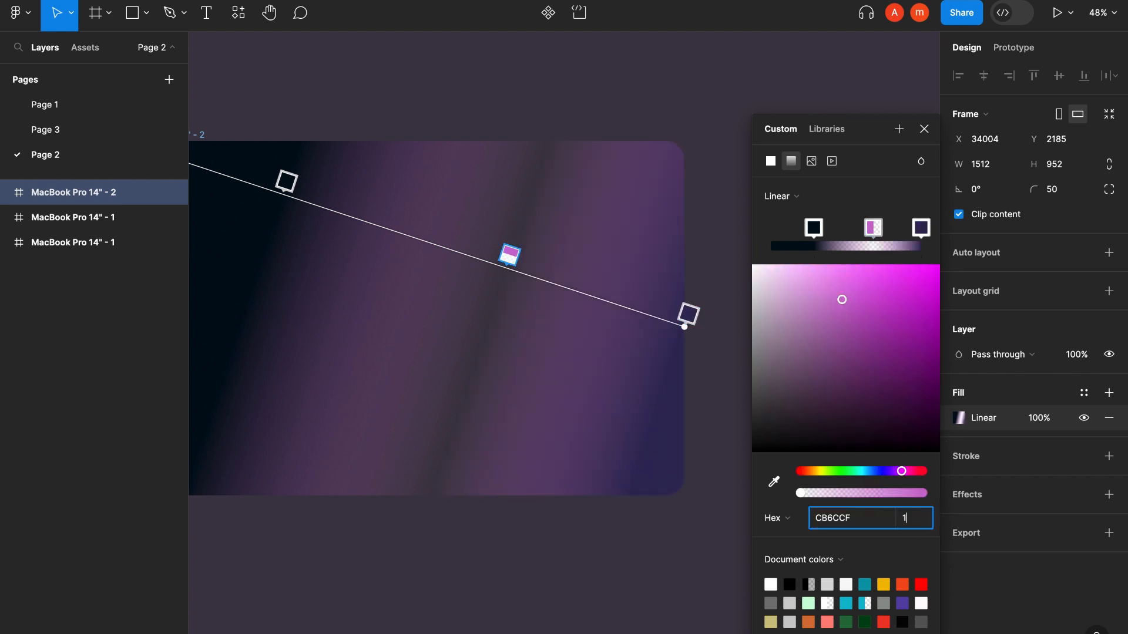
{"action": "key", "text": "Return"}
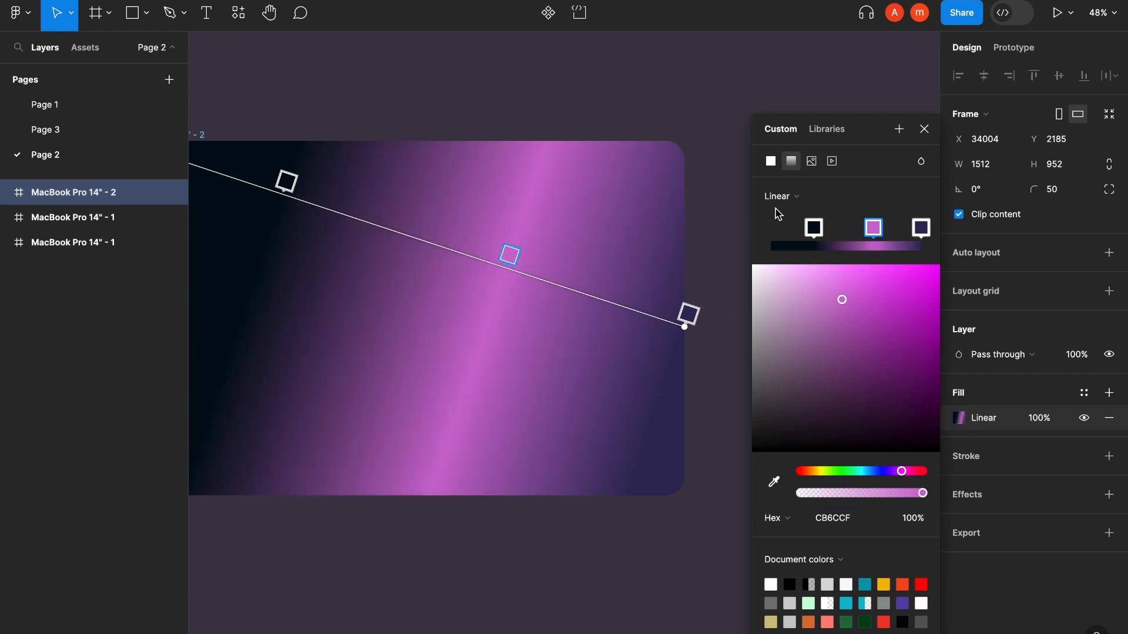
{"action": "left_click", "coordinate": [923, 229]}
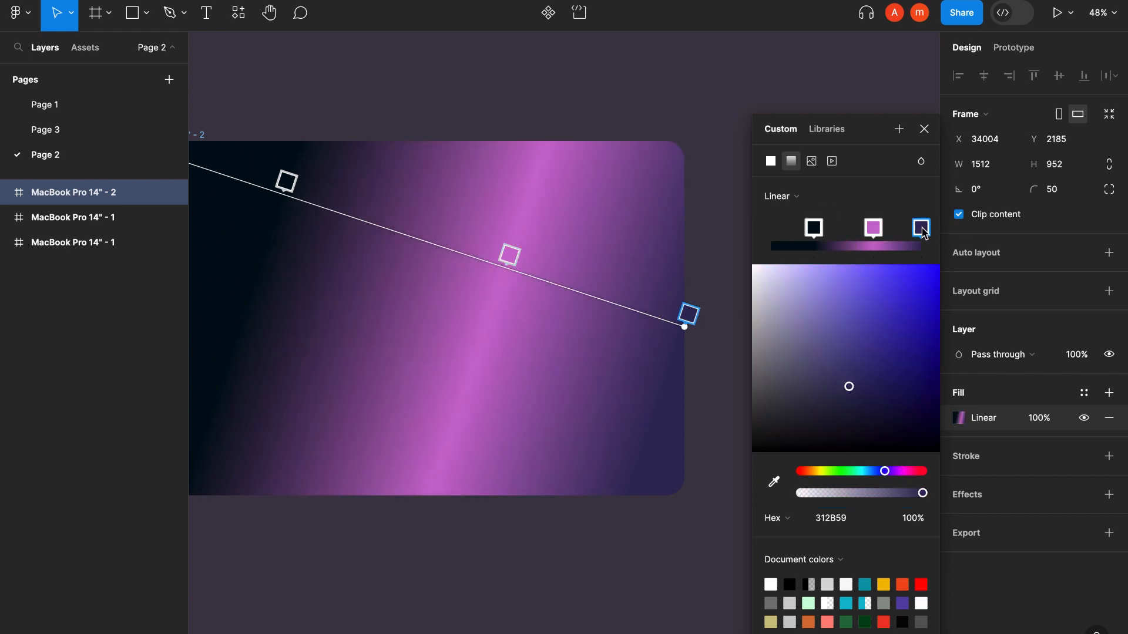
{"action": "mouse_move", "coordinate": [874, 228]}
{"action": "left_mouse_down"}
{"action": "mouse_move", "coordinate": [861, 227]}
{"action": "mouse_move", "coordinate": [873, 226]}
{"action": "left_mouse_up"}
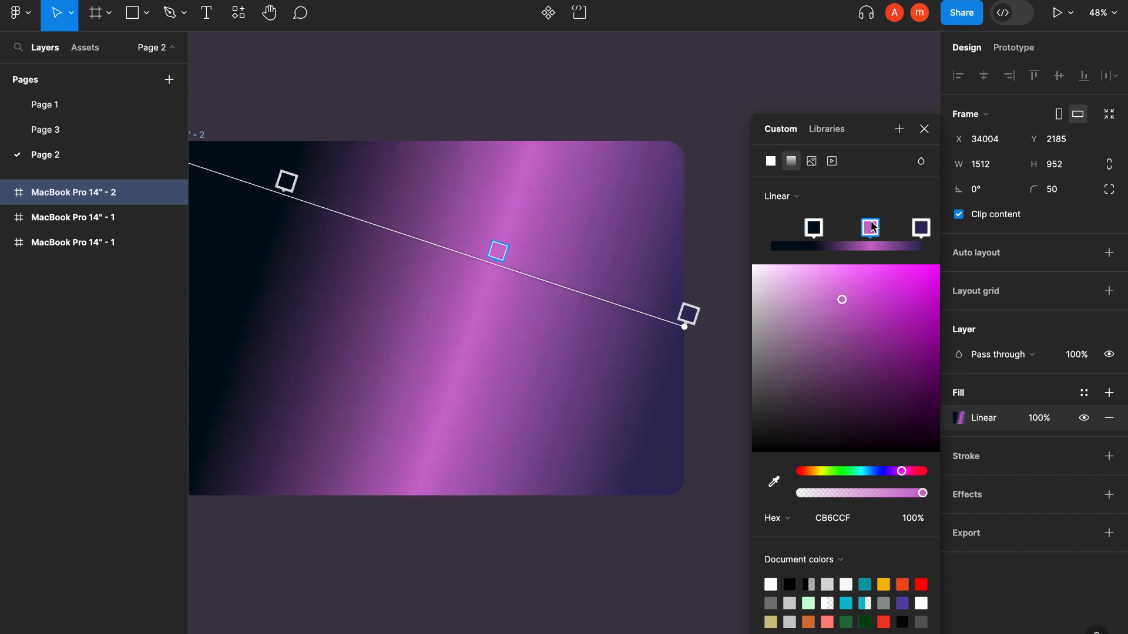
{"action": "left_click", "coordinate": [924, 133]}
{"action": "scroll", "coordinate": [782, 186], "scroll_direction": "left", "scroll_amount": 3}
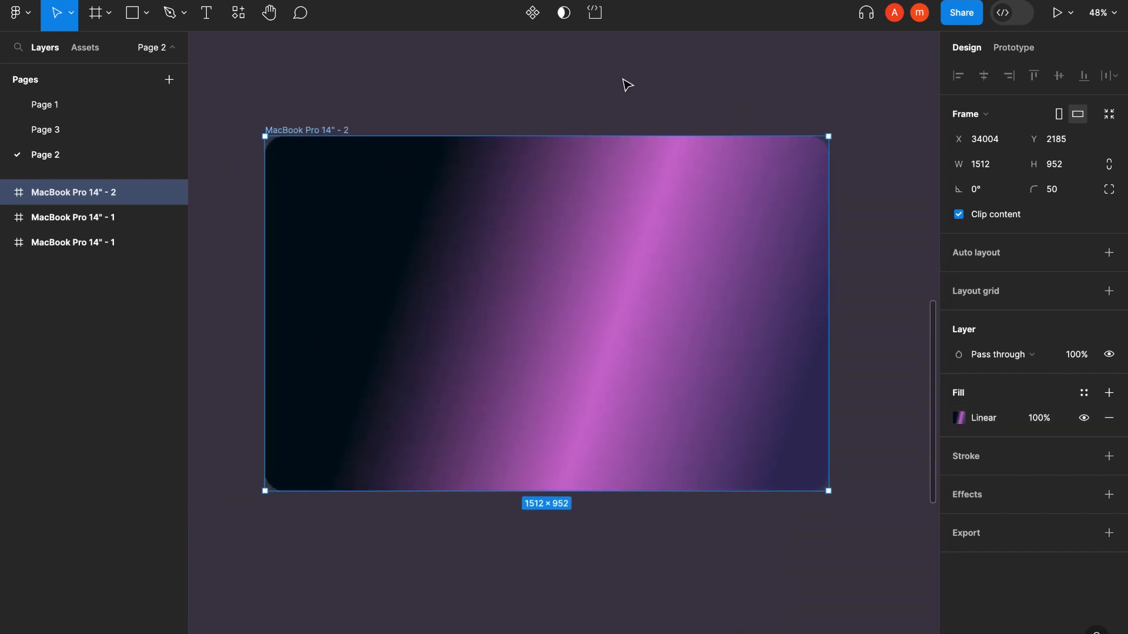
Add a text box about 227 × 53 in the frame's upper-left corner reading "Virtual" with font size 35
{"action": "left_click", "coordinate": [628, 85]}
{"action": "left_click", "coordinate": [336, 173]}
{"action": "key", "text": "t"}
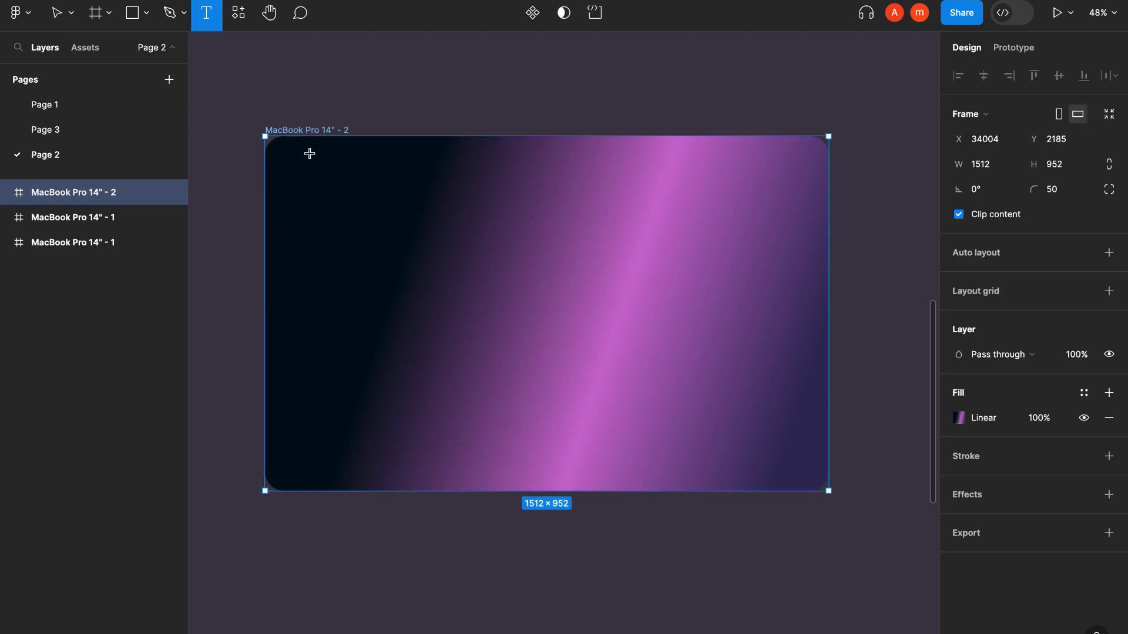
{"action": "left_click_drag", "start_coordinate": [290, 152], "coordinate": [373, 170]}
{"action": "type", "text": "Virtual"}
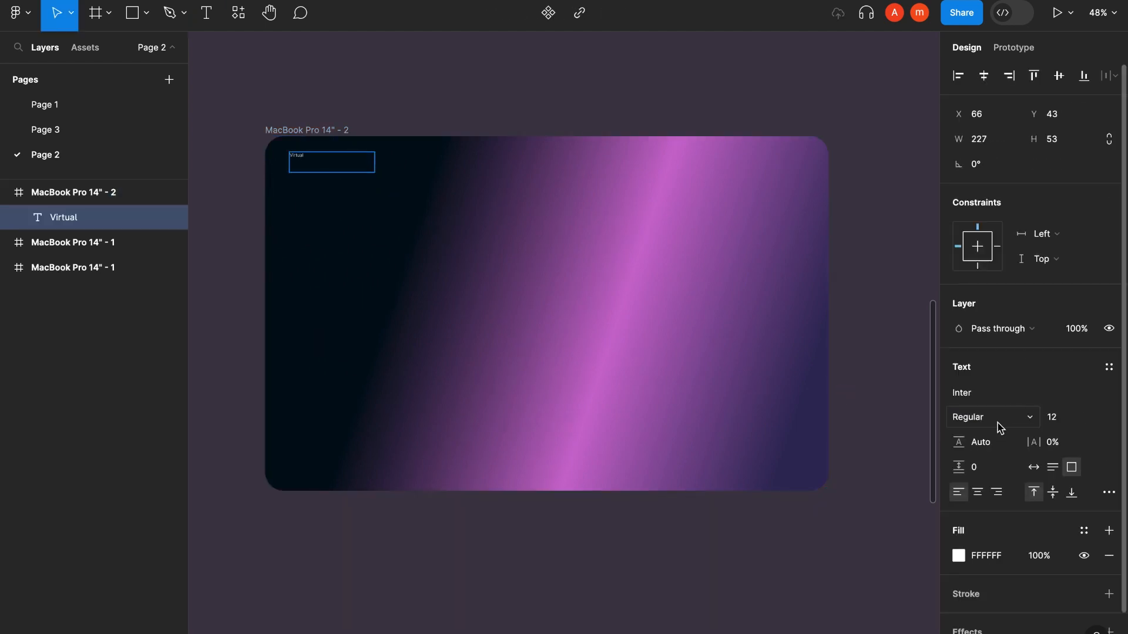
{"action": "left_click", "coordinate": [1057, 418]}
{"action": "type", "text": "35"}
Search the font list for "sarina" for the Virtual text
{"action": "left_click", "coordinate": [980, 397]}
{"action": "type", "text": "s"}
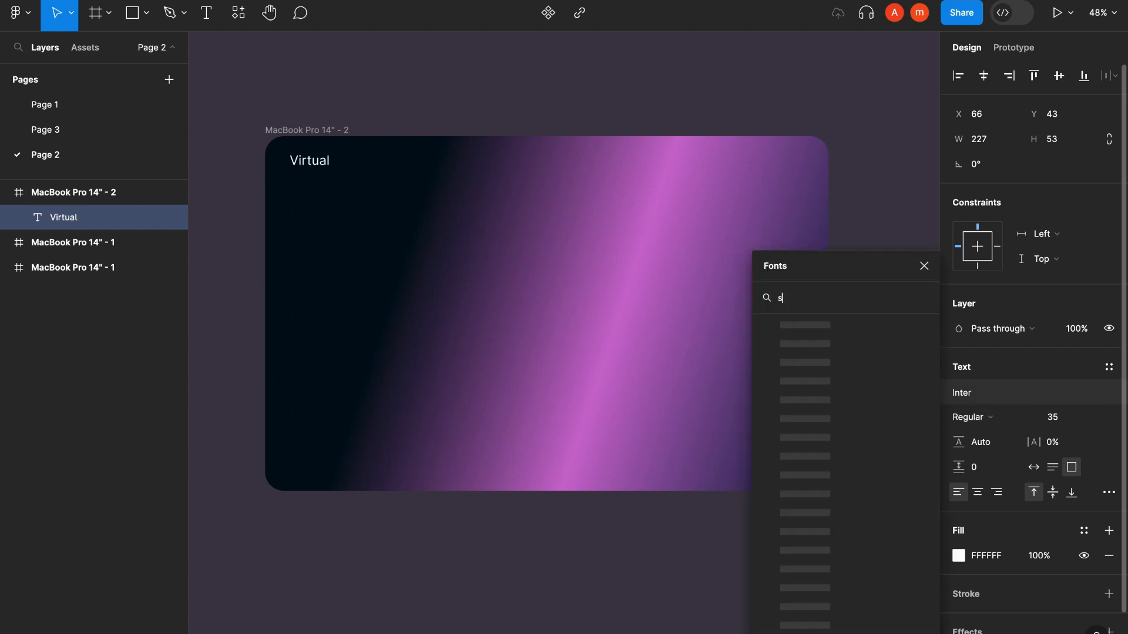
{"action": "type", "text": "arina"}
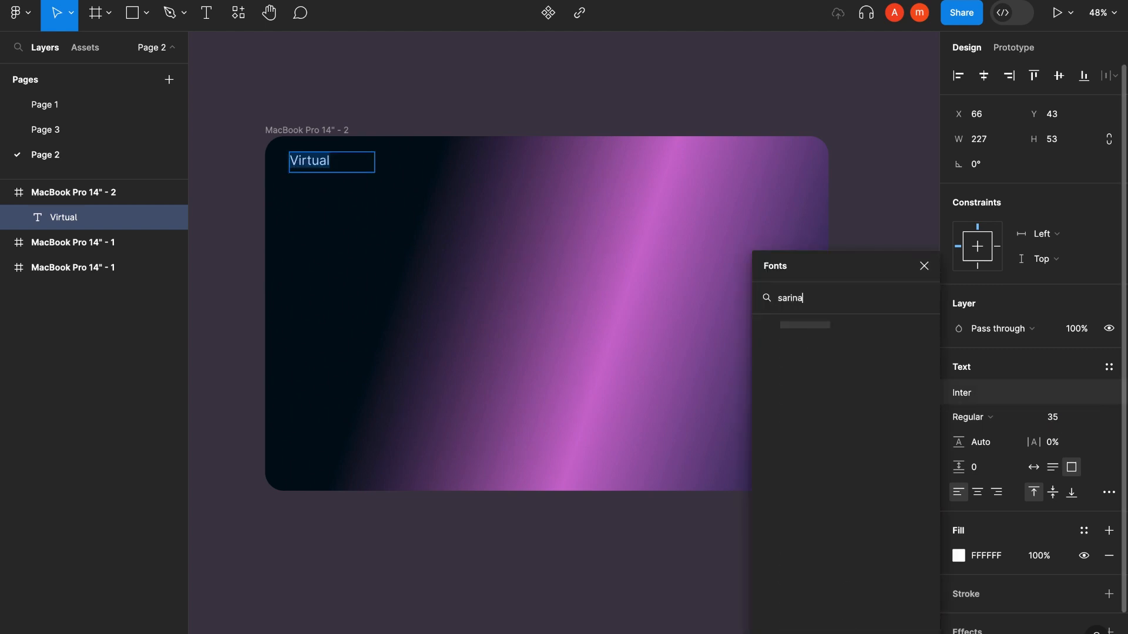
Set the Virtual text box to X 100, Y 30, width 171 and height 54
{"action": "left_click", "coordinate": [1052, 115]}
{"action": "type", "text": "30"}
{"action": "left_click", "coordinate": [1057, 146]}
{"action": "type", "text": "54"}
{"action": "left_click", "coordinate": [977, 144]}
{"action": "type", "text": "171"}
{"action": "left_click", "coordinate": [977, 117]}
{"action": "type", "text": "100"}
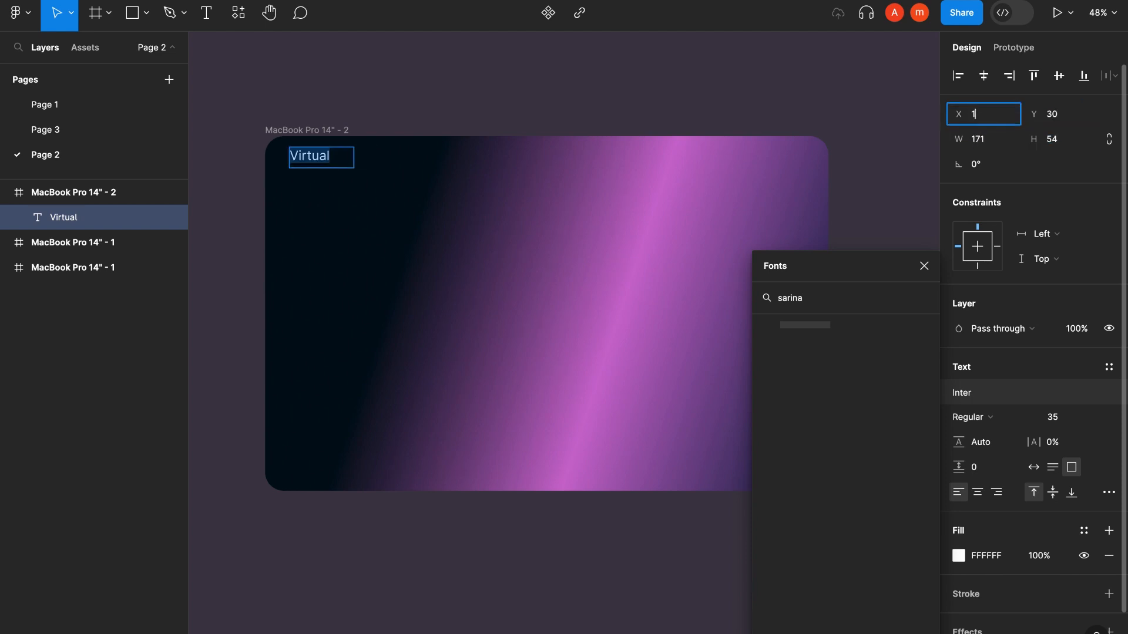
{"action": "key", "text": "Return"}
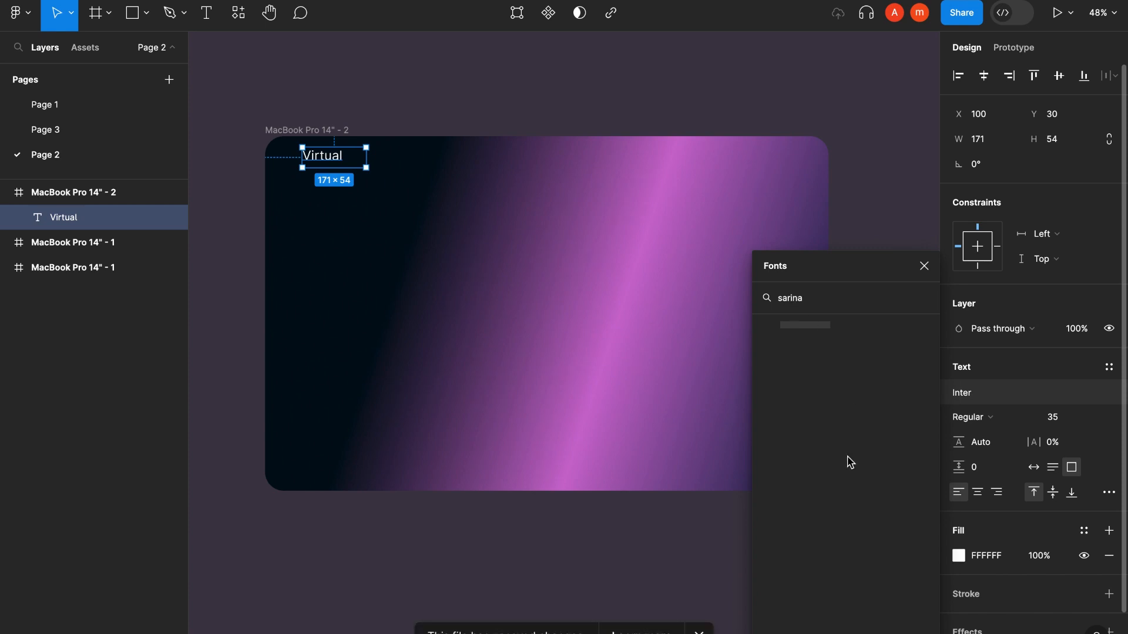
Change the Virtual text's fill to a linear gradient with three stops gathered near the middle of the gradient
{"action": "left_click", "coordinate": [959, 556]}
{"action": "left_click", "coordinate": [794, 250]}
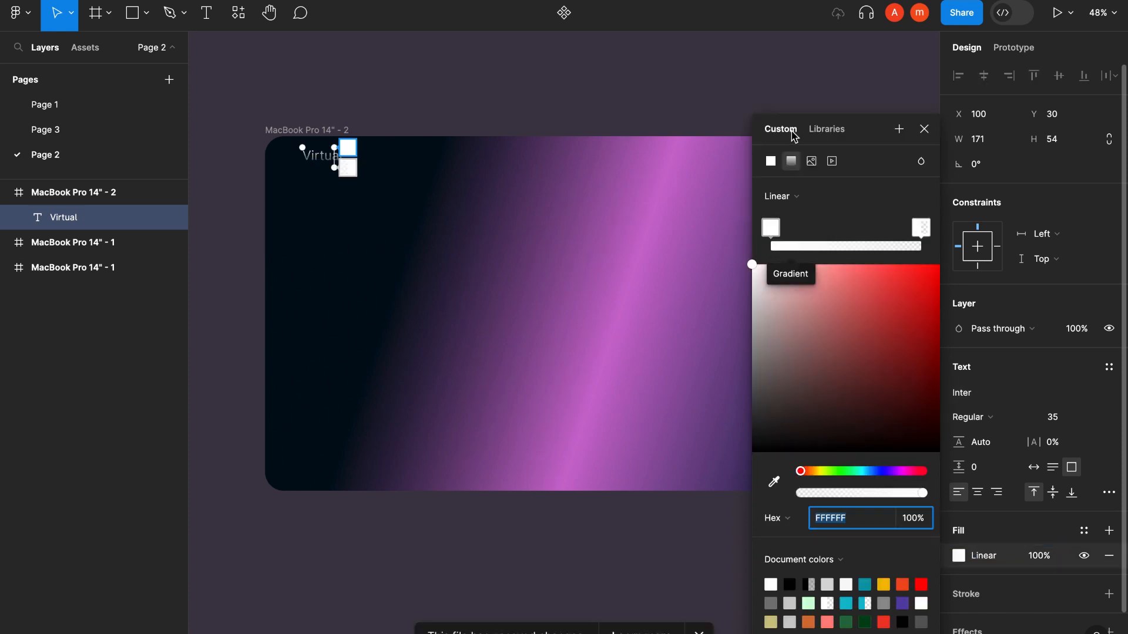
{"action": "left_click_drag", "start_coordinate": [771, 228], "coordinate": [829, 233]}
{"action": "left_click", "coordinate": [850, 246]}
{"action": "left_click", "coordinate": [871, 246]}
Set the text gradient's first stop to 157787 and its middle stop to DADADA at 100% opacity
{"action": "left_click", "coordinate": [826, 228]}
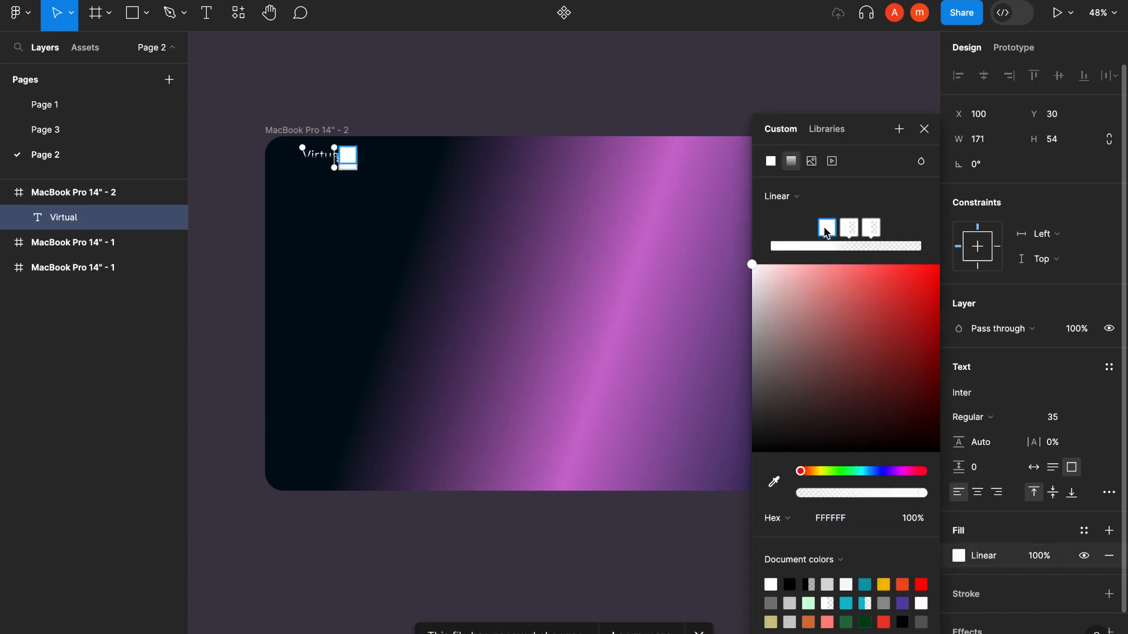
{"action": "left_click", "coordinate": [833, 518]}
{"action": "type", "text": "157787"}
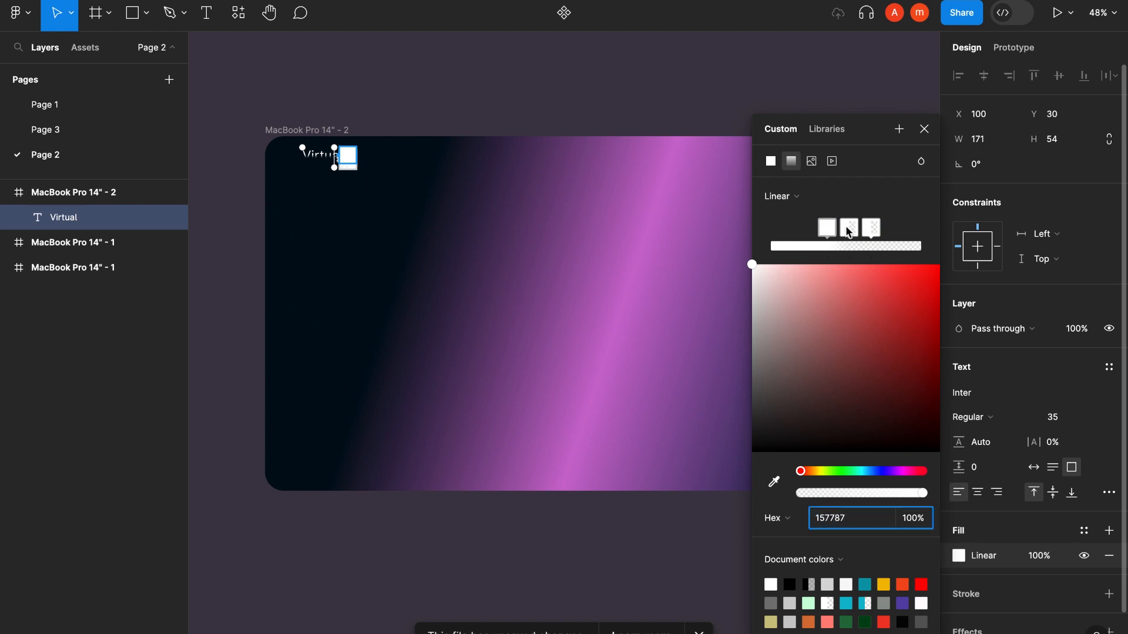
{"action": "left_click", "coordinate": [848, 232]}
{"action": "left_click", "coordinate": [912, 518]}
{"action": "type", "text": "10"}
{"action": "left_click", "coordinate": [849, 518]}
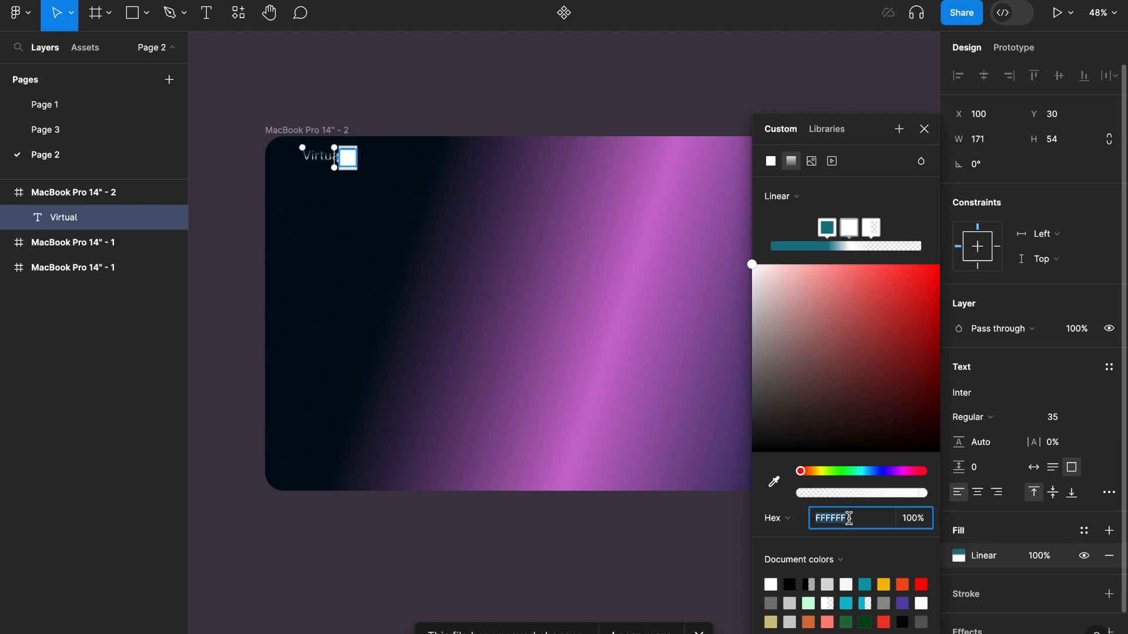
{"action": "type", "text": "dadada"}
Try to set the text gradient's last stop to colour 009183FF at 100% opacity
{"action": "left_click", "coordinate": [870, 229]}
{"action": "left_click", "coordinate": [909, 520]}
{"action": "type", "text": "100"}
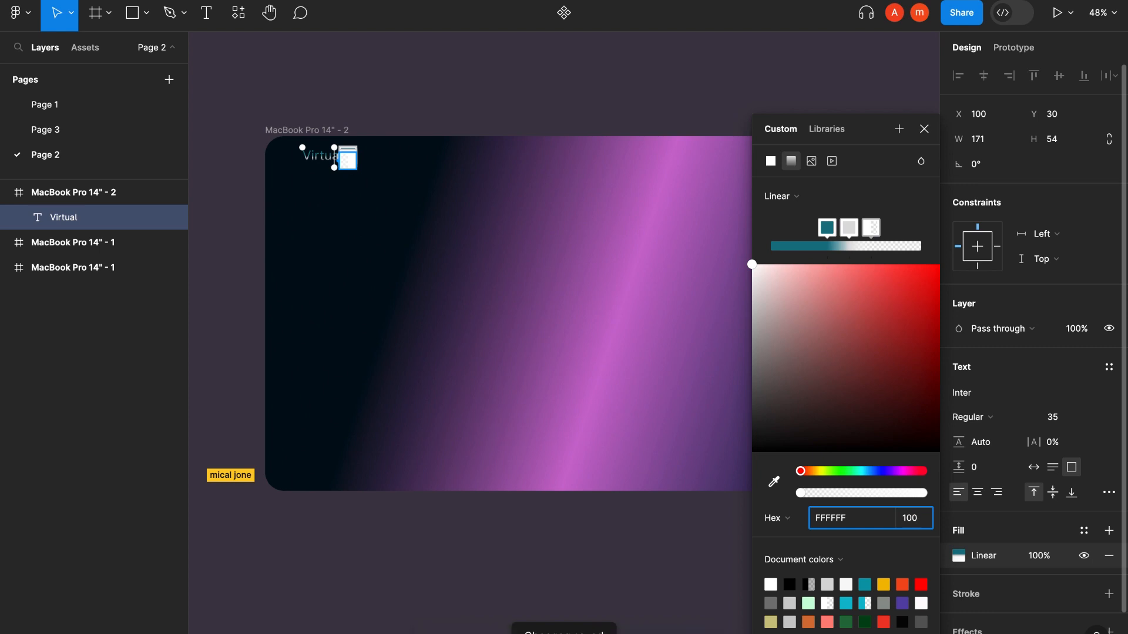
{"action": "type", "text": "009183ff"}
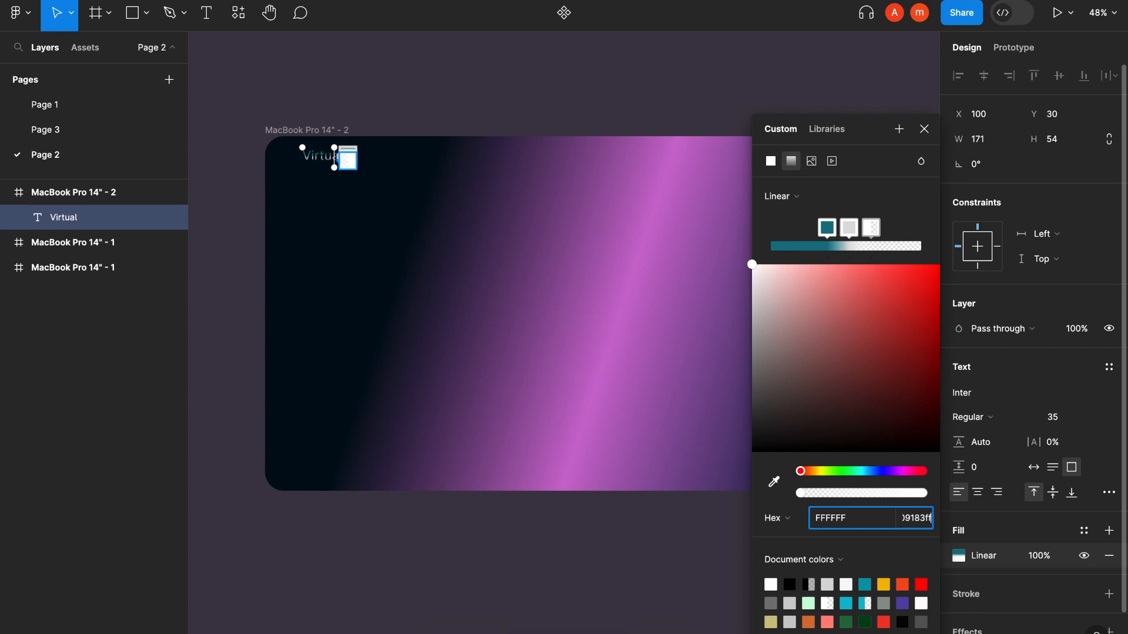
{"action": "left_click", "coordinate": [585, 92]}
Set the Virtual text's letter spacing to 2% and search the fonts for "sarina" again
{"action": "left_click", "coordinate": [1055, 445]}
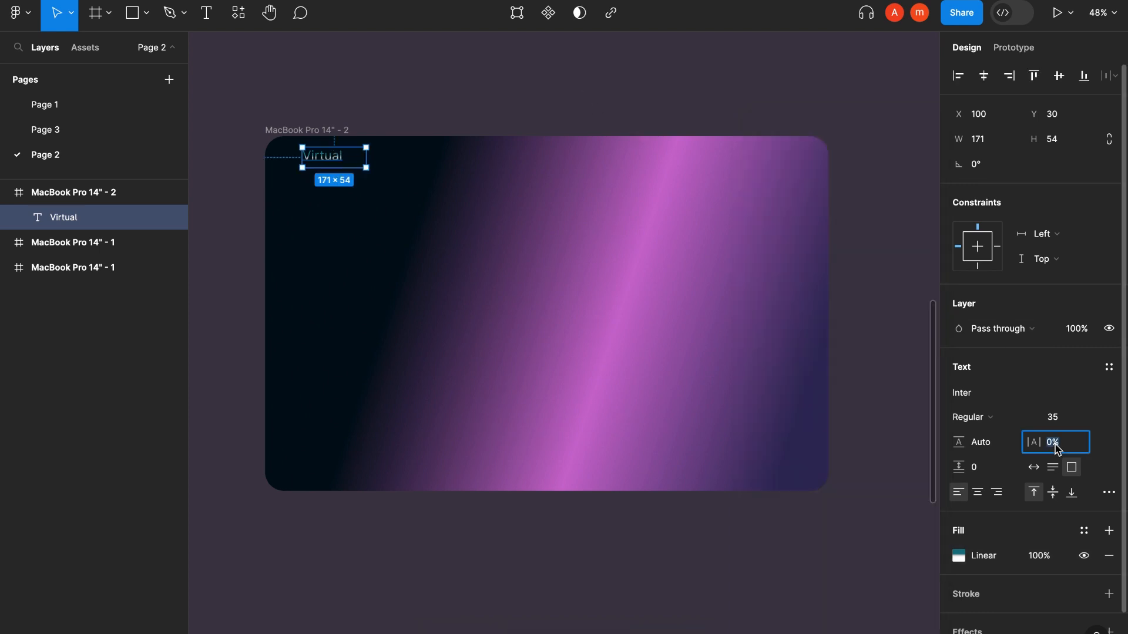
{"action": "left_click", "coordinate": [964, 392]}
{"action": "type", "text": "sarina"}
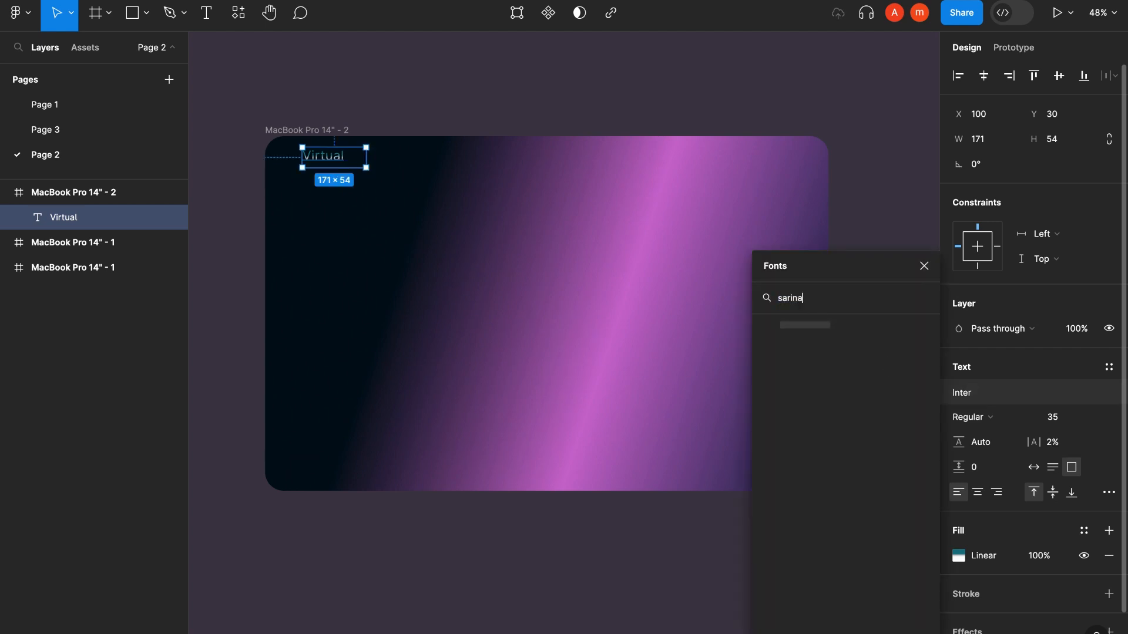
{"action": "scroll", "coordinate": [646, 223], "scroll_direction": "down", "scroll_amount": 1}
{"action": "left_click", "coordinate": [846, 259]}
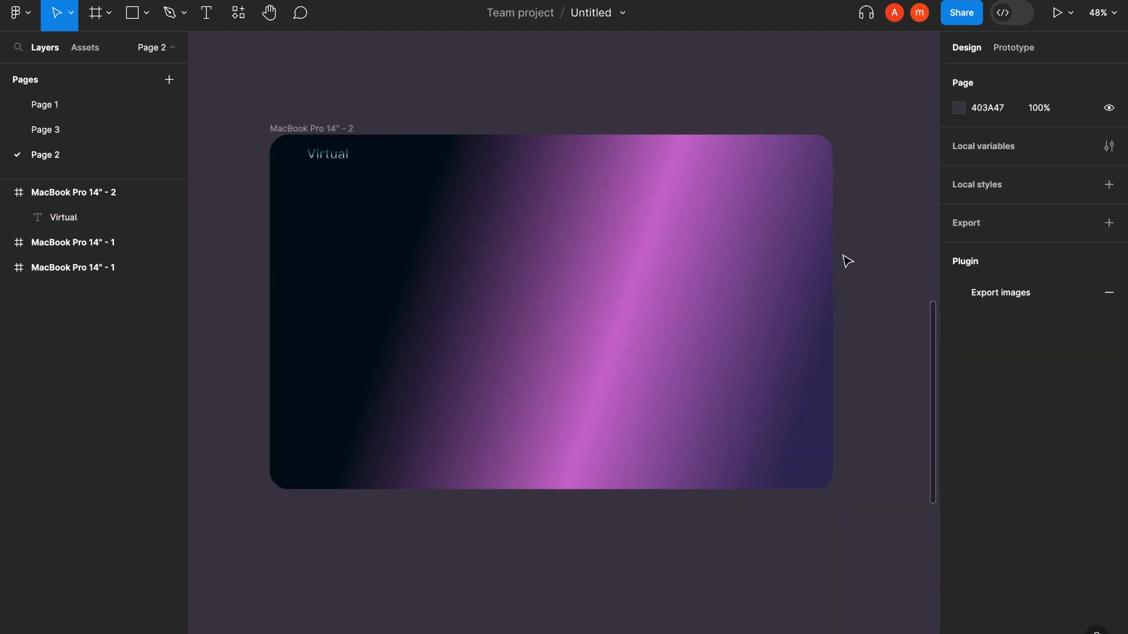
Add a text box about 94 × 21 reading "home" in the frame's header, to the right of Virtual
{"action": "key", "text": "t"}
{"action": "left_click", "coordinate": [453, 153]}
{"action": "type", "text": "home"}
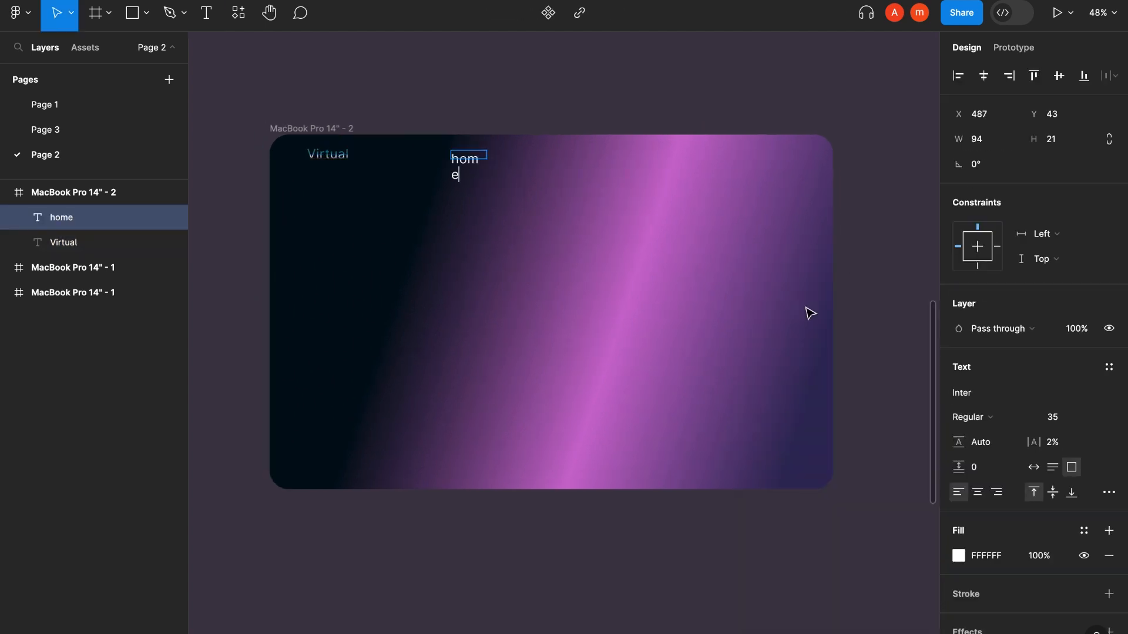
Search the font list for "inder" for the home text
{"action": "left_click", "coordinate": [994, 393]}
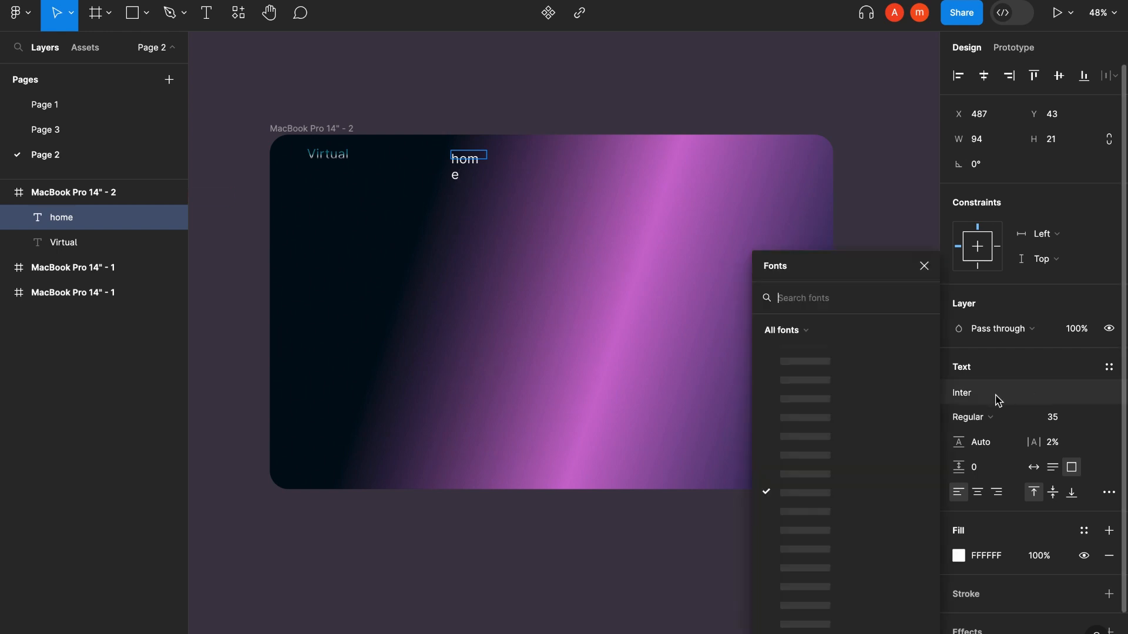
{"action": "type", "text": "inder"}
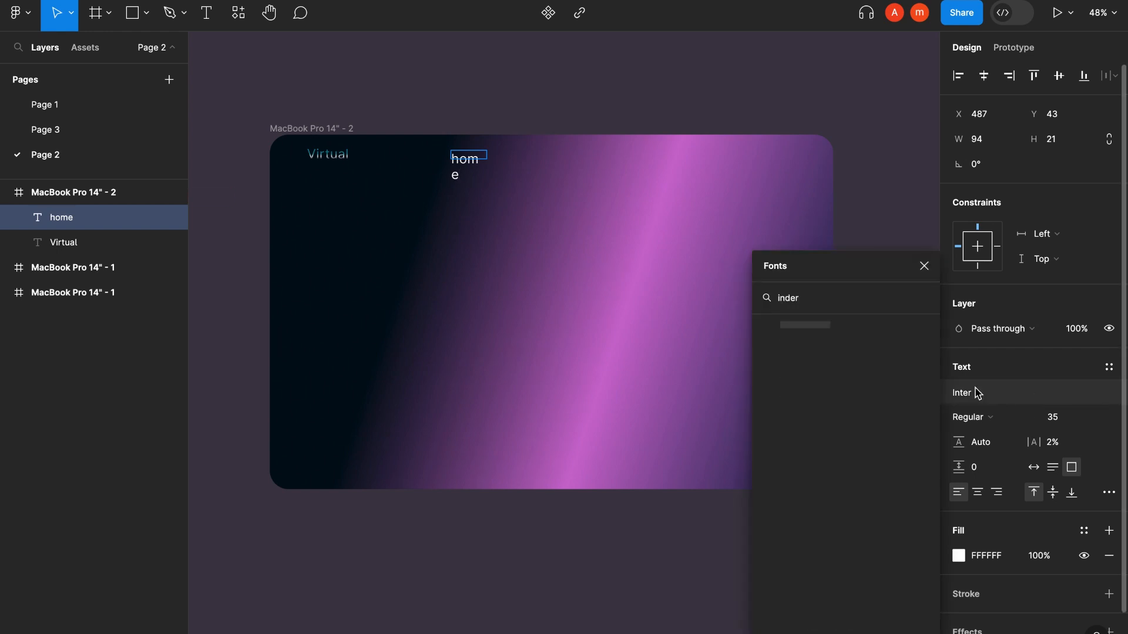
{"action": "left_click", "coordinate": [1053, 418]}
{"action": "left_click", "coordinate": [699, 130]}
{"action": "left_click", "coordinate": [825, 109]}
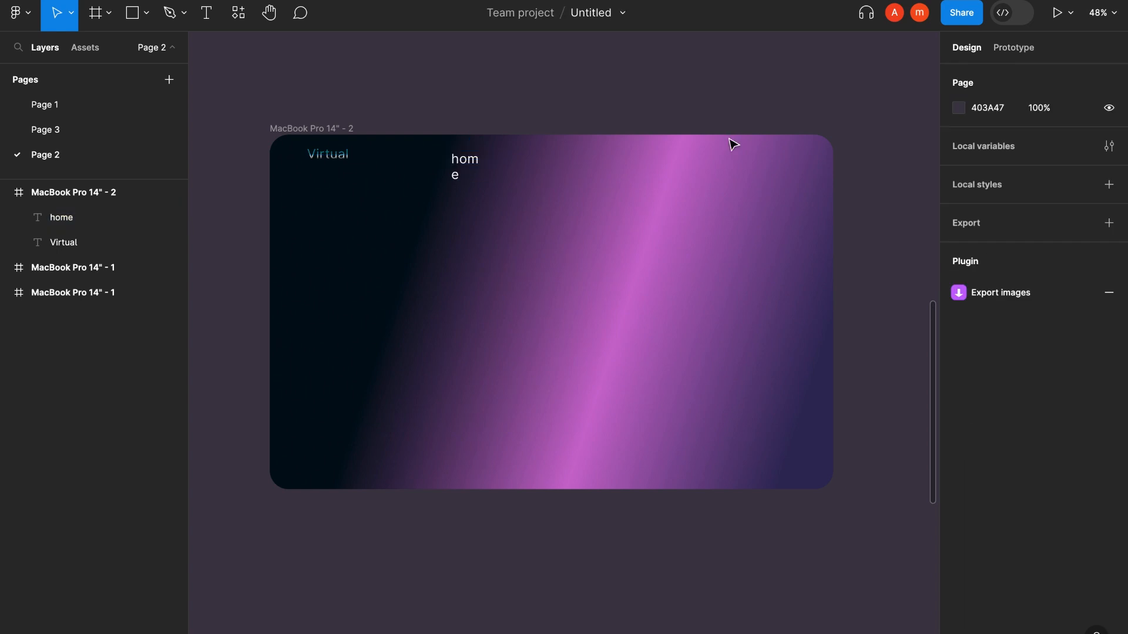
Set the home text's font size to 20
{"action": "left_click", "coordinate": [465, 163]}
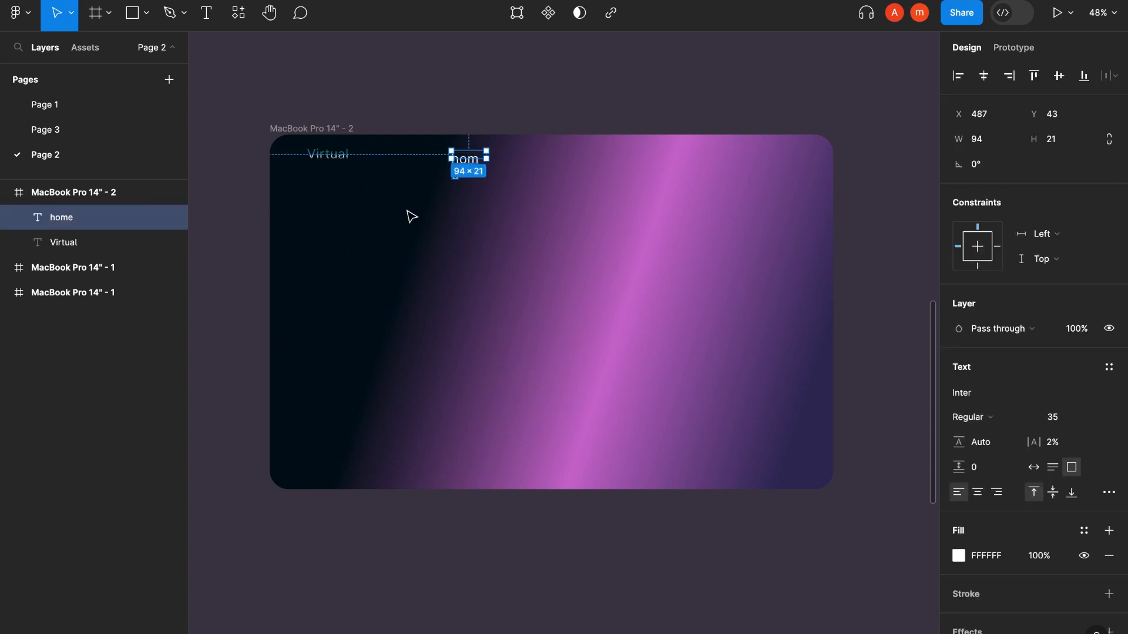
{"action": "left_click", "coordinate": [1052, 417]}
{"action": "type", "text": "20"}
{"action": "left_click", "coordinate": [751, 352]}
Duplicate the home text to its right in the header and retype the original as "Home"
{"action": "left_click", "coordinate": [461, 157]}
{"action": "left_click_drag", "start_coordinate": [461, 157], "coordinate": [506, 160]}
{"action": "double_click", "coordinate": [461, 155]}
{"action": "type", "text": "Home"}
Replace the wording of the duplicated header text with "About"
{"action": "left_click", "coordinate": [515, 155]}
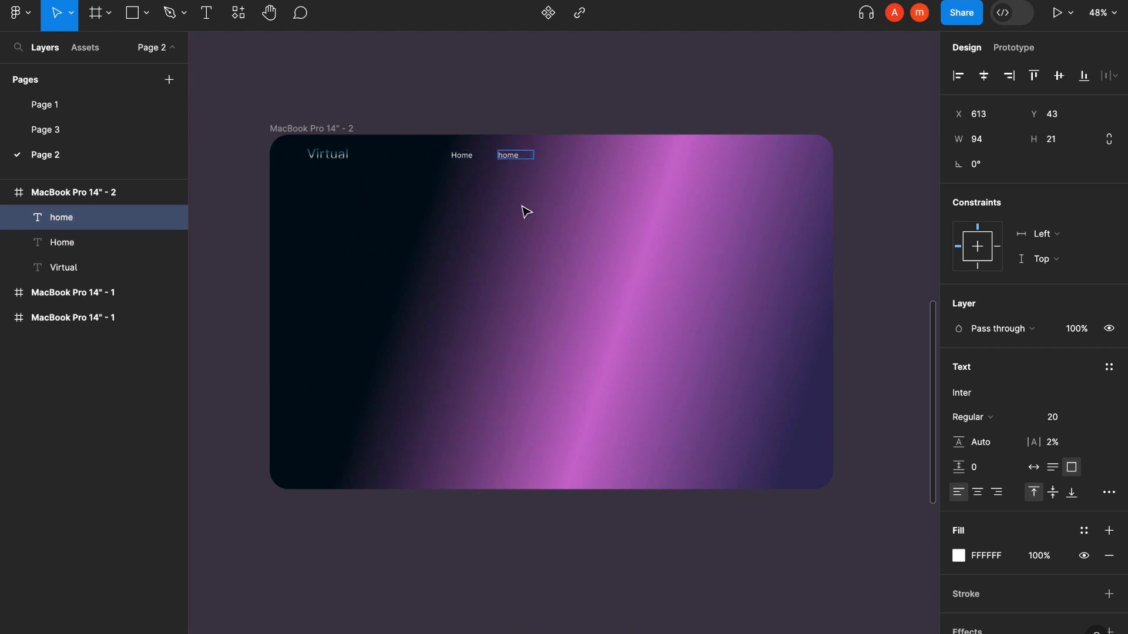
{"action": "key", "text": "Return"}
{"action": "key", "text": "BackSpace"}
{"action": "type", "text": "About"}
{"action": "key", "text": "Escape"}
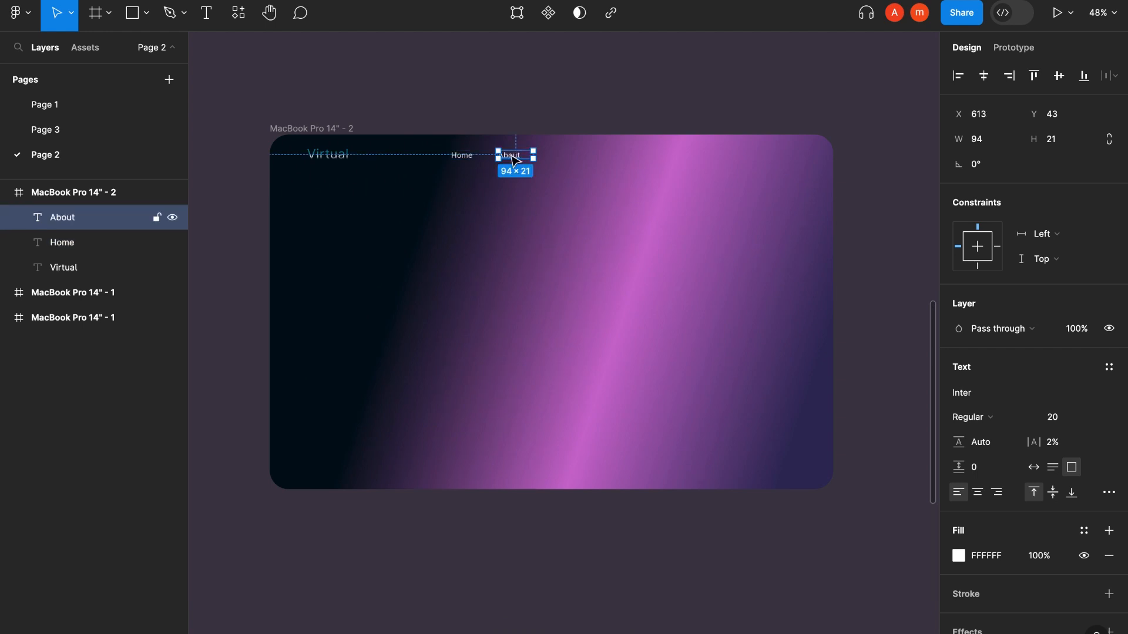
Move the Home text in the header to X 540, Y 30
{"action": "left_click", "coordinate": [466, 159]}
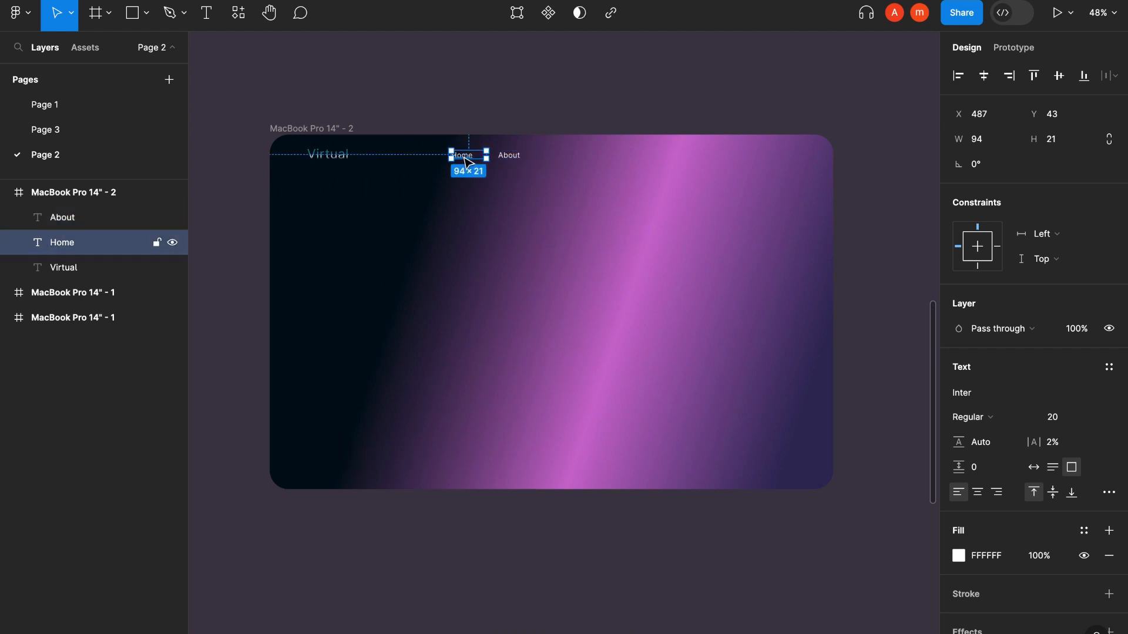
{"action": "left_click", "coordinate": [987, 114]}
{"action": "type", "text": "540"}
{"action": "left_click", "coordinate": [1055, 116]}
{"action": "type", "text": "30"}
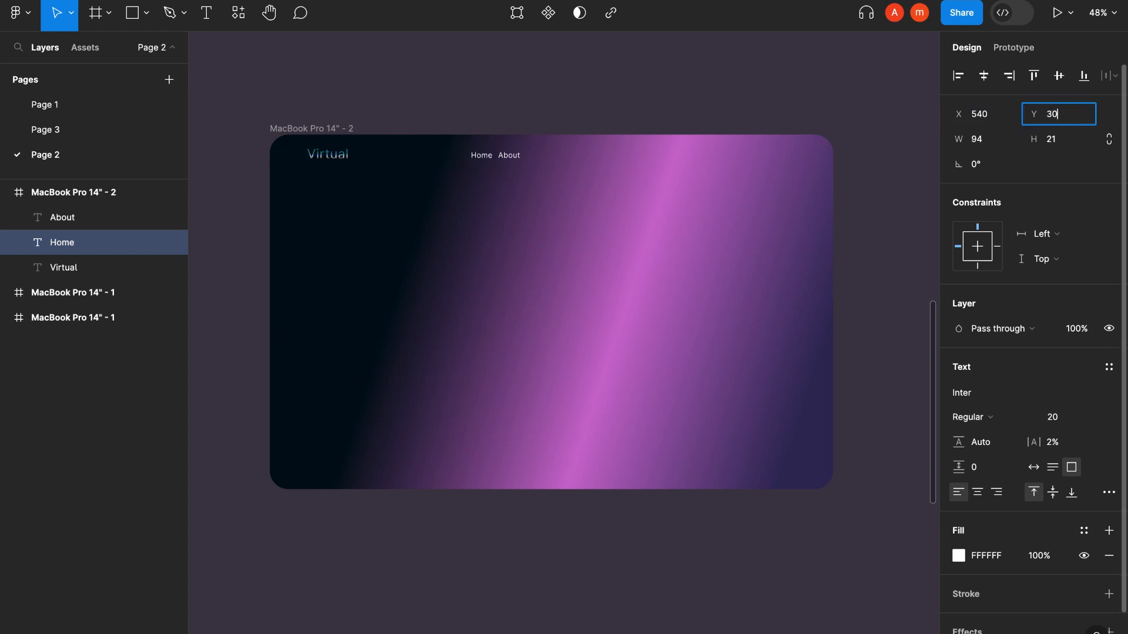
Resize the Home text box to a width of 66 and a height of 54
{"action": "left_click", "coordinate": [1055, 140]}
{"action": "type", "text": "54"}
{"action": "left_click", "coordinate": [980, 140]}
{"action": "type", "text": "66"}
{"action": "left_click", "coordinate": [707, 202]}
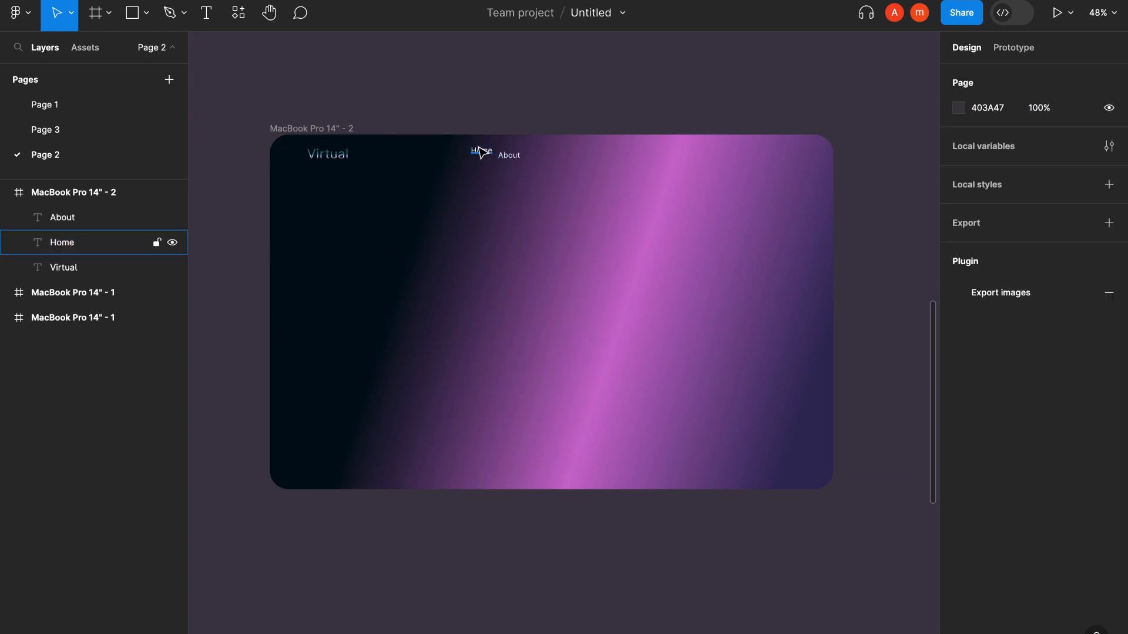
Center the Home text horizontally and vertically within its text box
{"action": "left_click", "coordinate": [481, 151]}
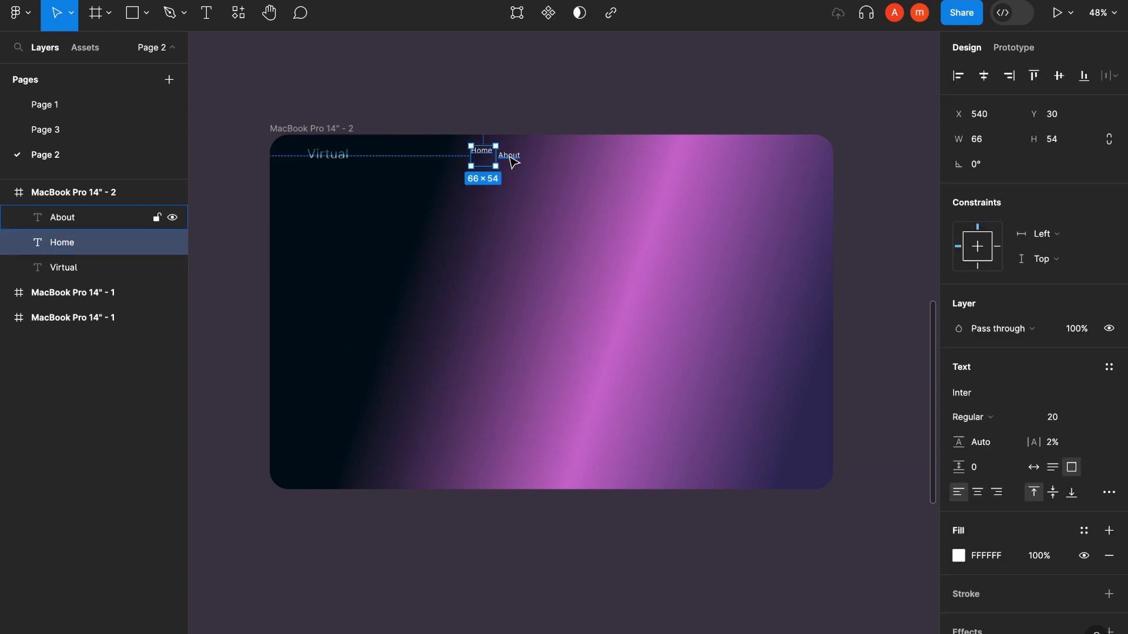
{"action": "left_click", "coordinate": [977, 492]}
{"action": "left_click", "coordinate": [1052, 492]}
Delete the old About text and replace it with a duplicate of the Home text reading "About"
{"action": "left_click", "coordinate": [509, 158]}
{"action": "key", "text": "Delete"}
{"action": "left_click_drag", "start_coordinate": [482, 156], "coordinate": [516, 156]}
{"action": "double_click", "coordinate": [516, 157]}
{"action": "type", "text": "About"}
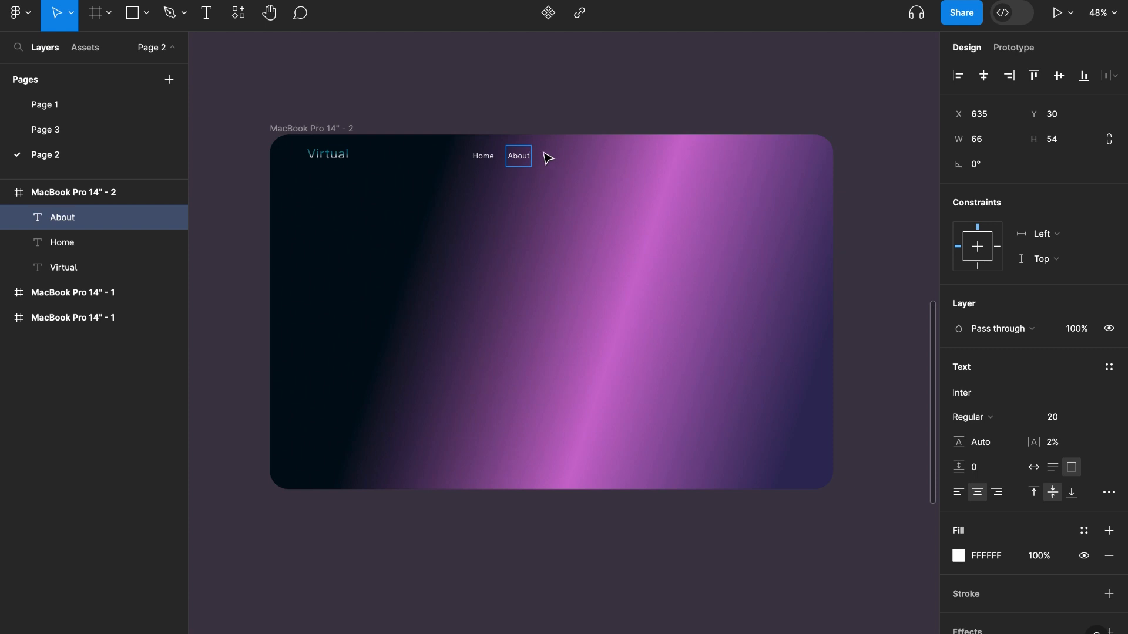
Set the X position of the About text to 676
{"action": "left_click", "coordinate": [977, 114]}
{"action": "type", "text": "676"}
{"action": "key", "text": "Return"}
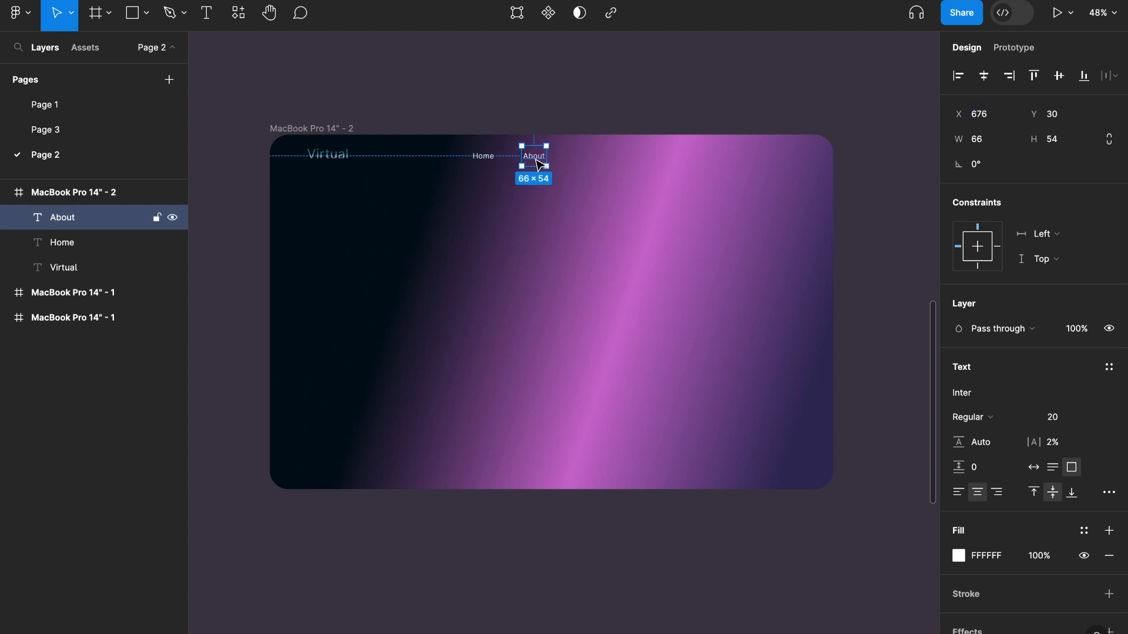
Duplicate the About text further along the header row and change the copy's wording to "Products"
{"action": "left_click_drag", "start_coordinate": [535, 159], "coordinate": [586, 160]}
{"action": "double_click", "coordinate": [586, 159]}
{"action": "type", "text": "Pro"}
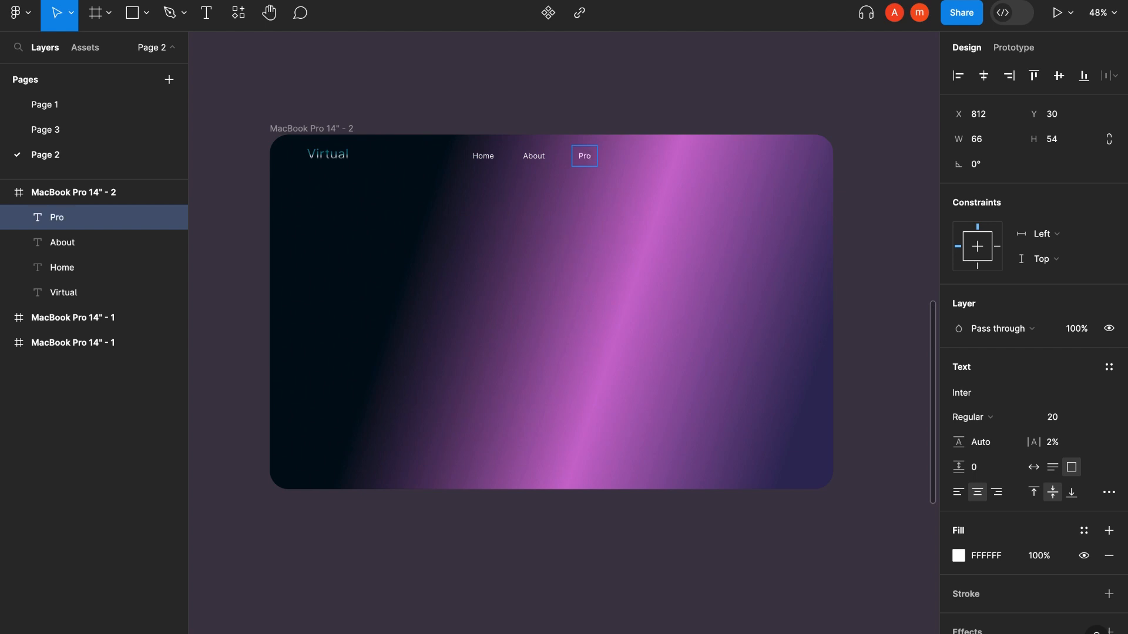
{"action": "type", "text": "ducts"}
{"action": "key", "text": "Escape"}
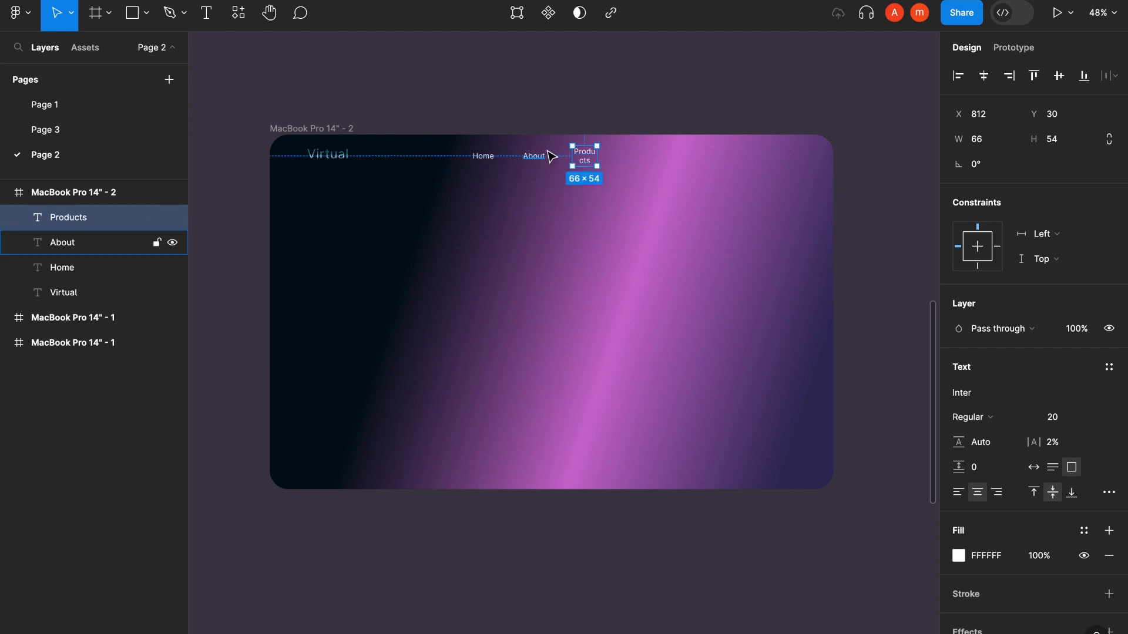
Set the Products text box's width to 90 and its X position to 805
{"action": "left_click", "coordinate": [978, 139]}
{"action": "type", "text": "90"}
{"action": "key", "text": "Return"}
{"action": "left_click", "coordinate": [985, 117]}
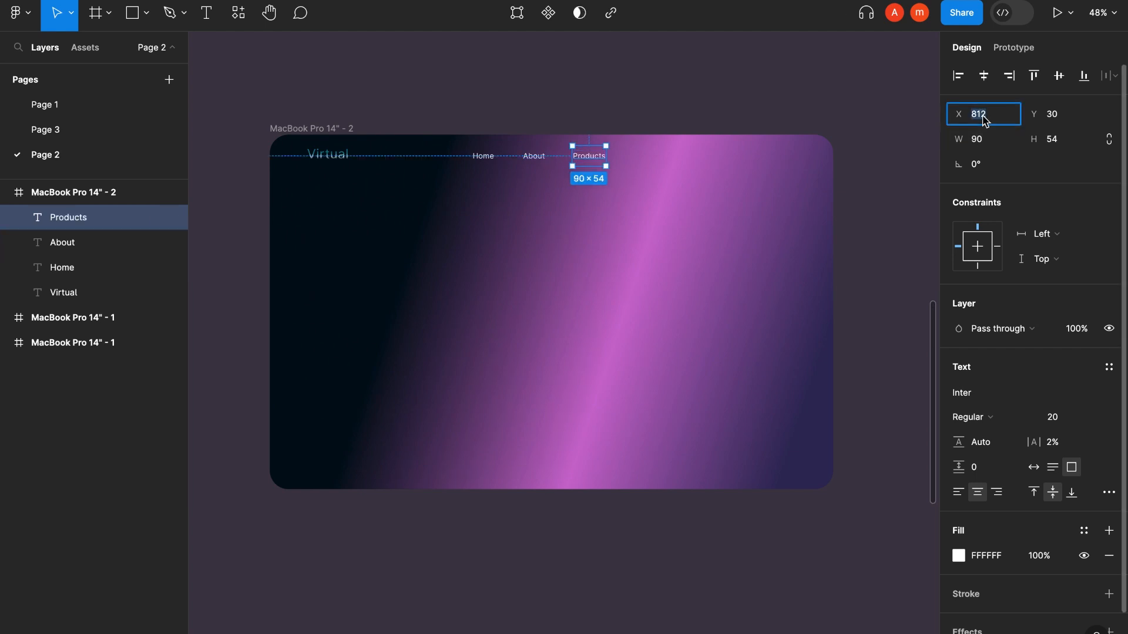
{"action": "left_click", "coordinate": [812, 121]}
Duplicate the Products text further along the header row and change the copy's wording to "Inovations"
{"action": "left_click", "coordinate": [536, 164]}
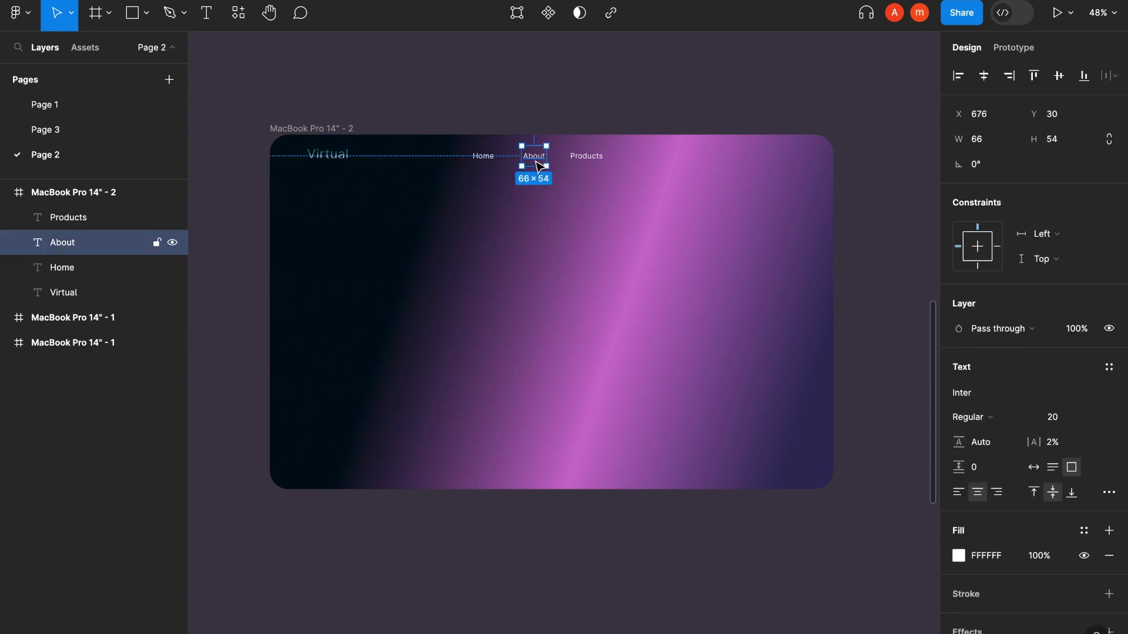
{"action": "left_click_drag", "start_coordinate": [570, 151], "coordinate": [646, 157]}
{"action": "double_click", "coordinate": [646, 156]}
{"action": "type", "text": "Inovatio"}
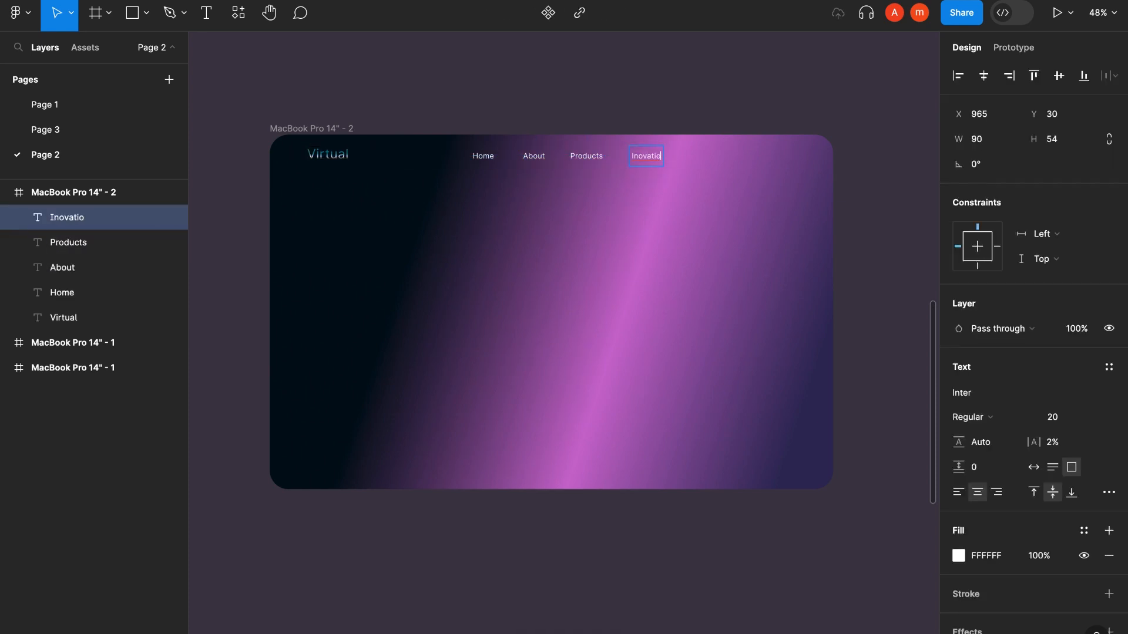
{"action": "type", "text": "ns"}
{"action": "key", "text": "Escape"}
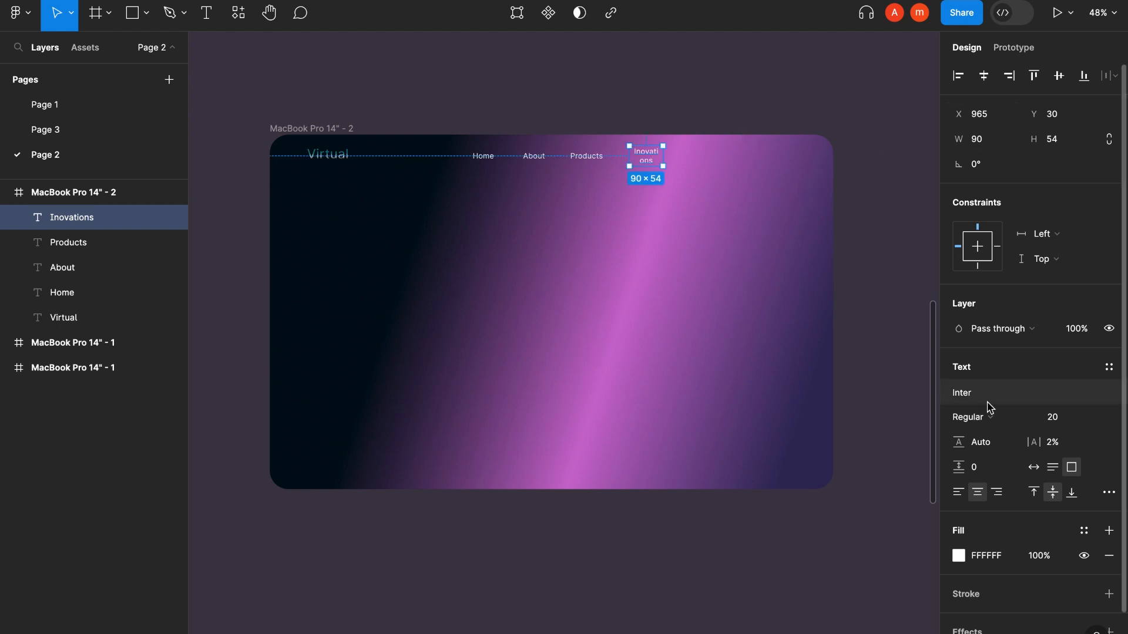
Set the letter spacing of the Inovations, Products, About and Home texts to 1% each
{"action": "left_click", "coordinate": [1053, 443]}
{"action": "key", "text": "Tab"}
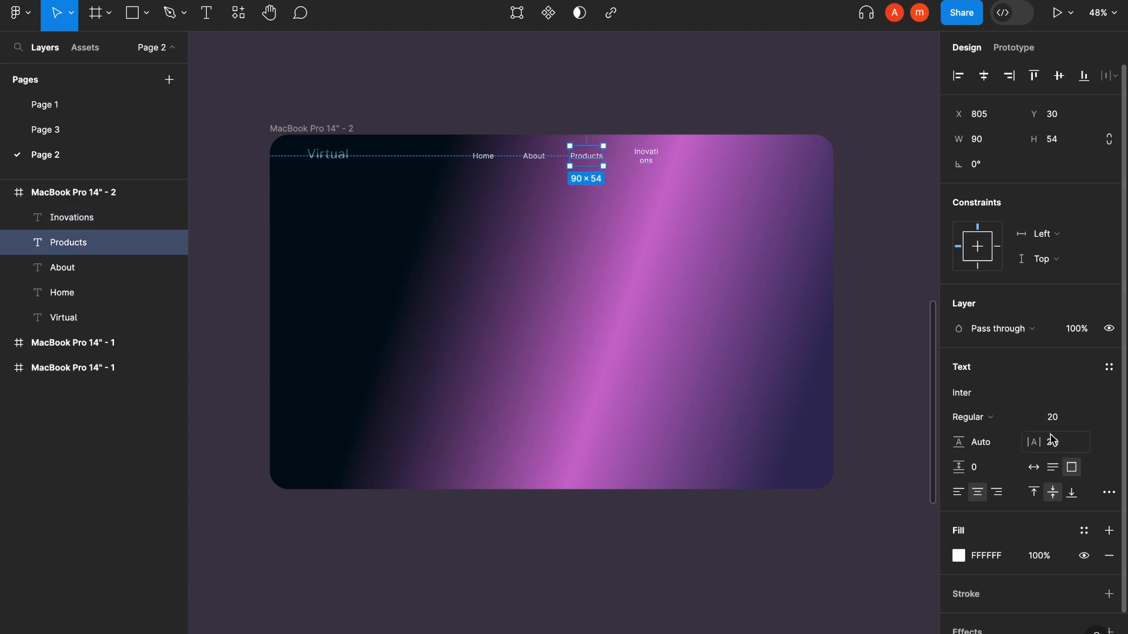
{"action": "left_click", "coordinate": [1050, 440]}
{"action": "type", "text": "1"}
{"action": "left_click", "coordinate": [538, 155]}
{"action": "left_click", "coordinate": [1053, 442]}
{"action": "type", "text": "1"}
{"action": "left_click", "coordinate": [487, 157]}
{"action": "left_click", "coordinate": [1053, 442]}
{"action": "type", "text": "1"}
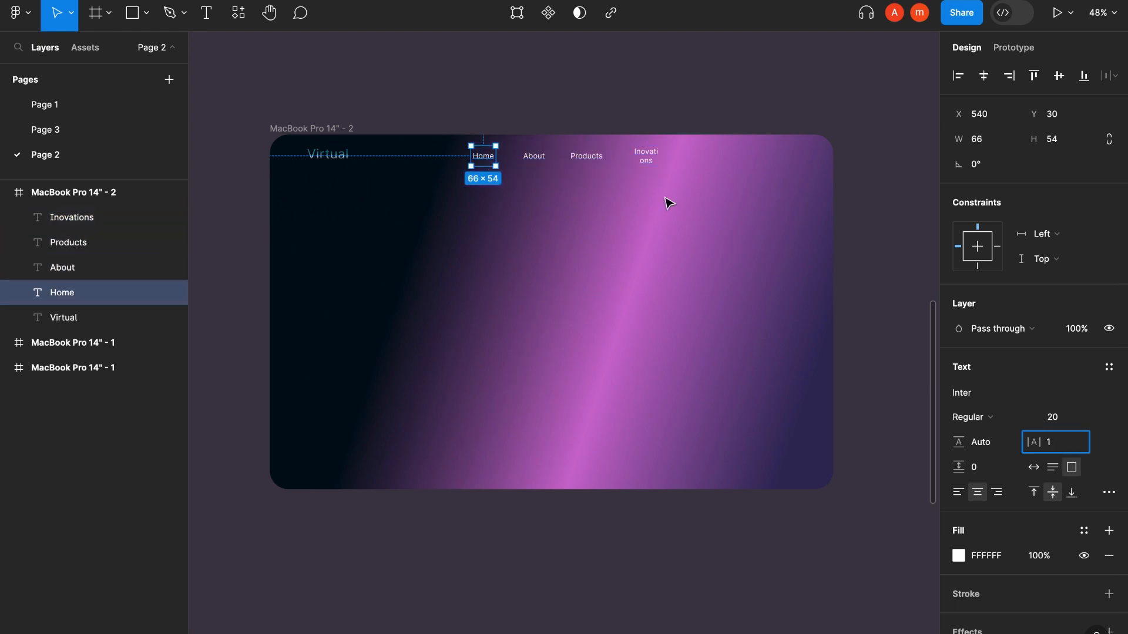
Shorten the wording of the fourth header link to "Inovation"
{"action": "left_click", "coordinate": [646, 156]}
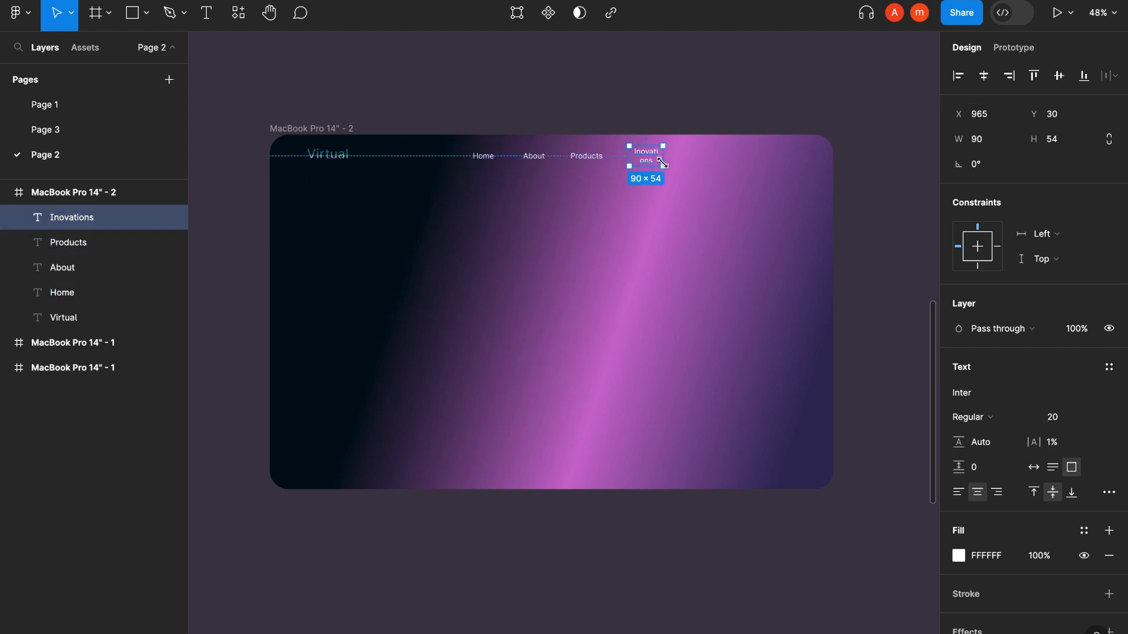
{"action": "double_click", "coordinate": [655, 161]}
{"action": "key", "text": "BackSpace"}
{"action": "left_click", "coordinate": [579, 279]}
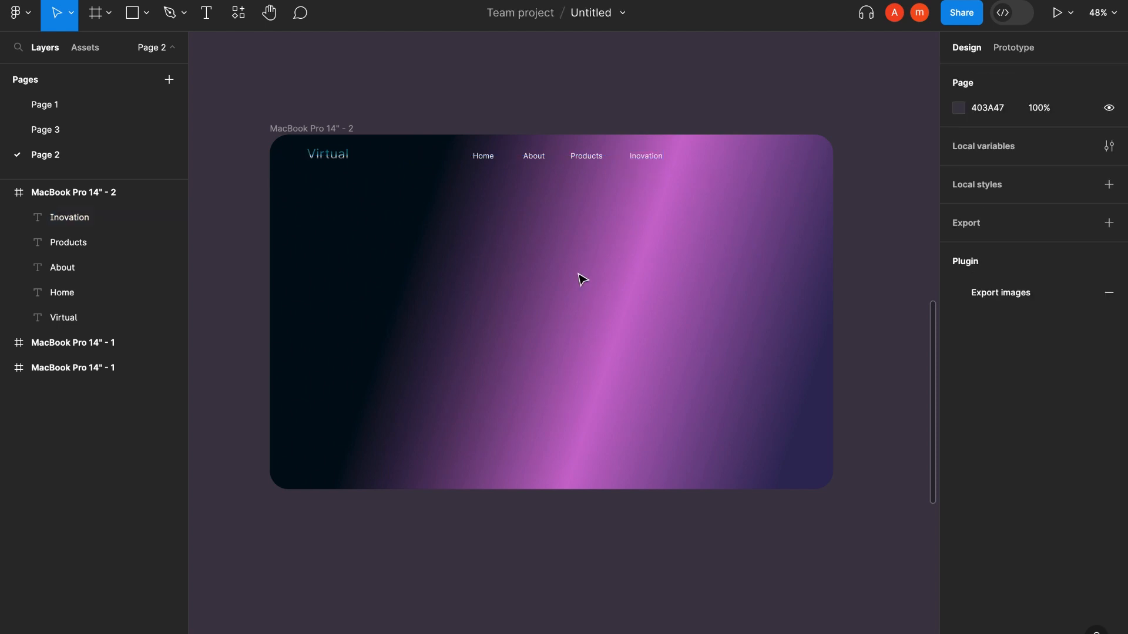
Search the font list for "inder" again with the Home text selected, then close the list
{"action": "left_click", "coordinate": [483, 156]}
{"action": "left_click", "coordinate": [961, 393]}
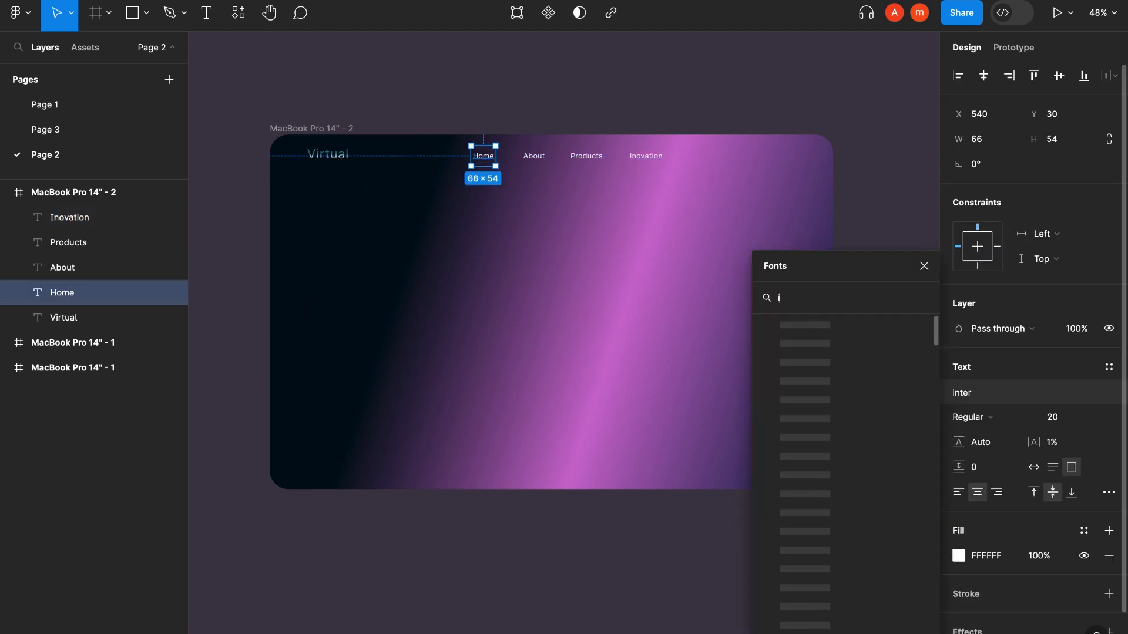
{"action": "type", "text": "inder"}
{"action": "left_click", "coordinate": [924, 265]}
{"action": "left_click", "coordinate": [848, 262]}
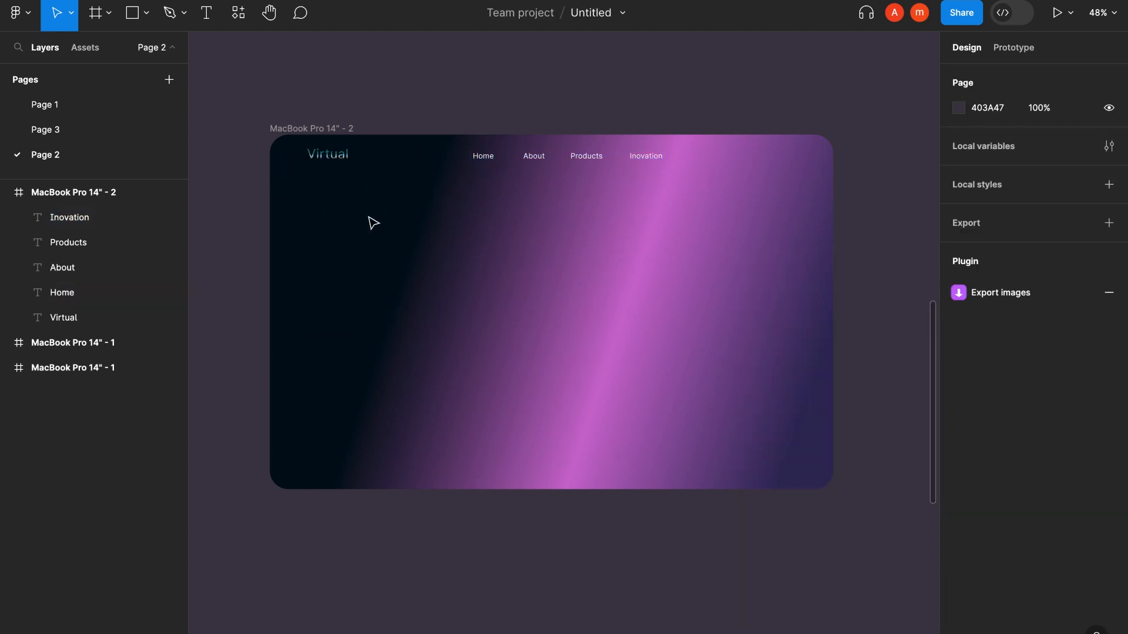
Draw a text box about 692 by 258 below the Virtual logo and search the font list for "koHo"
{"action": "key", "text": "t"}
{"action": "left_click_drag", "start_coordinate": [306, 201], "coordinate": [565, 298]}
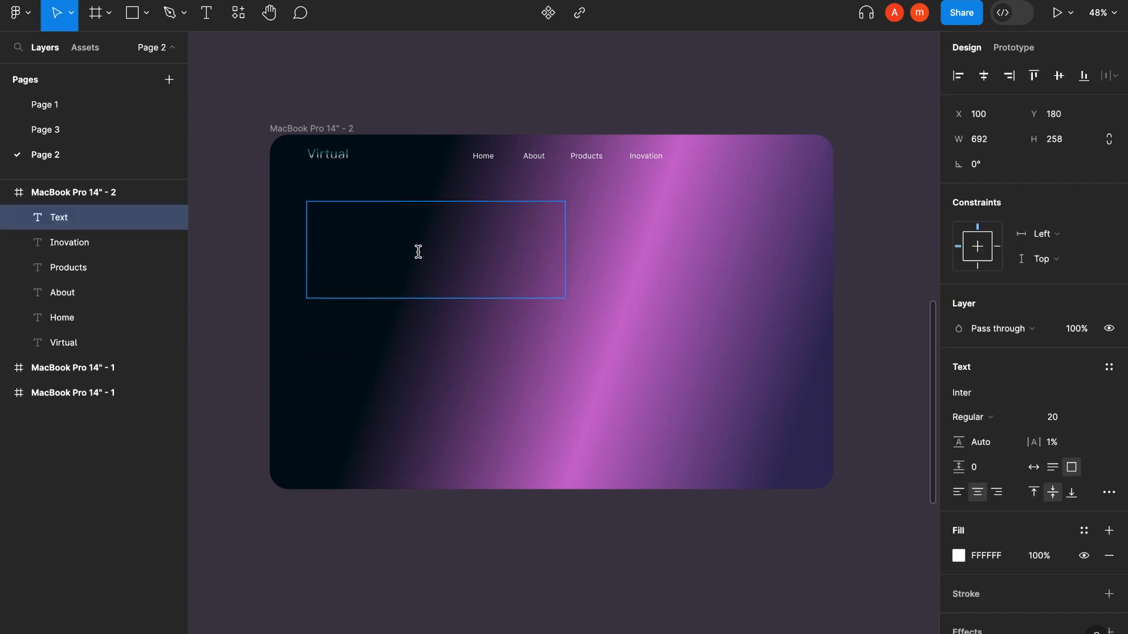
{"action": "left_click", "coordinate": [963, 392]}
{"action": "type", "text": "koho"}
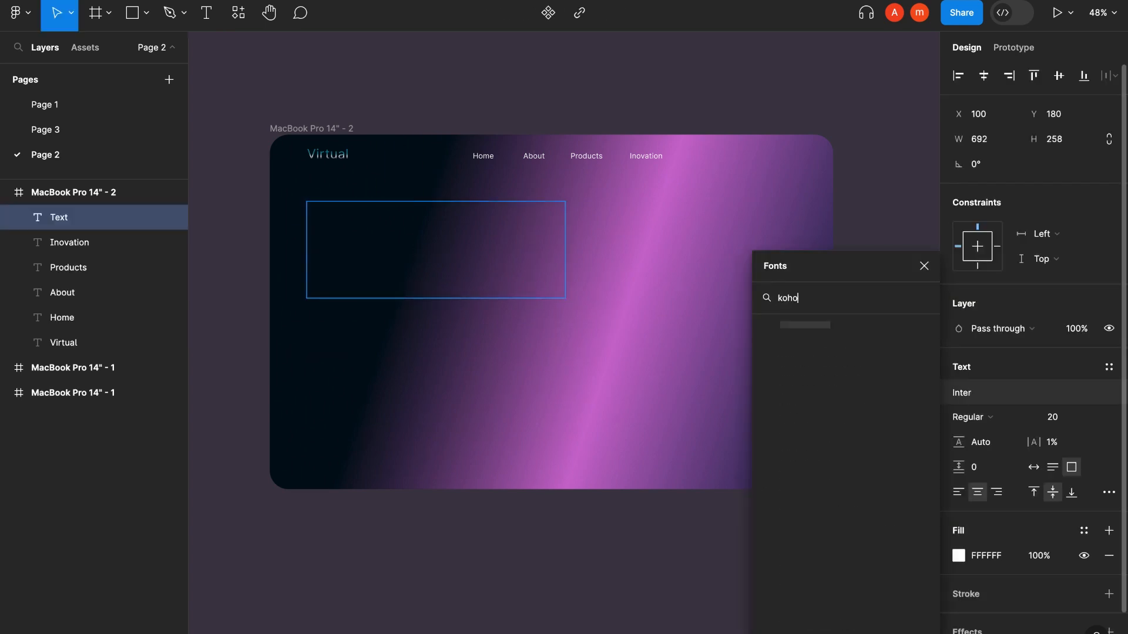
{"action": "key", "text": "BackSpace"}
{"action": "key", "text": "BackSpace"}
{"action": "type", "text": "Ho"}
Set the new text box to font size 65, letter spacing 0% and Semi Bold weight
{"action": "left_click", "coordinate": [1053, 419]}
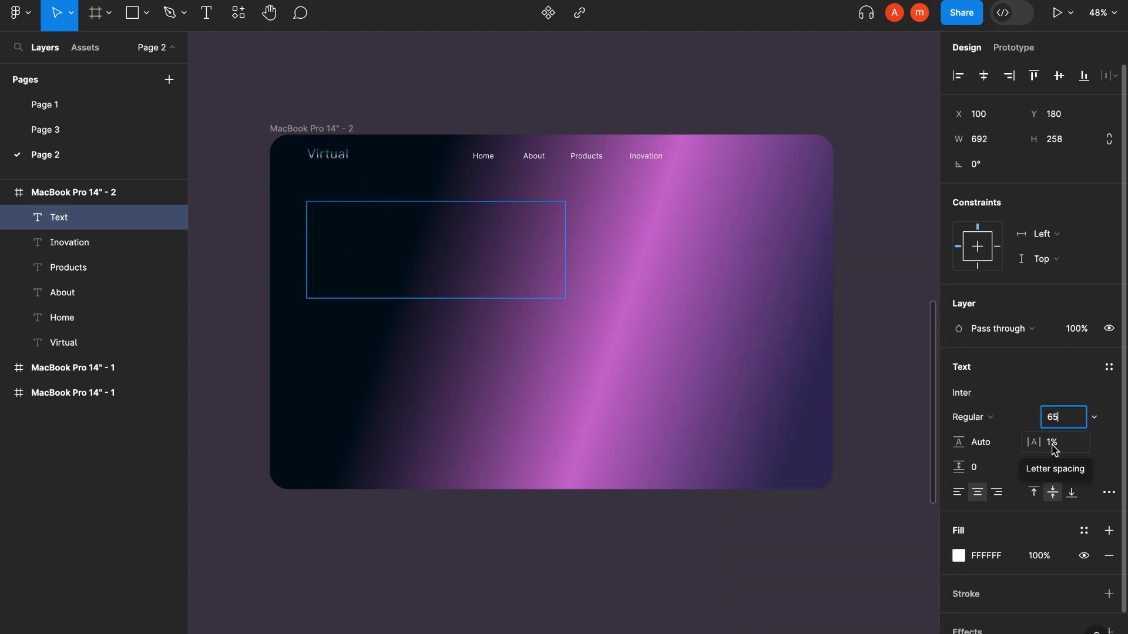
{"action": "left_click", "coordinate": [1053, 447]}
{"action": "type", "text": "0"}
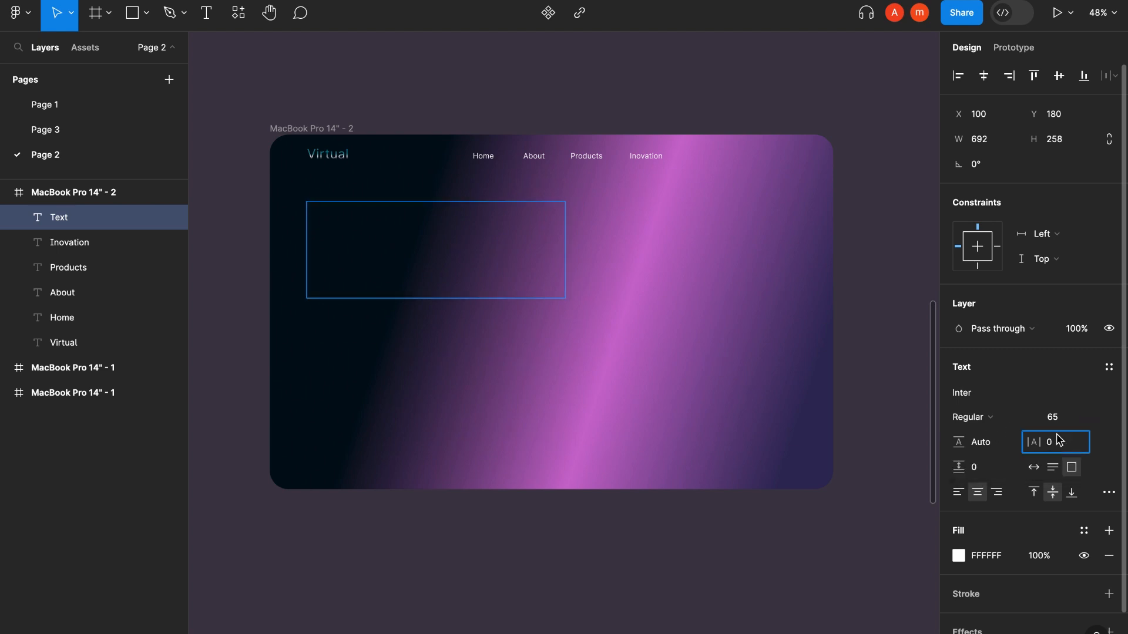
{"action": "left_click", "coordinate": [1024, 424]}
{"action": "left_click", "coordinate": [1009, 457]}
Enter the left-aligned heading "Experience the thrill of Virtual Gaming" in the new text box
{"action": "left_click", "coordinate": [962, 393]}
{"action": "double_click", "coordinate": [402, 237]}
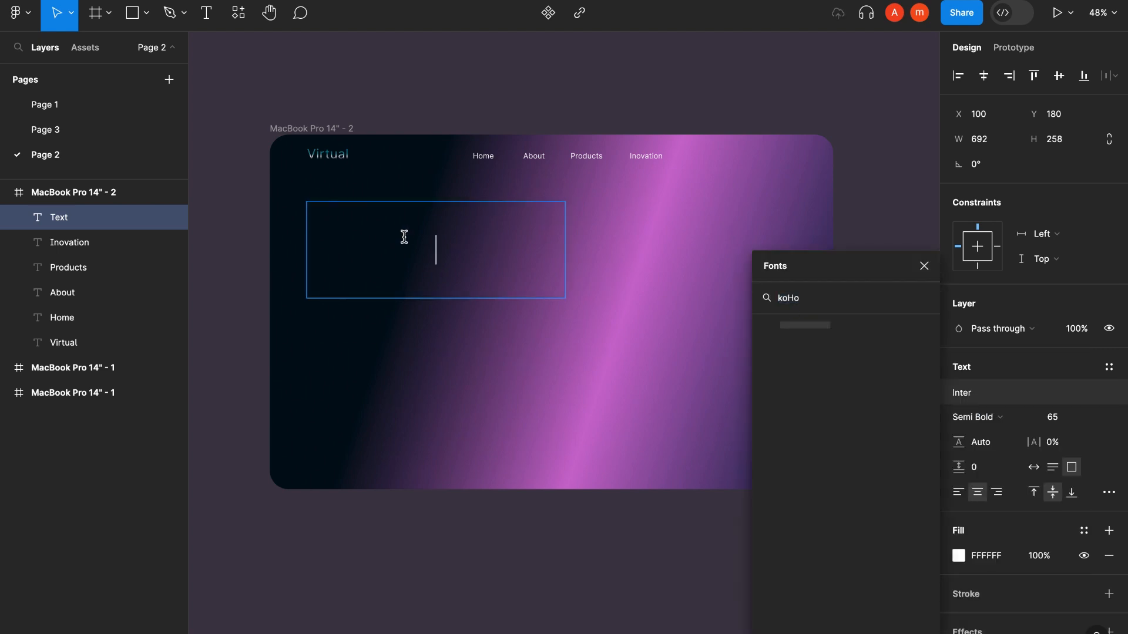
{"action": "type", "text": "E"}
{"action": "key", "text": "alt+super+l"}
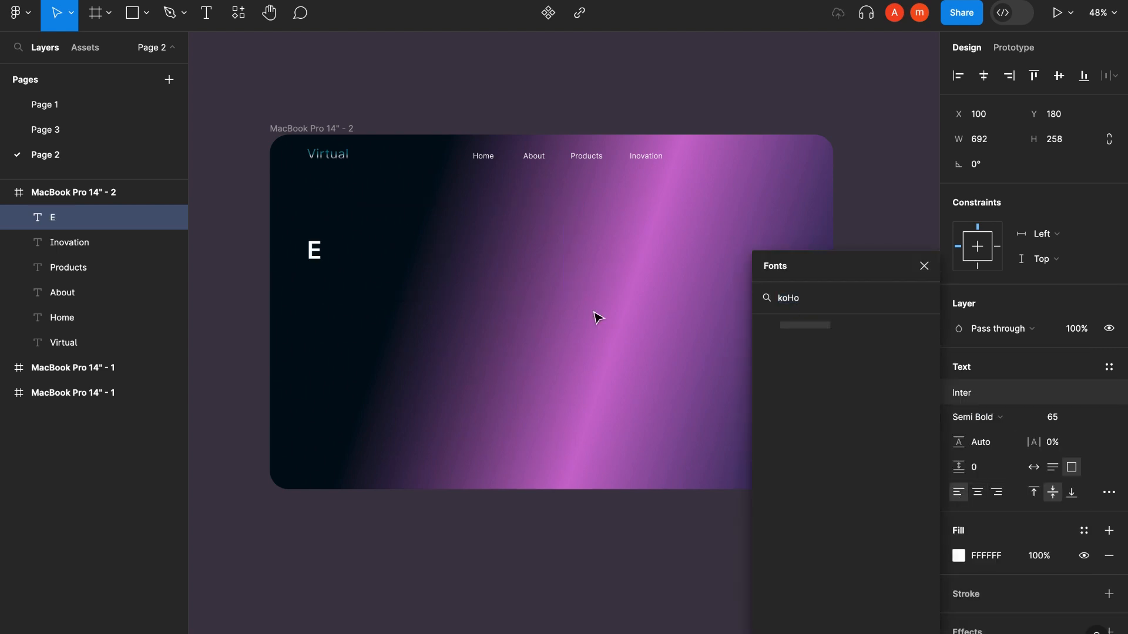
{"action": "type", "text": "xperi"}
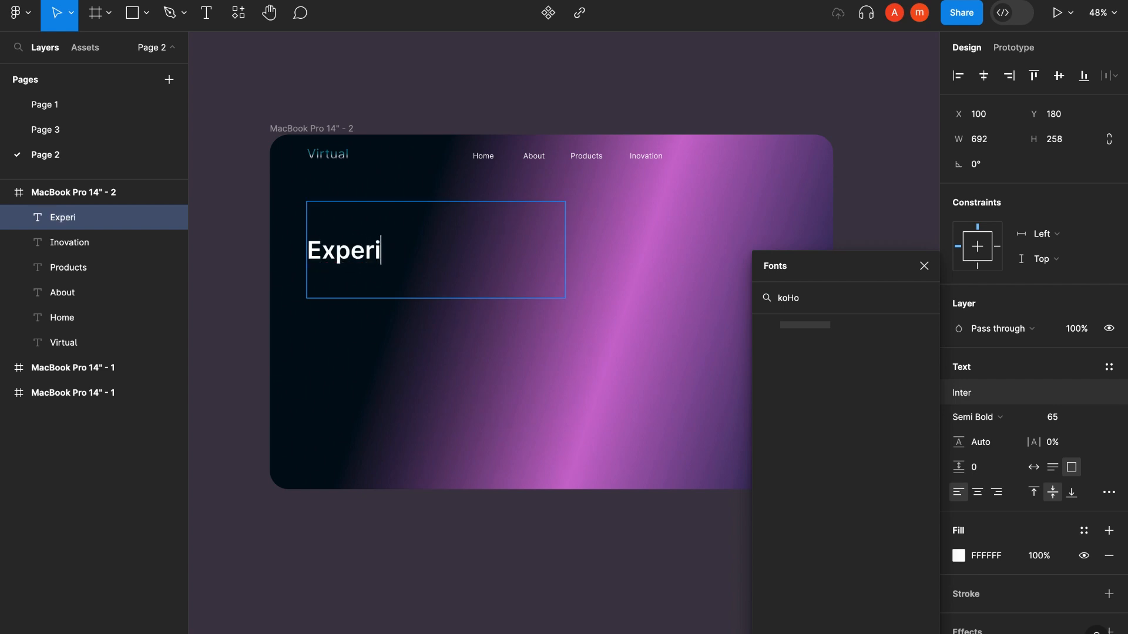
{"action": "type", "text": "ence the thrill of"}
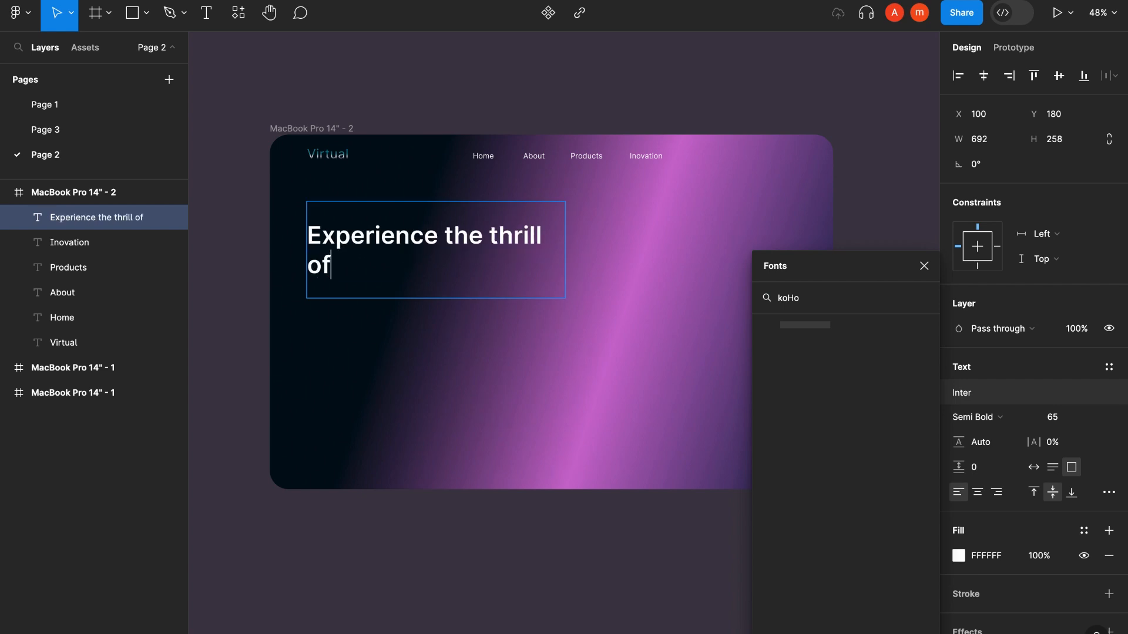
{"action": "type", "text": " Virtual Gaming"}
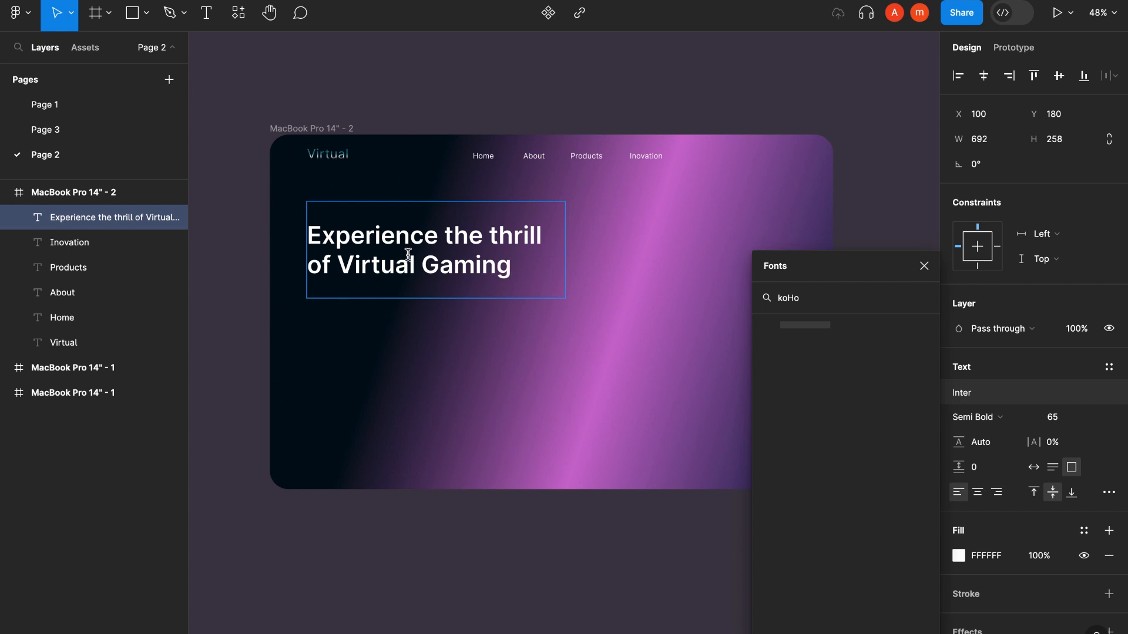
Give the words "Virtual Gaming" in the heading 2% letter spacing and Bold weight
{"action": "key", "text": "alt+shift+Left"}
{"action": "key", "text": "alt+shift+Left"}
{"action": "left_click", "coordinate": [1053, 443]}
{"action": "type", "text": "2"}
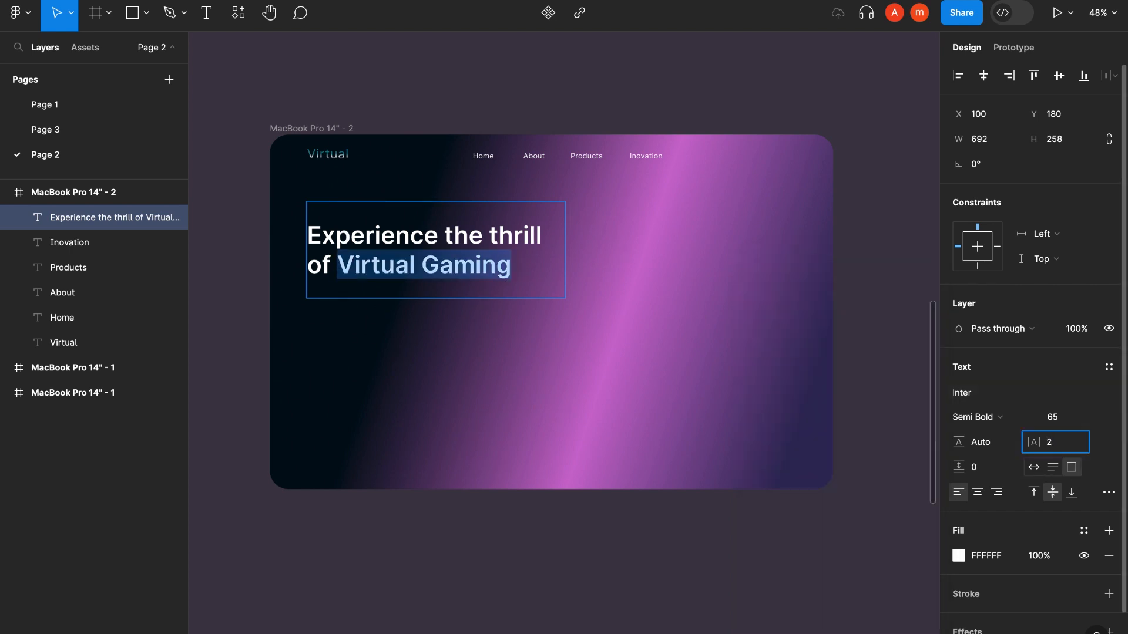
{"action": "left_click", "coordinate": [1016, 421]}
{"action": "left_click", "coordinate": [1011, 437]}
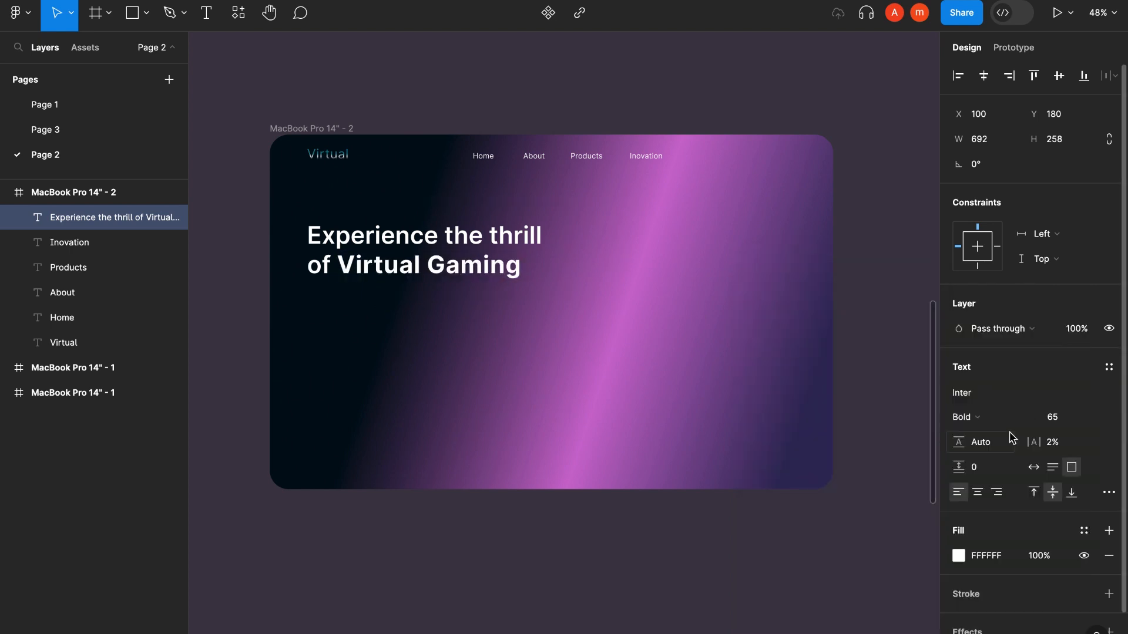
Change the fill of "Virtual Gaming" to a linear gradient with the first stop coloured D7656D
{"action": "left_click", "coordinate": [978, 556]}
{"action": "left_click", "coordinate": [957, 557]}
{"action": "left_click", "coordinate": [791, 249]}
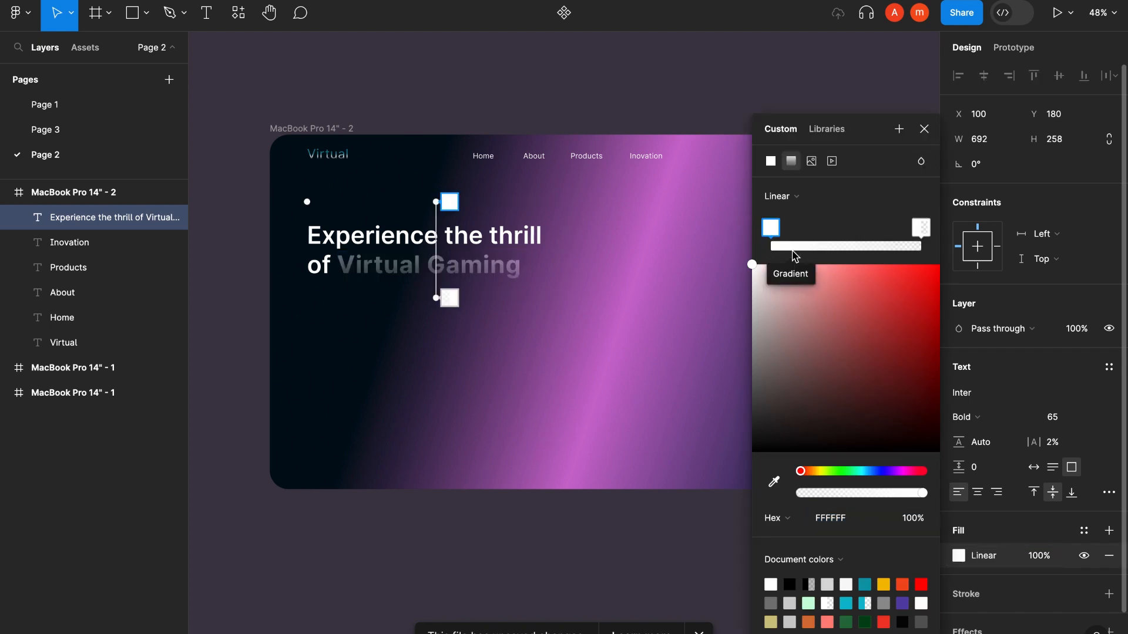
{"action": "left_click", "coordinate": [829, 517]}
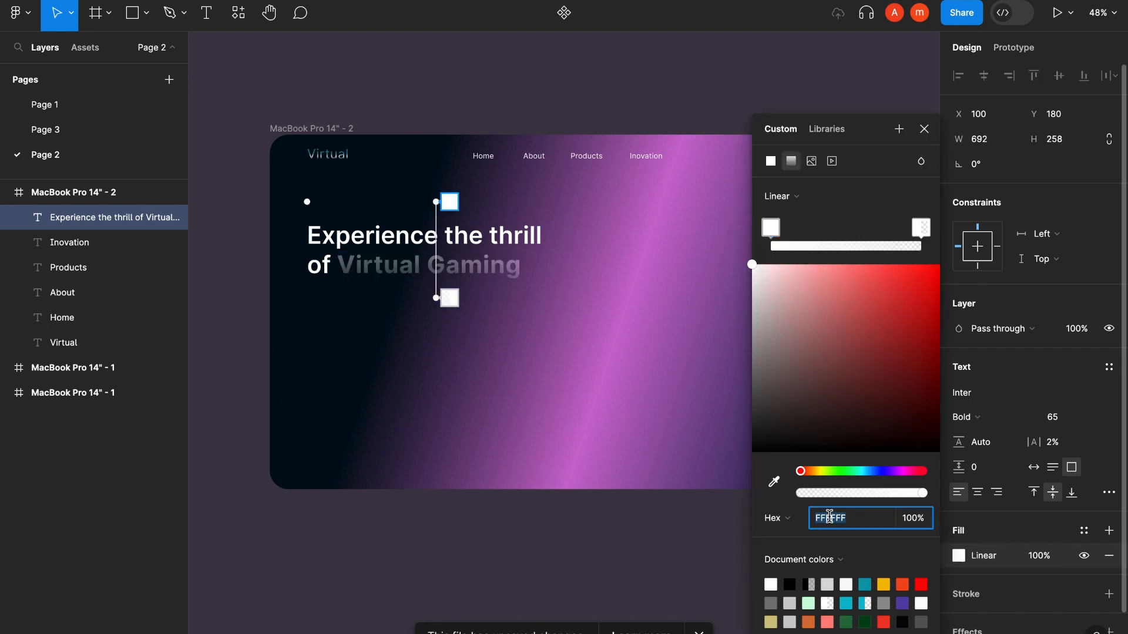
{"action": "type", "text": "d7656d"}
Realign the gradient horizontally so it runs from the start to the end of "Virtual Gaming"
{"action": "left_click", "coordinate": [921, 229]}
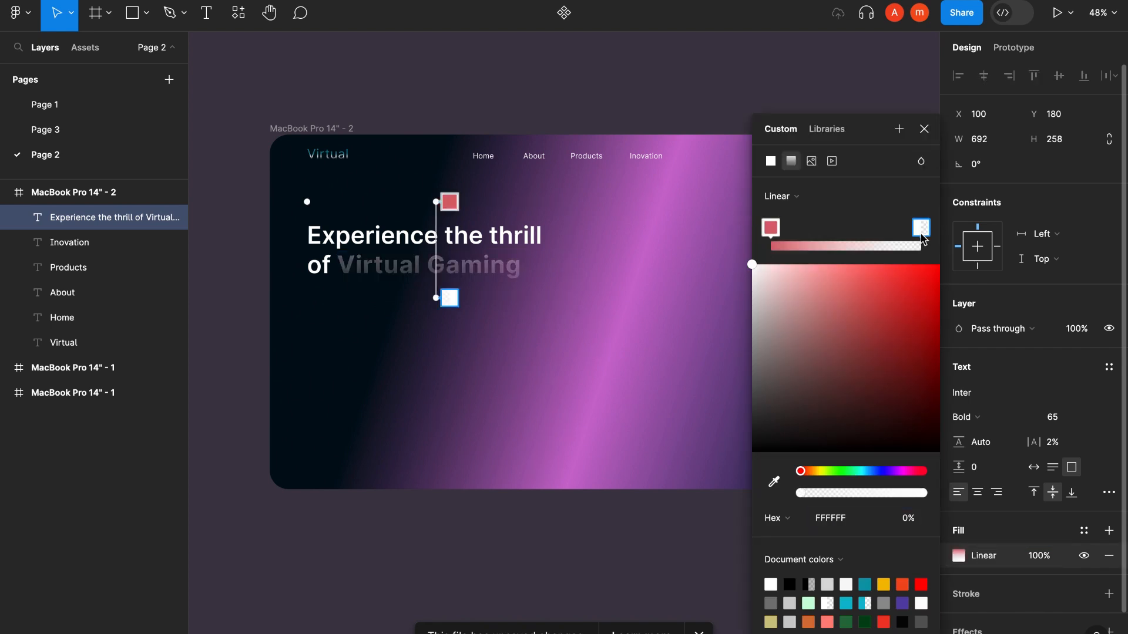
{"action": "left_click_drag", "start_coordinate": [436, 202], "coordinate": [341, 268]}
{"action": "left_click_drag", "start_coordinate": [435, 297], "coordinate": [525, 269]}
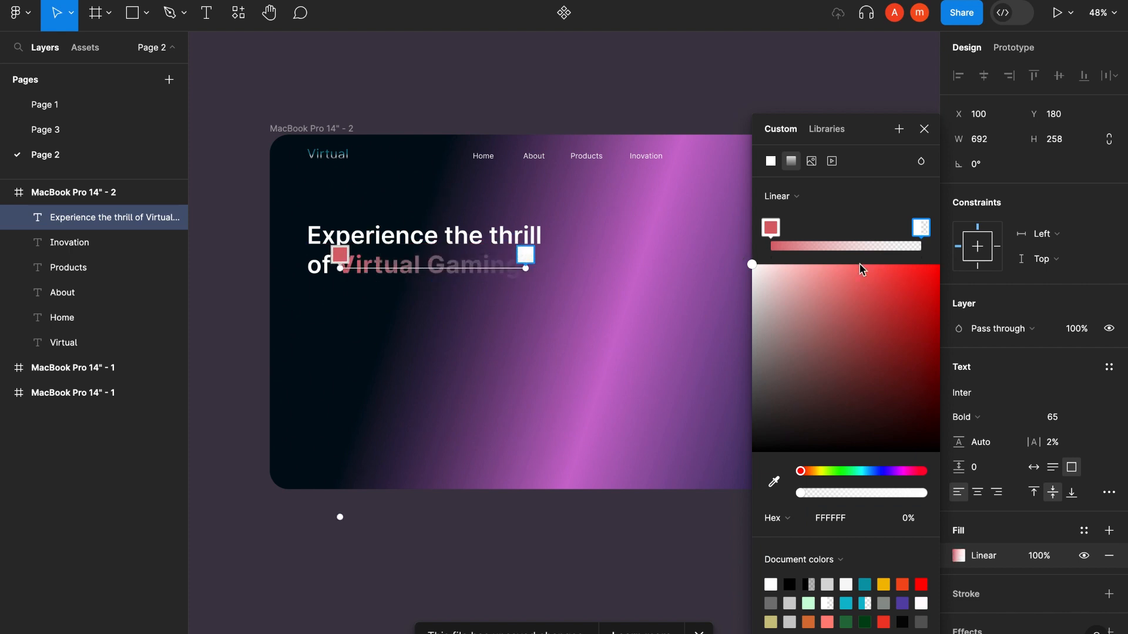
Set the gradient's end stop to 58A1E6 at 100% opacity and shift it slightly towards the first stop
{"action": "left_click", "coordinate": [910, 521]}
{"action": "type", "text": "100"}
{"action": "left_click", "coordinate": [844, 519]}
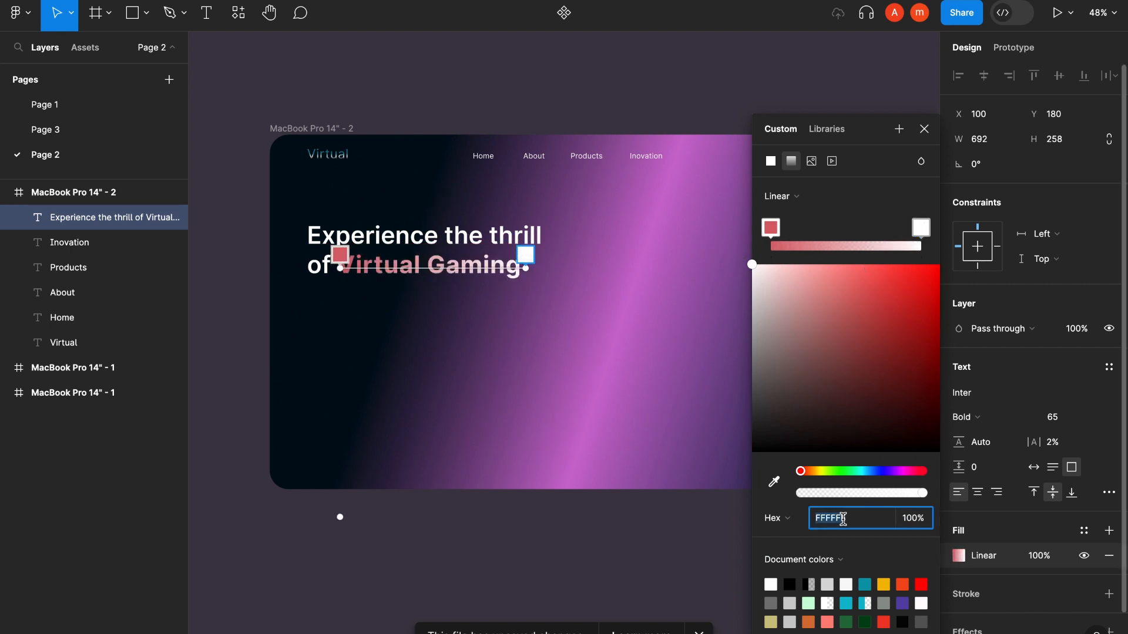
{"action": "type", "text": "58a1e6"}
{"action": "key", "text": "Return"}
{"action": "left_click_drag", "start_coordinate": [921, 228], "coordinate": [903, 231]}
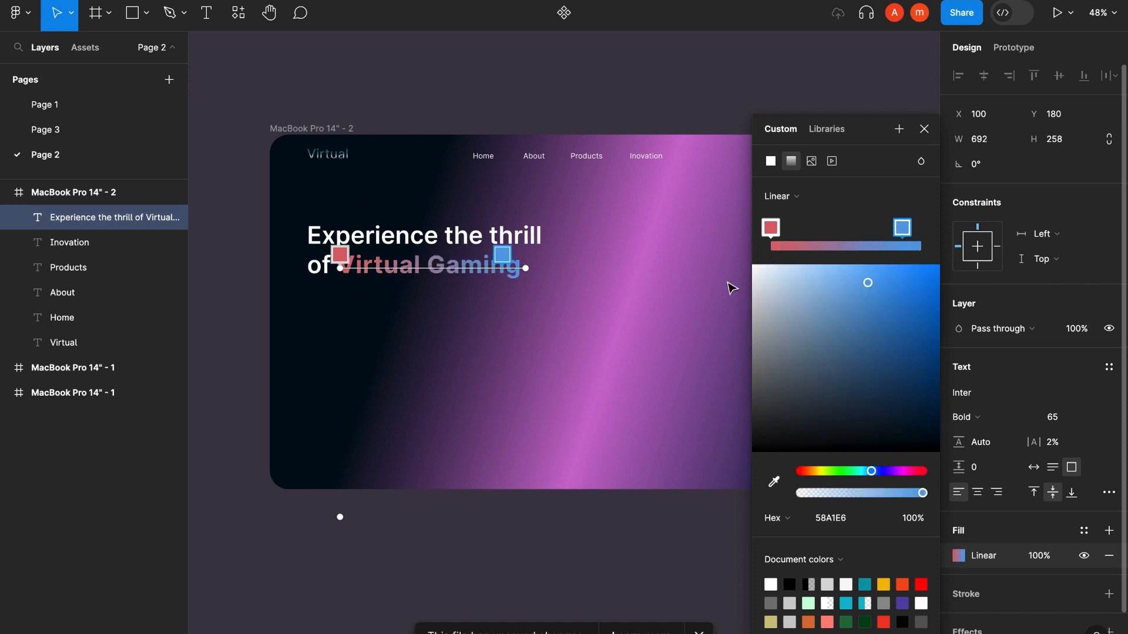
Finish editing the heading's gradient and draw a text box about 578 × 145 below the heading
{"action": "left_click", "coordinate": [924, 129]}
{"action": "left_click", "coordinate": [961, 393]}
{"action": "left_click", "coordinate": [813, 298]}
{"action": "left_click", "coordinate": [924, 266]}
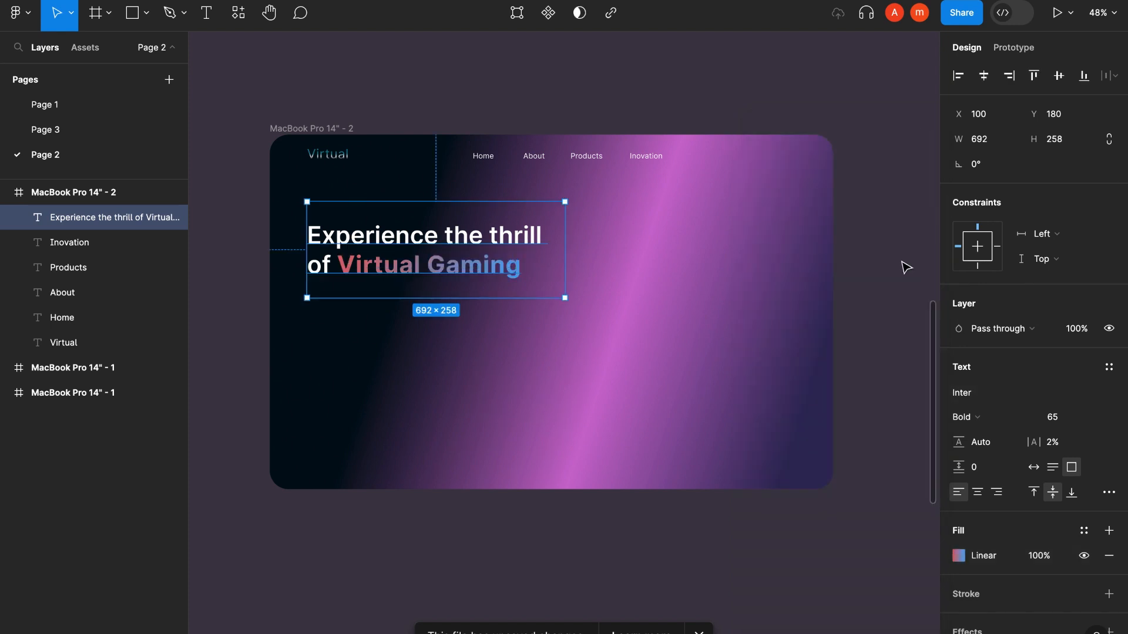
{"action": "left_click", "coordinate": [902, 264]}
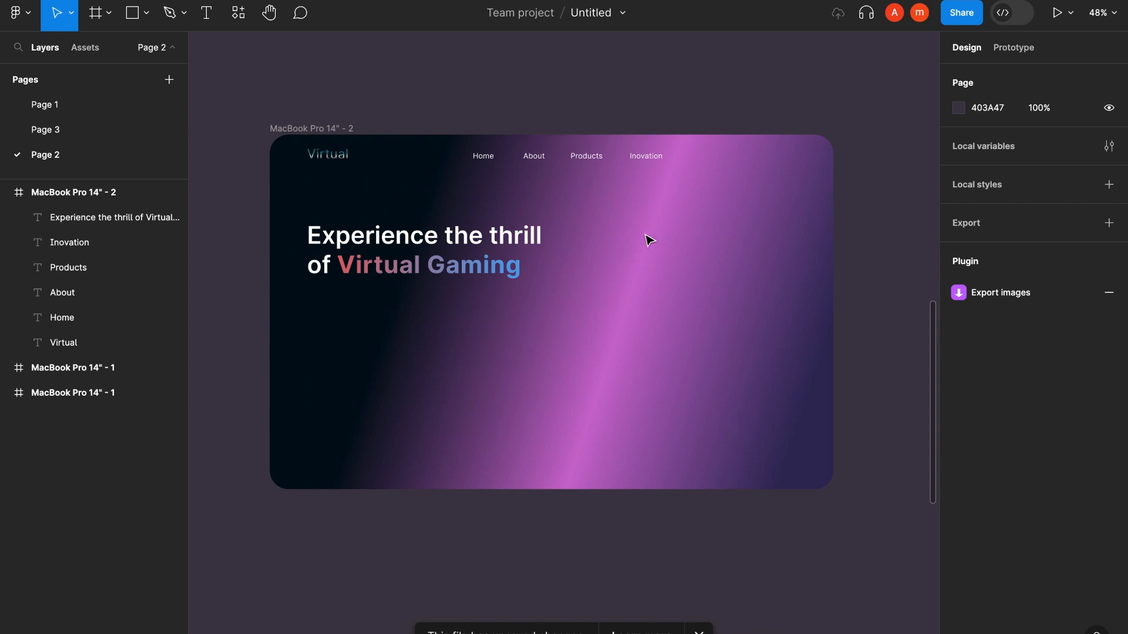
{"action": "key", "text": "t"}
{"action": "left_click_drag", "start_coordinate": [313, 304], "coordinate": [529, 358]}
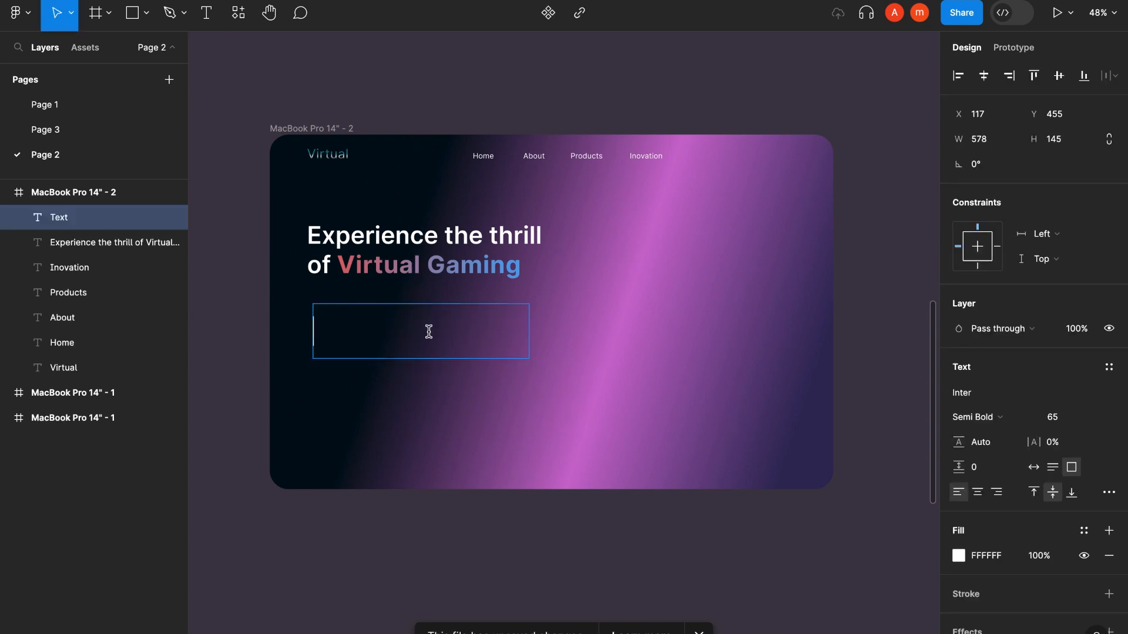
Set the new text box to Regular weight, size 25 and 1% letter spacing
{"action": "left_click", "coordinate": [1052, 417]}
{"action": "type", "text": "20"}
{"action": "left_click", "coordinate": [1052, 443]}
{"action": "left_click", "coordinate": [998, 416]}
{"action": "left_click", "coordinate": [987, 378]}
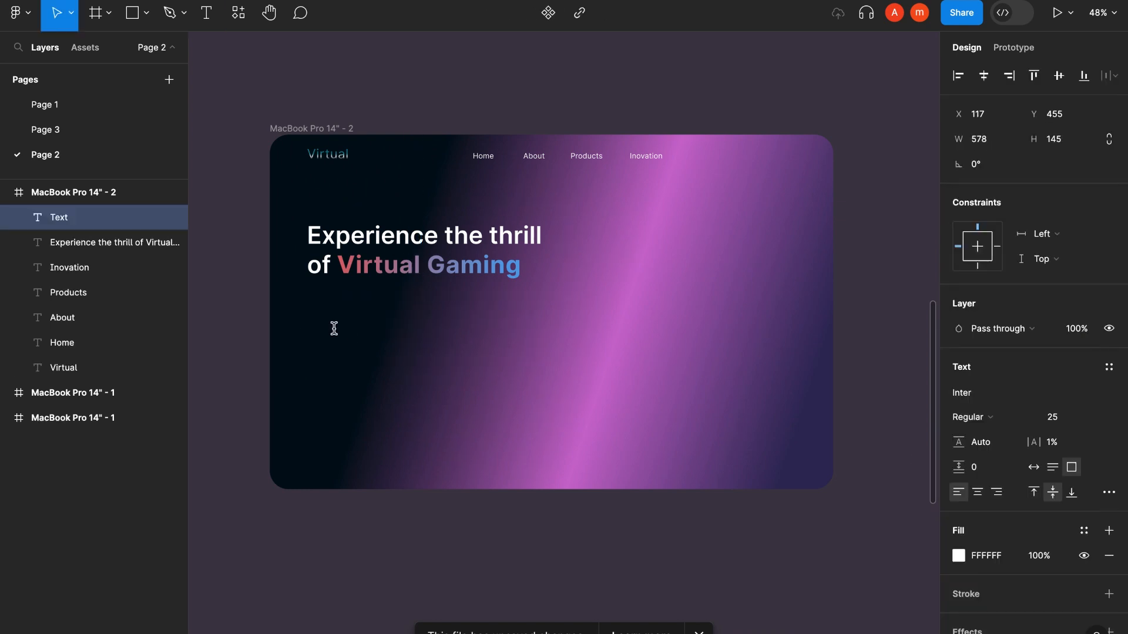
Enter "Let's explore and create your exprience with metaverse." in the text box below the heading
{"action": "left_click", "coordinate": [390, 322]}
{"action": "type", "text": "Let's explore and create your exprience with "}
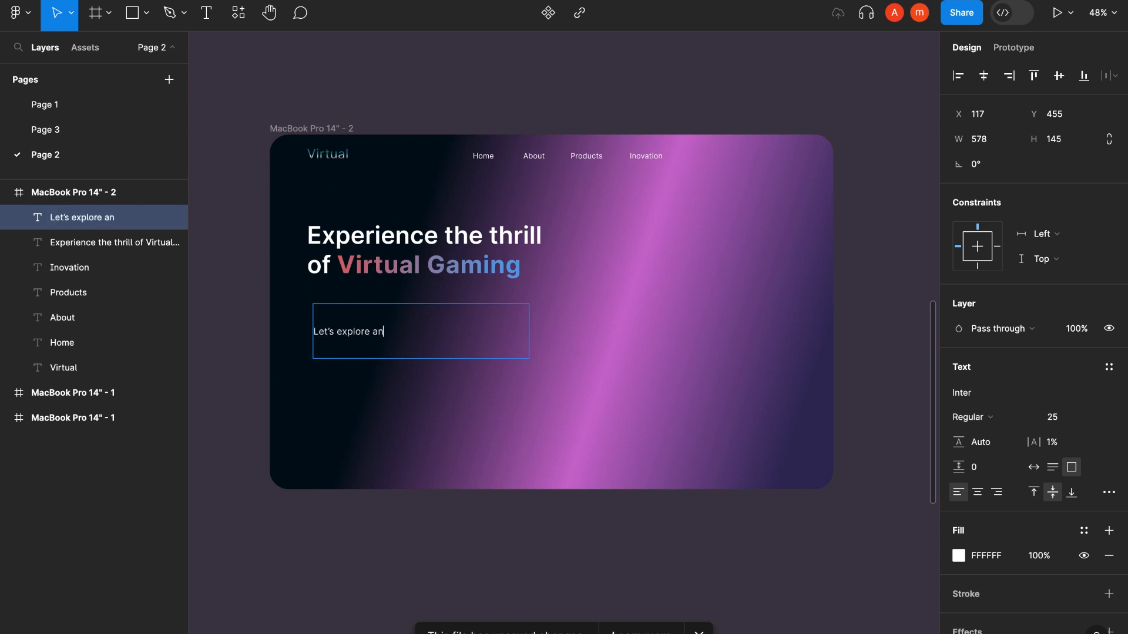
{"action": "type", "text": "metaverse."}
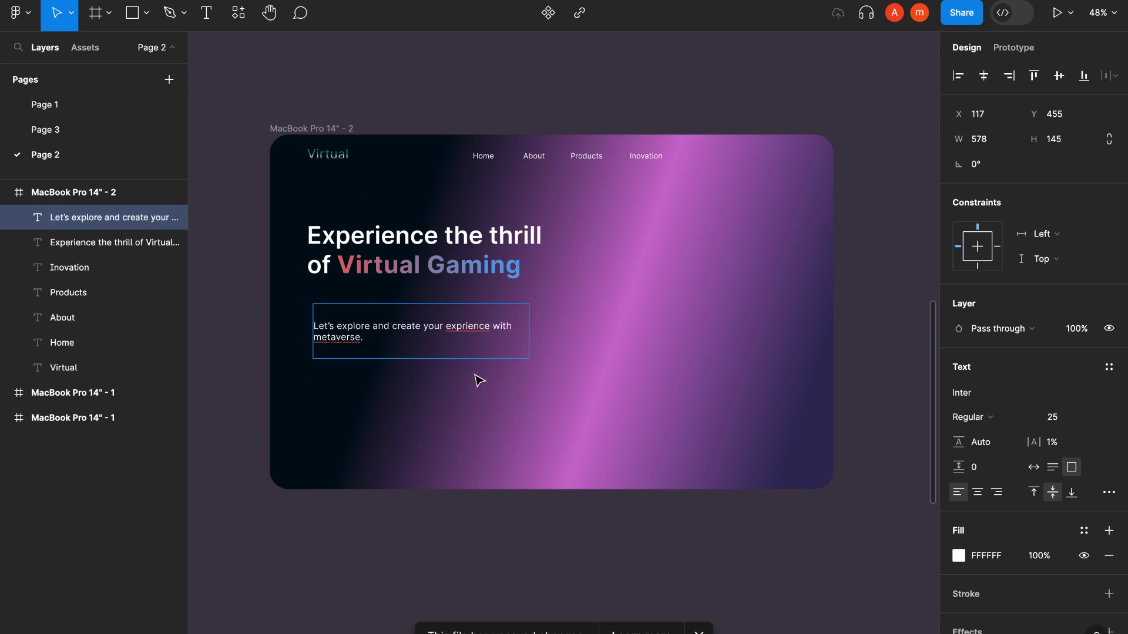
{"action": "key", "text": "Escape"}
Place the tagline text box at X 110, Y 408 and resize it to 655 × 80
{"action": "left_click", "coordinate": [978, 114]}
{"action": "type", "text": "110"}
{"action": "key", "text": "Tab"}
{"action": "type", "text": "655"}
{"action": "left_click", "coordinate": [1070, 138]}
{"action": "type", "text": "80"}
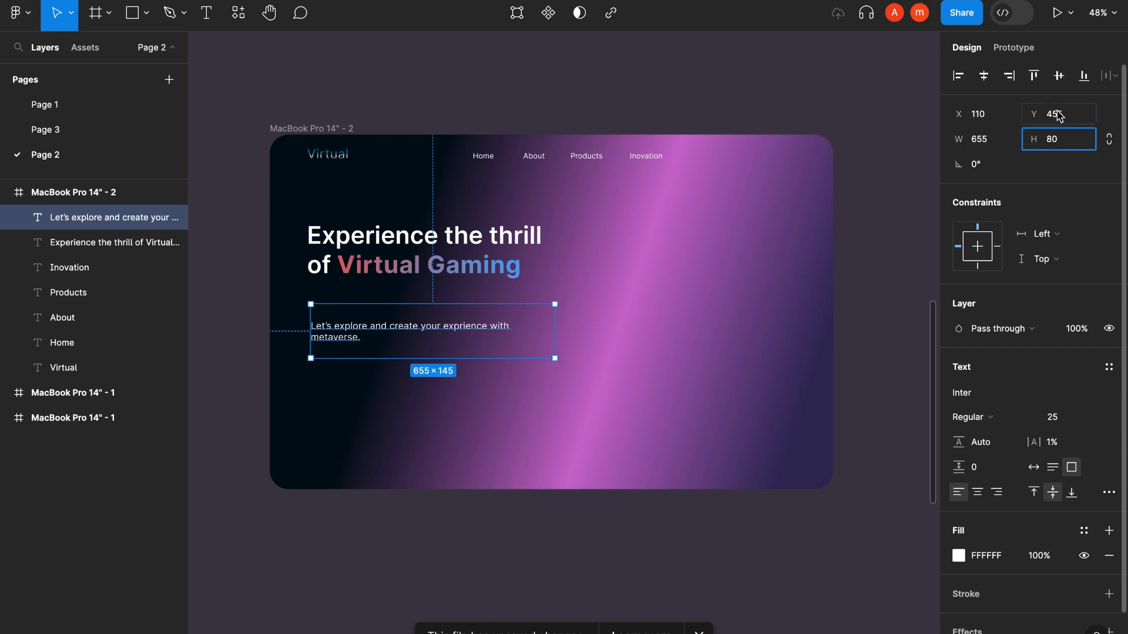
{"action": "left_click", "coordinate": [1056, 114]}
{"action": "type", "text": "408"}
{"action": "left_click", "coordinate": [707, 183]}
Draw a rectangle about 172 × 45 beyond the "Inovation" header link and position it at X 1161, Y 30
{"action": "key", "text": "r"}
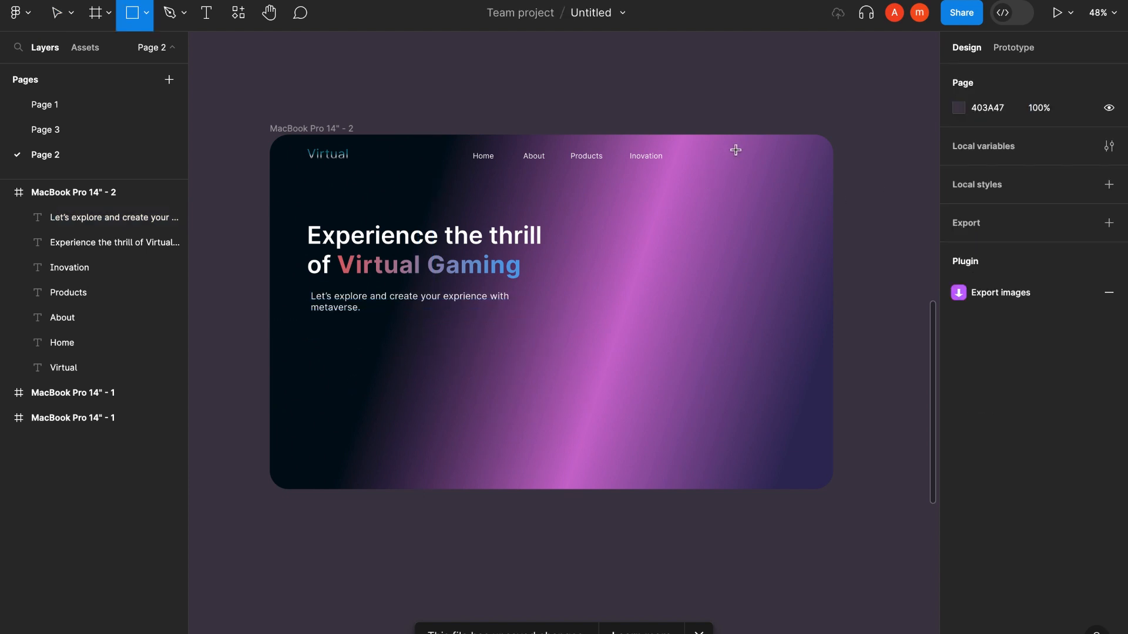
{"action": "left_click_drag", "start_coordinate": [730, 149], "coordinate": [794, 166]}
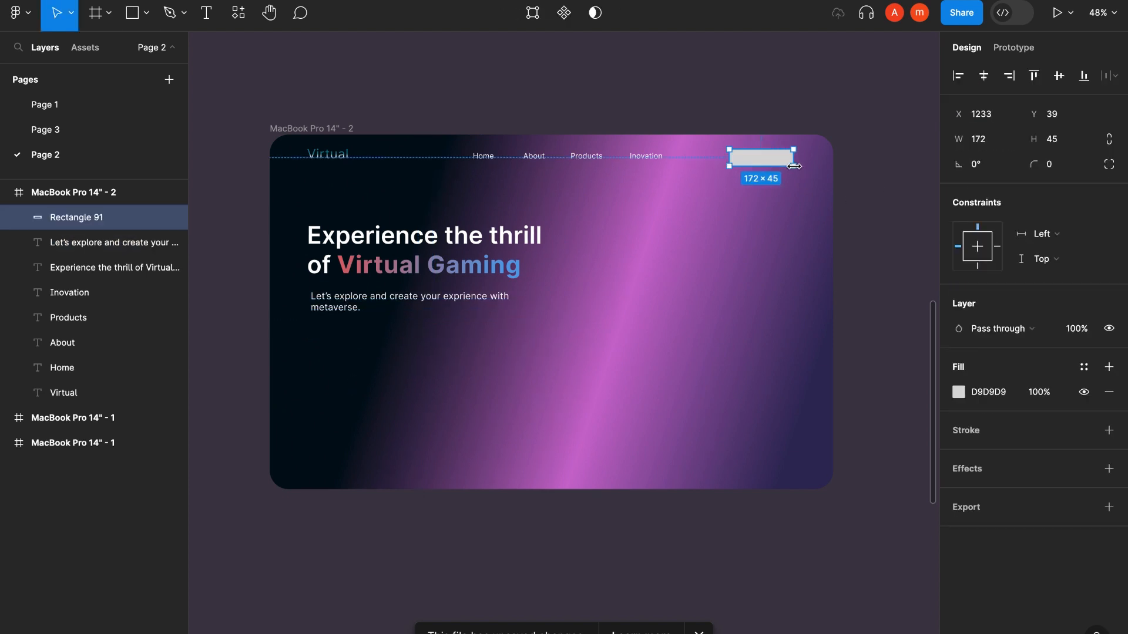
{"action": "left_click", "coordinate": [992, 113]}
{"action": "type", "text": "1161"}
{"action": "key", "text": "Tab"}
{"action": "type", "text": "3"}
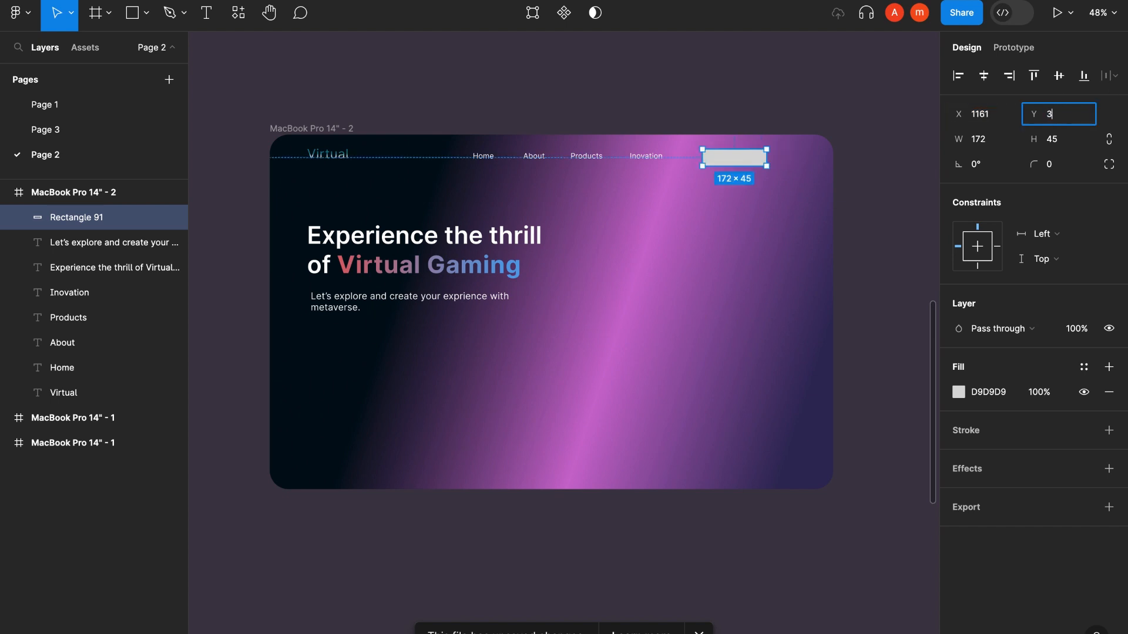
{"action": "type", "text": "0"}
Resize the header rectangle to 180 × 54 and give it a corner radius of 20
{"action": "key", "text": "Tab"}
{"action": "type", "text": "180"}
{"action": "left_click", "coordinate": [1051, 163]}
{"action": "type", "text": "20"}
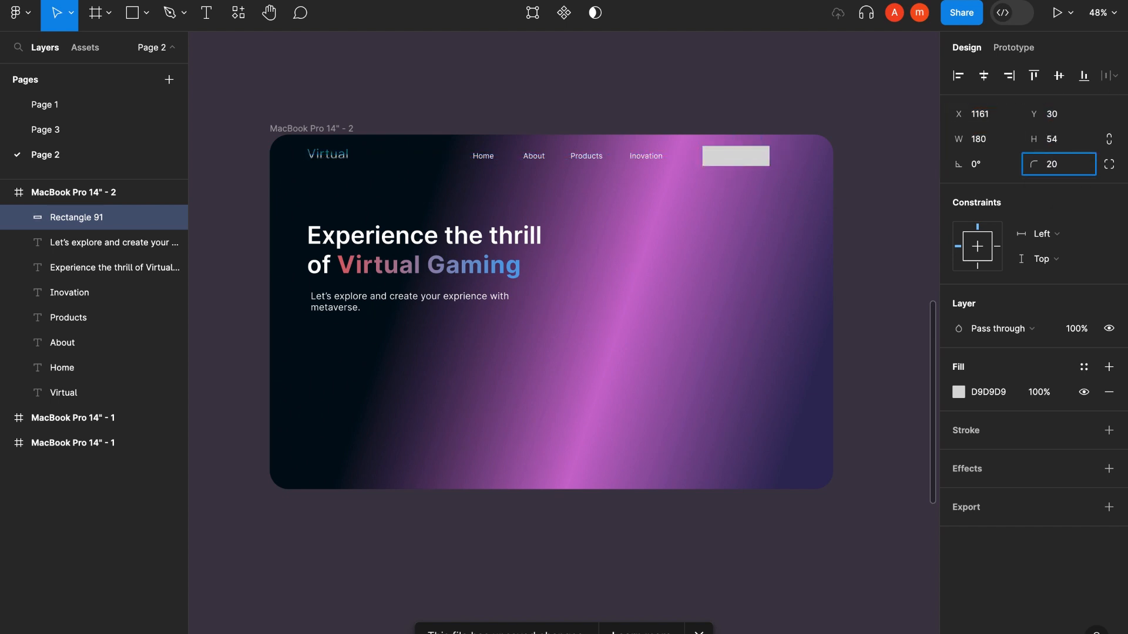
Change the rectangle's fill to a linear gradient with the first stop coloured 1C3A52
{"action": "left_click", "coordinate": [959, 392]}
{"action": "left_click", "coordinate": [791, 161]}
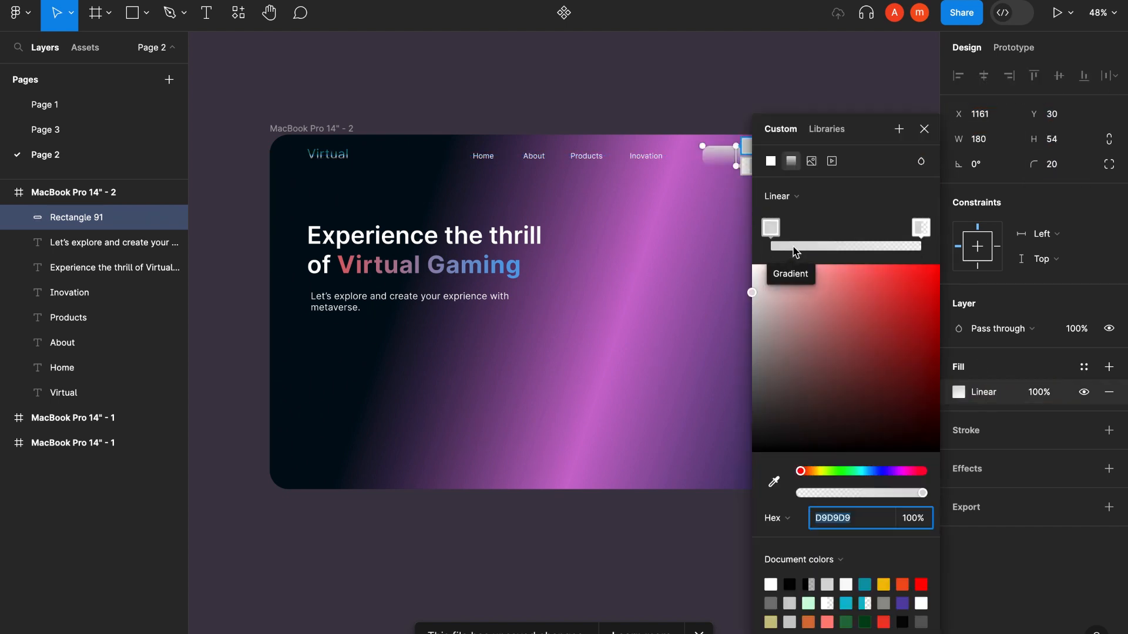
{"action": "left_click", "coordinate": [833, 518]}
{"action": "type", "text": "1c3a52"}
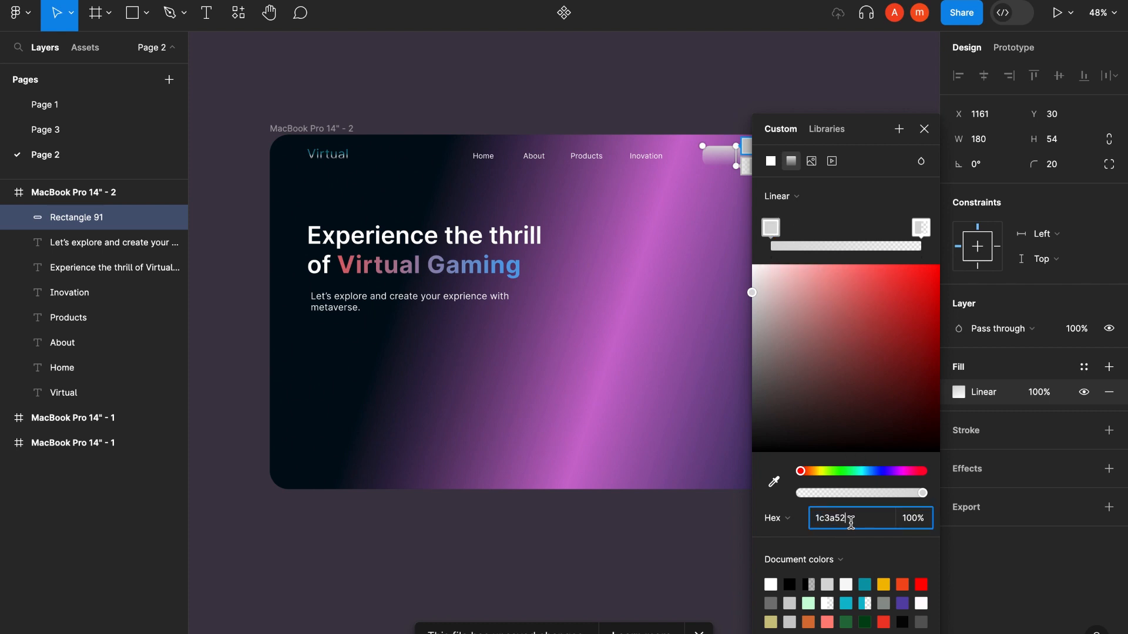
Set the fill gradient's end stop to 1D1C24 at 100% opacity
{"action": "left_click", "coordinate": [921, 228]}
{"action": "left_click", "coordinate": [851, 523]}
{"action": "type", "text": "1d1c24"}
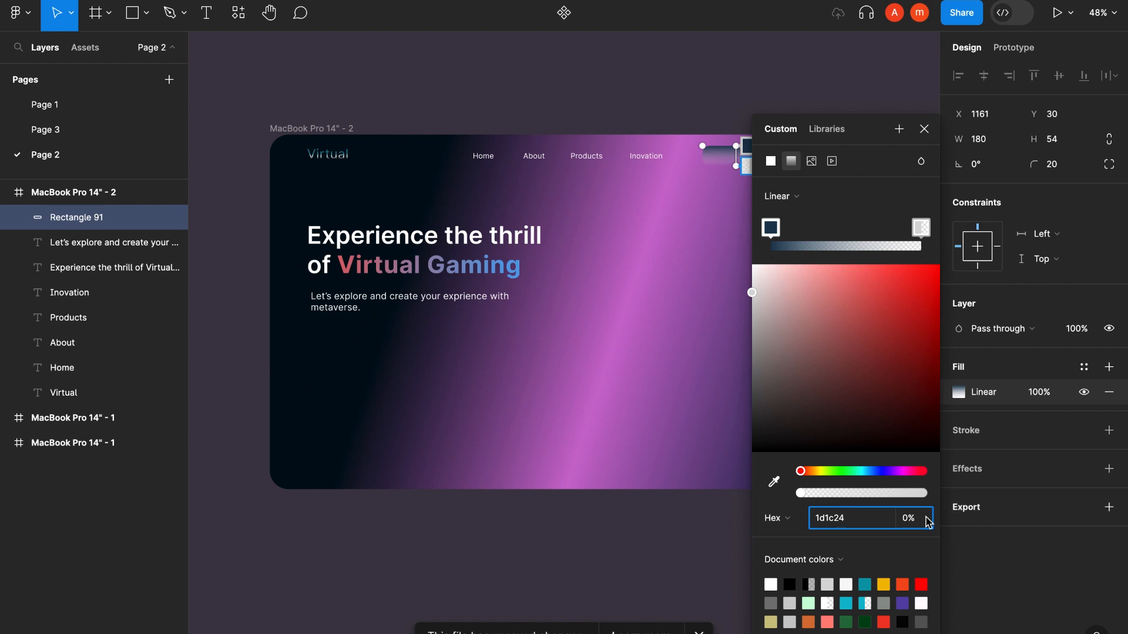
{"action": "left_click", "coordinate": [929, 519]}
{"action": "type", "text": "100"}
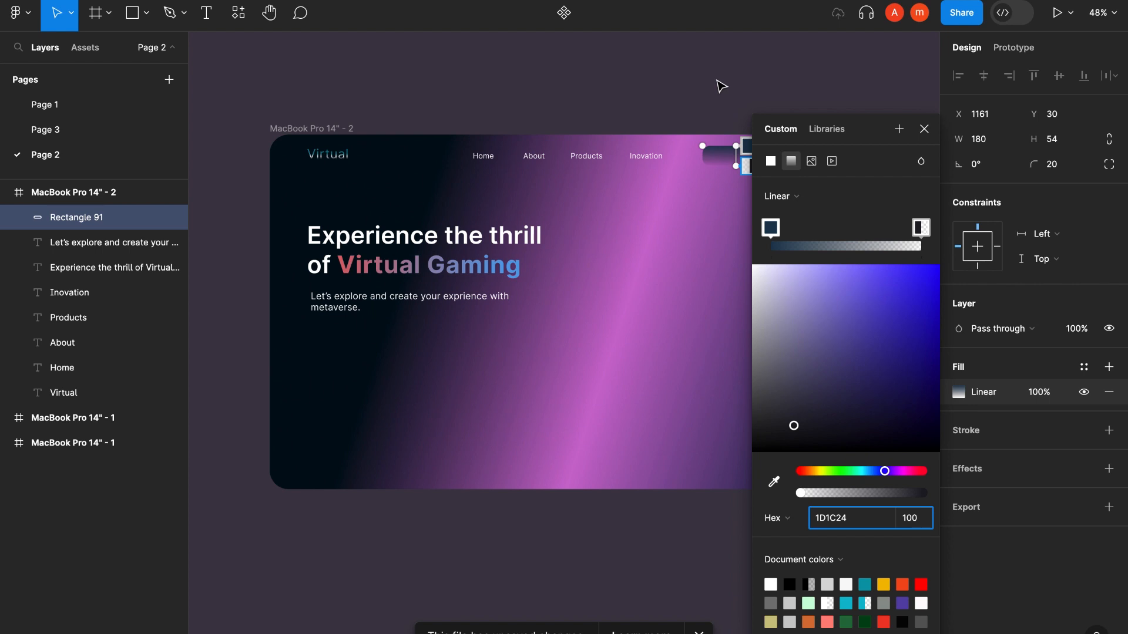
Realign the fill gradient horizontally so it spans the rectangle from its left edge to its right edge
{"action": "left_click_drag", "start_coordinate": [732, 178], "coordinate": [677, 187]}
{"action": "scroll", "coordinate": [671, 190], "scroll_direction": "up", "scroll_amount": 5}
{"action": "left_click_drag", "start_coordinate": [589, 150], "coordinate": [492, 180]}
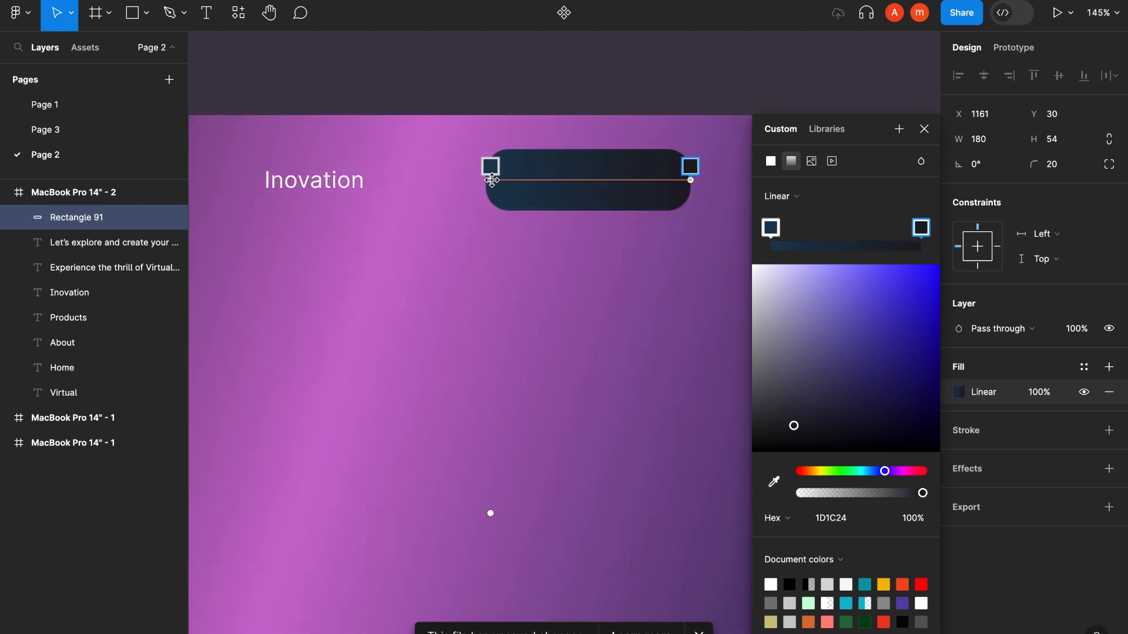
Add an inside stroke of thickness 3 to the rectangle and change its paint to an angular gradient
{"action": "left_click", "coordinate": [1109, 430]}
{"action": "left_click", "coordinate": [1046, 481]}
{"action": "type", "text": "3"}
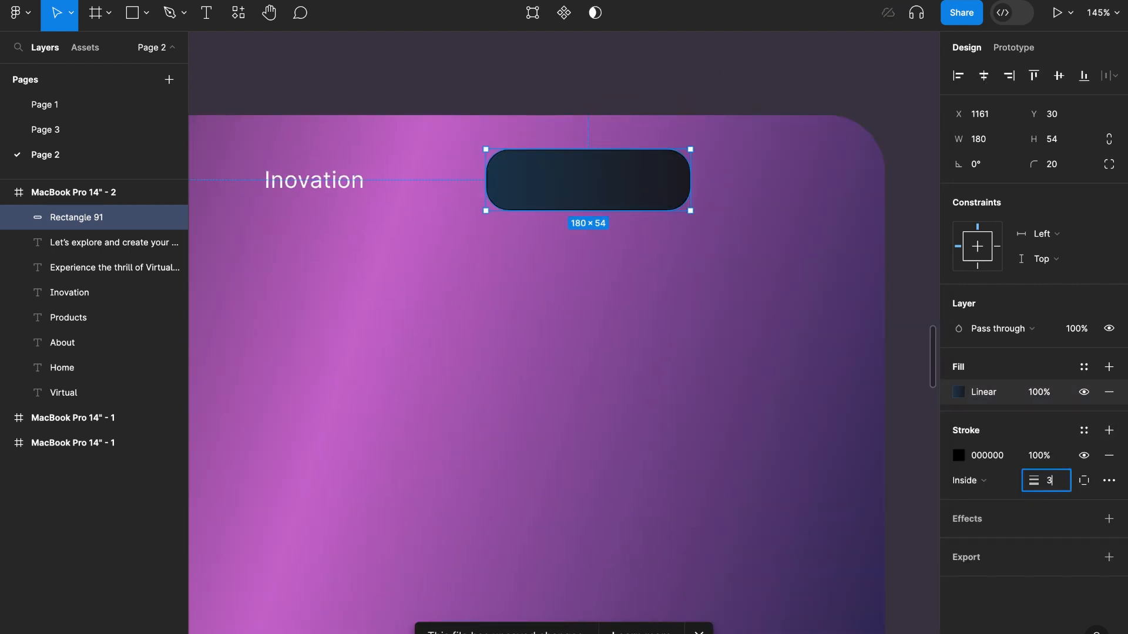
{"action": "left_click", "coordinate": [958, 455]}
{"action": "left_click", "coordinate": [791, 250]}
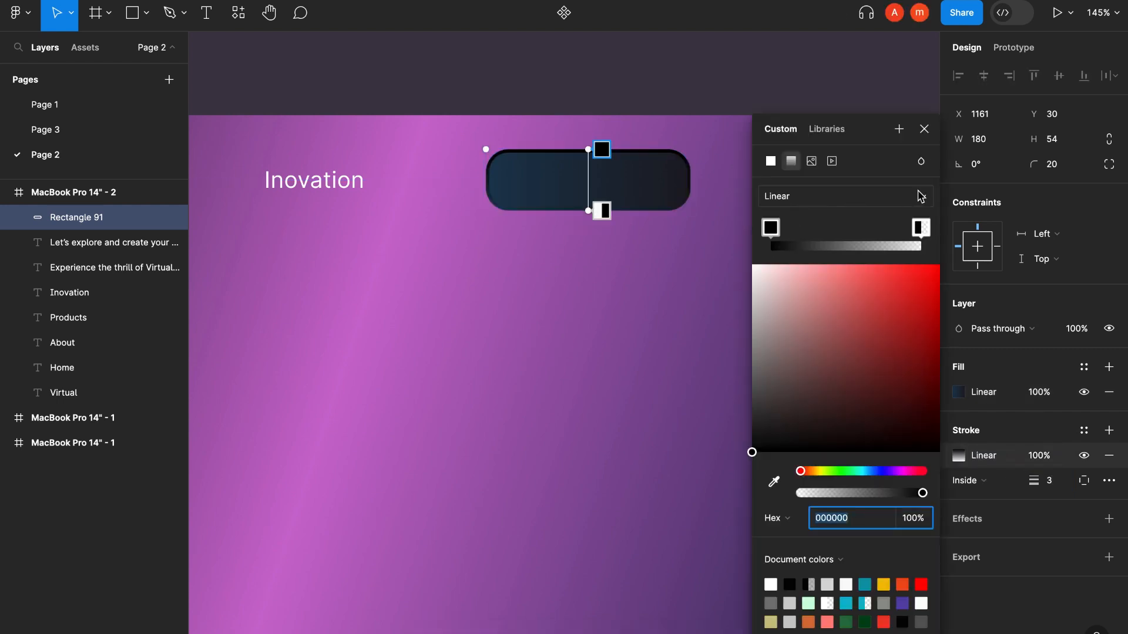
{"action": "left_click", "coordinate": [921, 196]}
{"action": "left_click", "coordinate": [805, 238]}
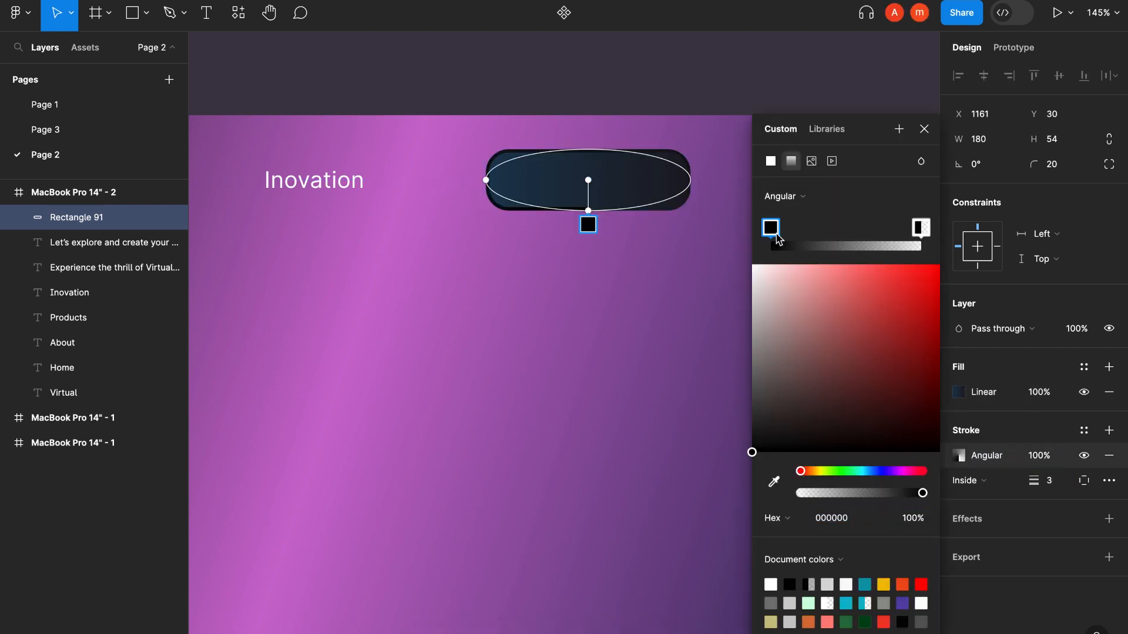
Add three intermediate stops spread along the stroke's angular gradient, keeping the last stop at the very end
{"action": "left_click", "coordinate": [803, 246]}
{"action": "left_click", "coordinate": [841, 246]}
{"action": "left_click", "coordinate": [883, 246]}
{"action": "left_click", "coordinate": [917, 247]}
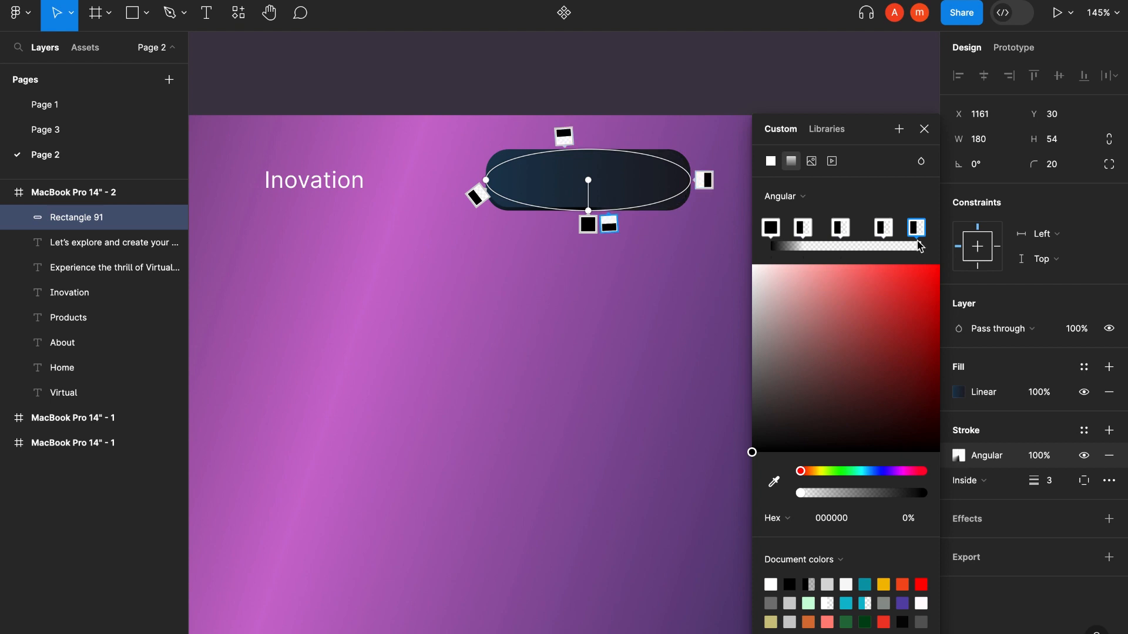
{"action": "left_click_drag", "start_coordinate": [915, 227], "coordinate": [923, 228]}
Colour the stroke gradient's first stop white (FFFFFF) and set the second stop's opacity to 100%
{"action": "left_click", "coordinate": [771, 228]}
{"action": "left_click_drag", "start_coordinate": [753, 451], "coordinate": [716, 235]}
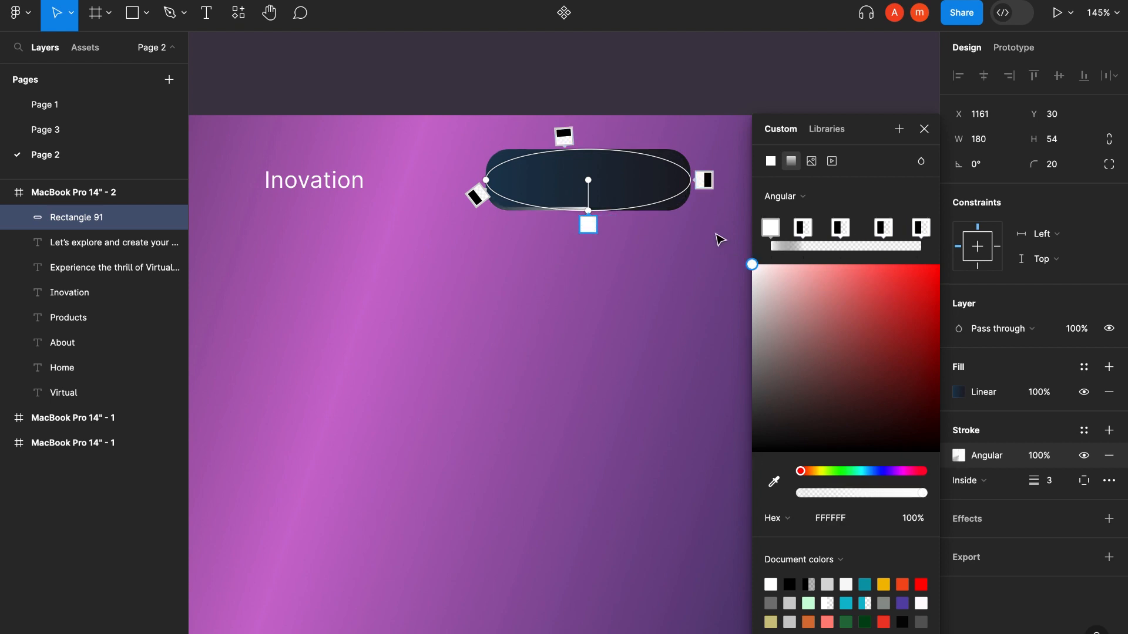
{"action": "left_click", "coordinate": [807, 227]}
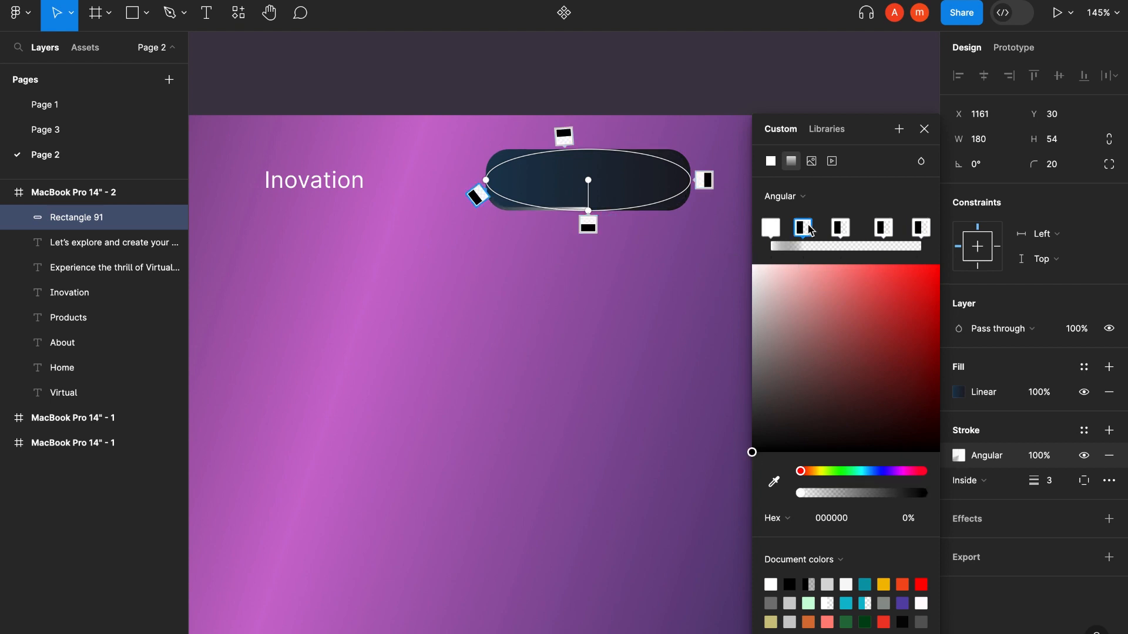
{"action": "left_click", "coordinate": [909, 518]}
{"action": "type", "text": "100"}
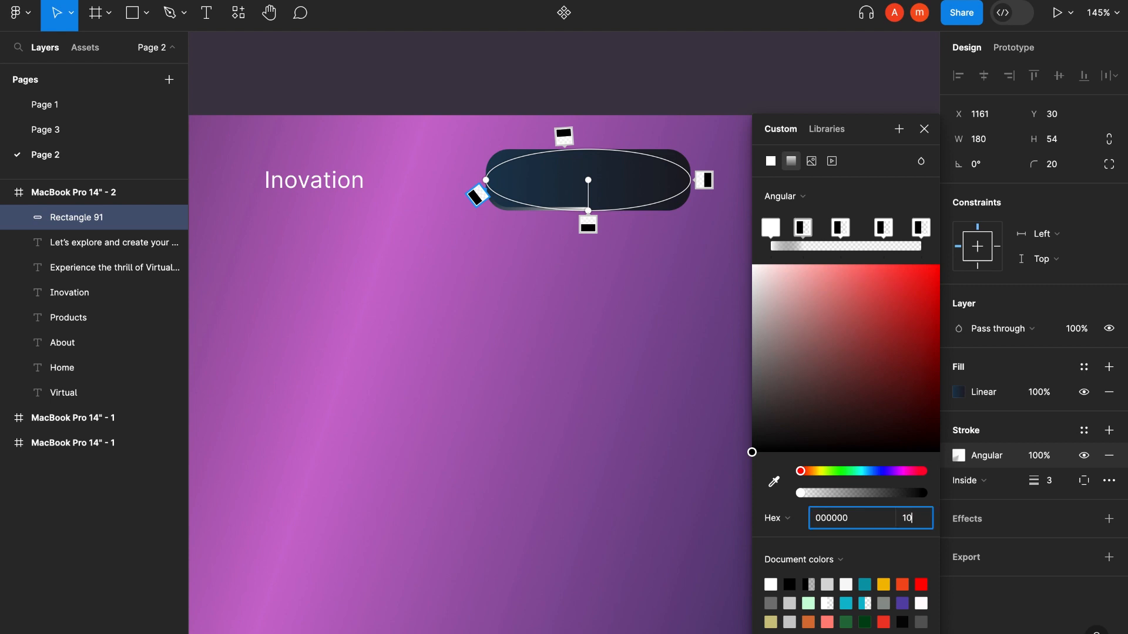
Set the stroke gradient's third stop to 167D8E at 100% opacity and the second stop to 022B35
{"action": "left_click", "coordinate": [840, 229]}
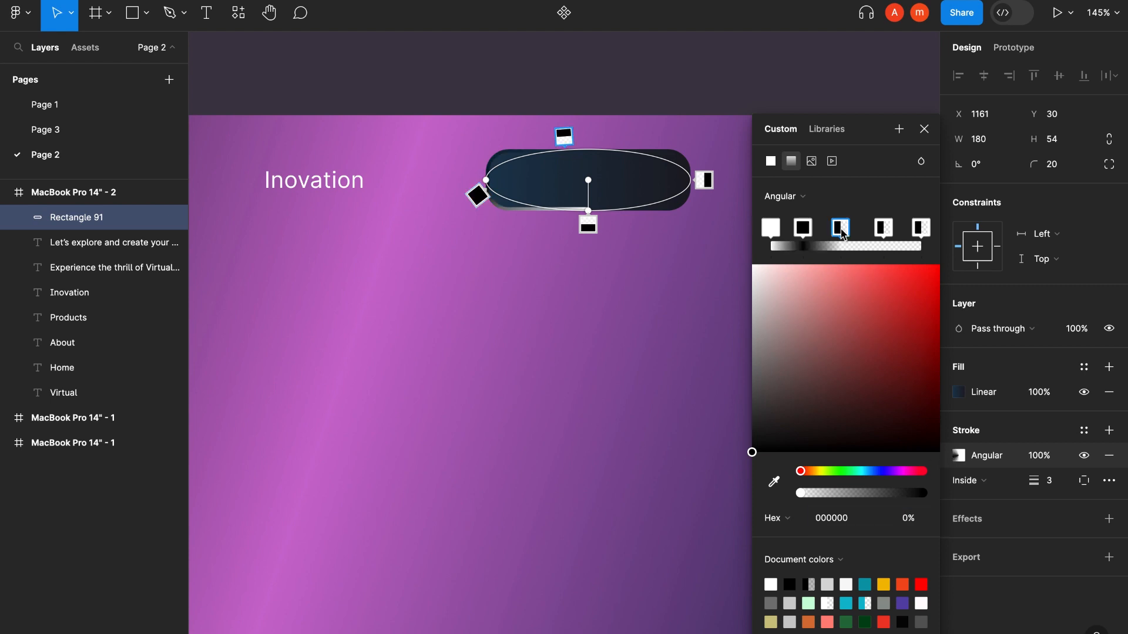
{"action": "left_click", "coordinate": [837, 518]}
{"action": "type", "text": "167d8e"}
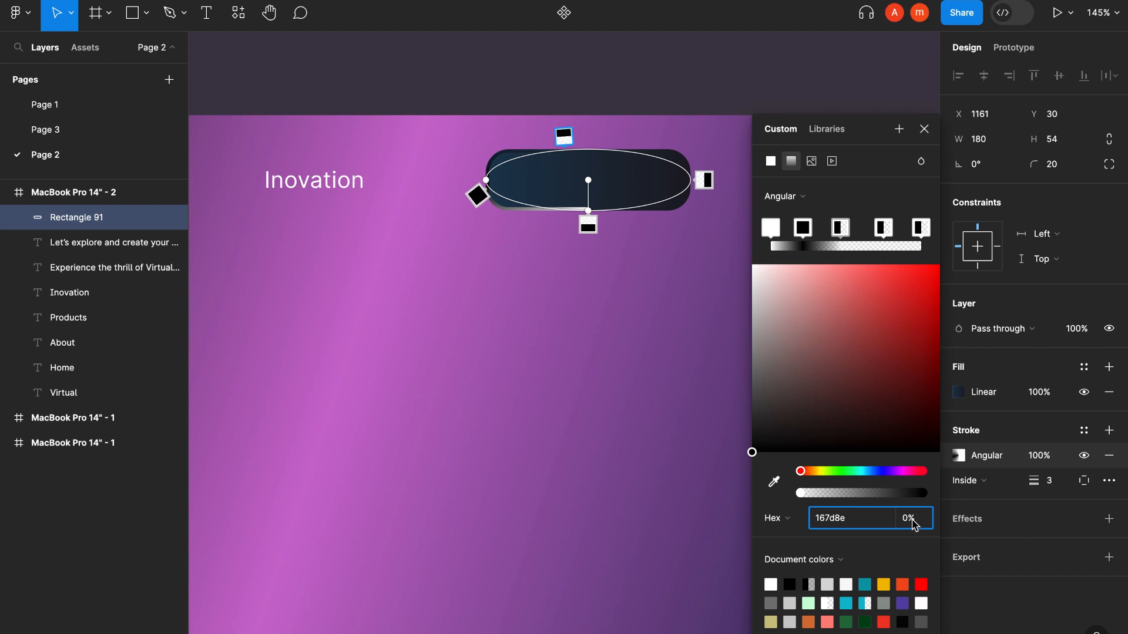
{"action": "key", "text": "Return"}
{"action": "left_click", "coordinate": [803, 227]}
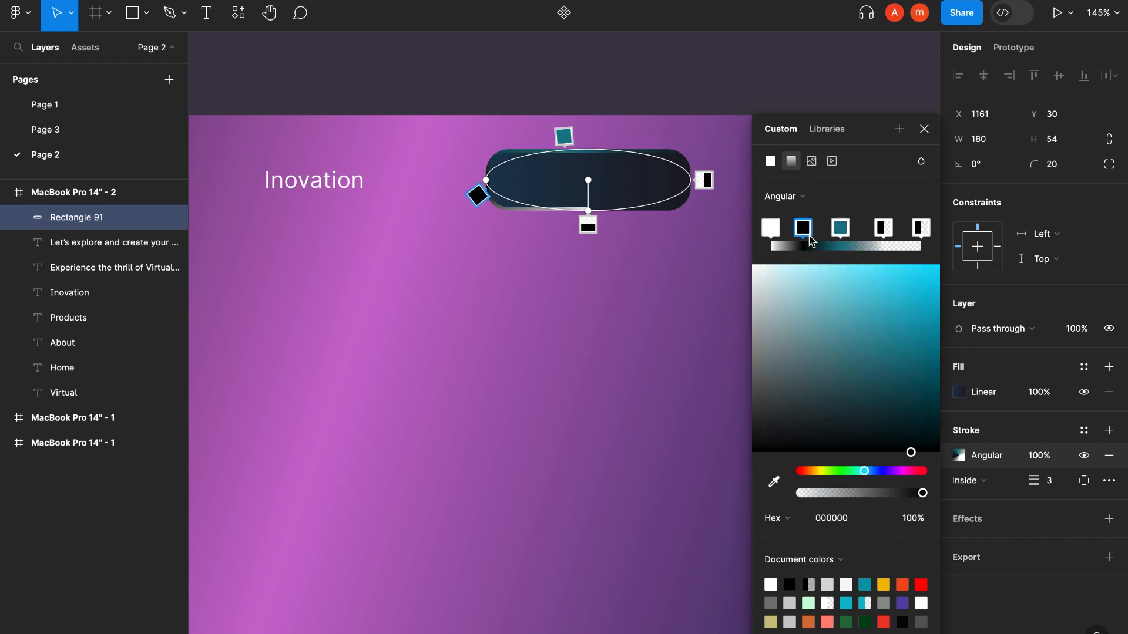
{"action": "left_click", "coordinate": [845, 516]}
{"action": "type", "text": "022b35"}
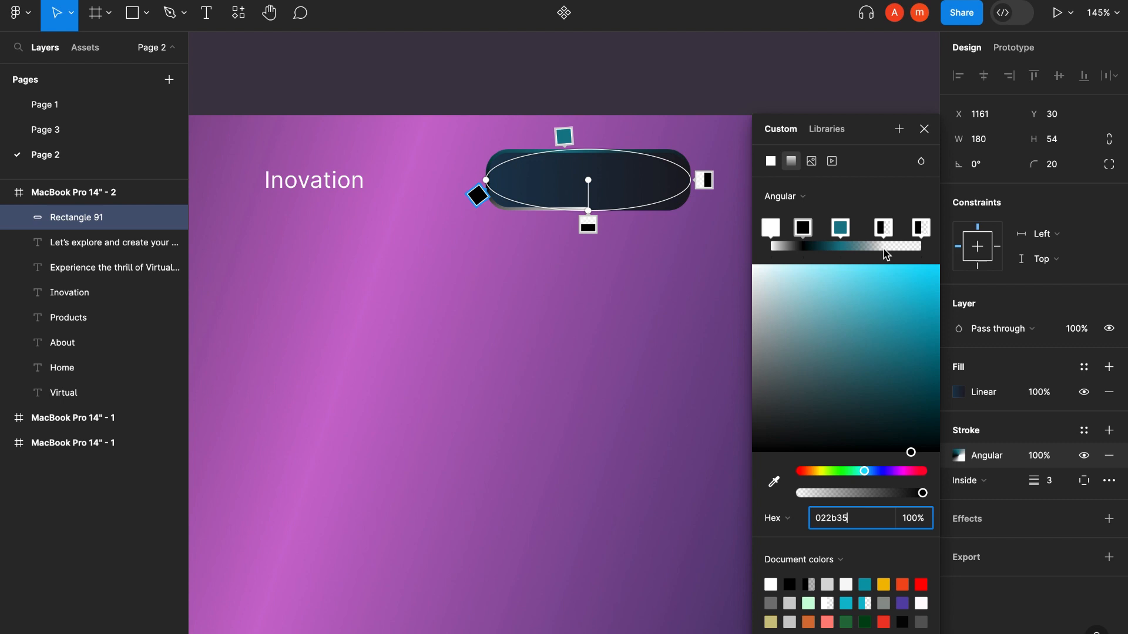
Set the stroke gradient's fourth stop to 001B21 and the last stop to 0E878F, both at 100% opacity
{"action": "left_click", "coordinate": [882, 228]}
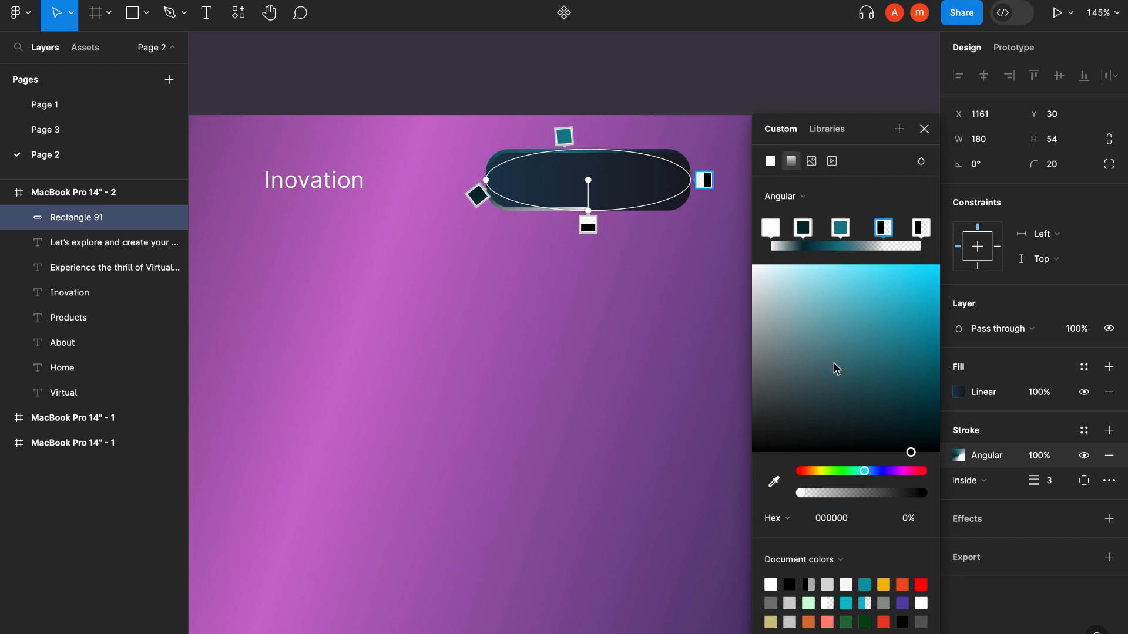
{"action": "left_click", "coordinate": [828, 514]}
{"action": "type", "text": "001B21"}
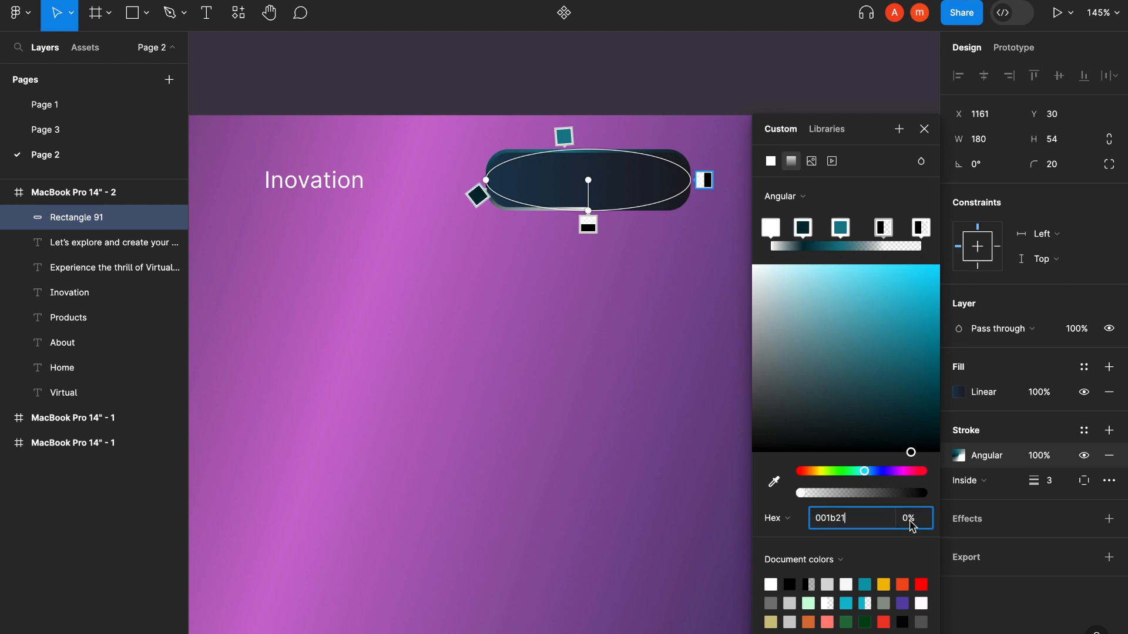
{"action": "left_click", "coordinate": [922, 229]}
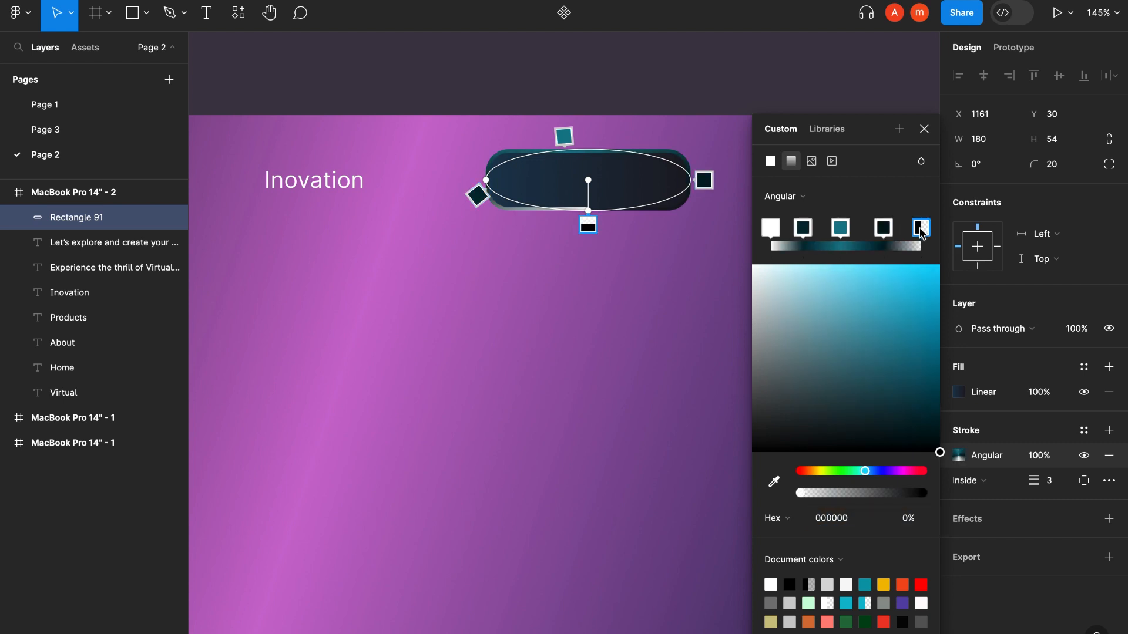
{"action": "left_click", "coordinate": [830, 517]}
{"action": "type", "text": "0e878f"}
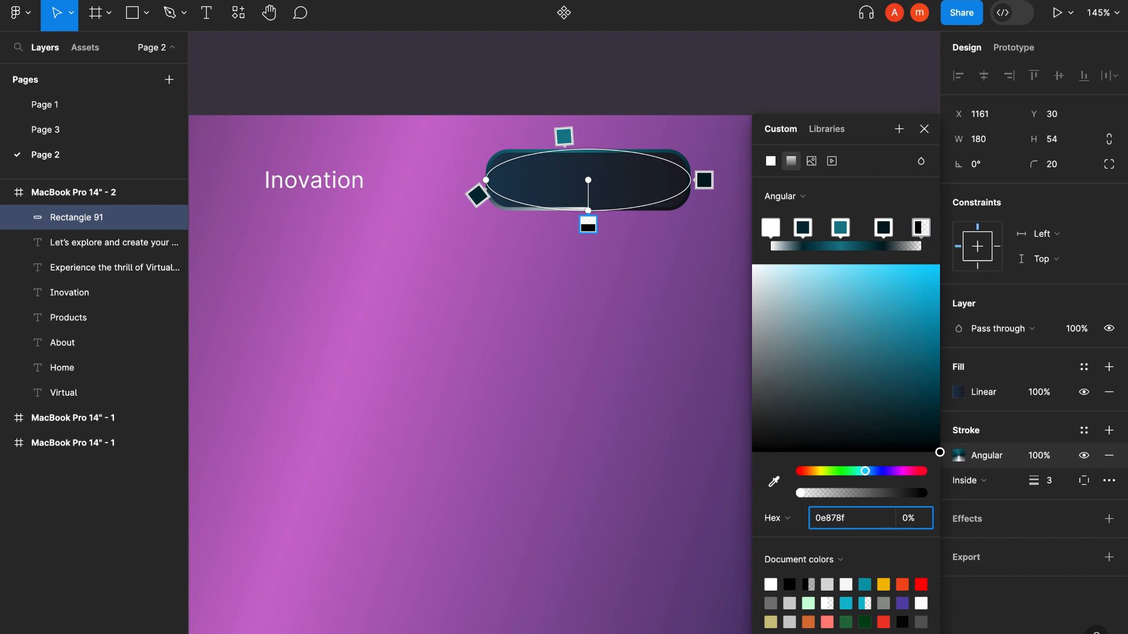
{"action": "key", "text": "Return"}
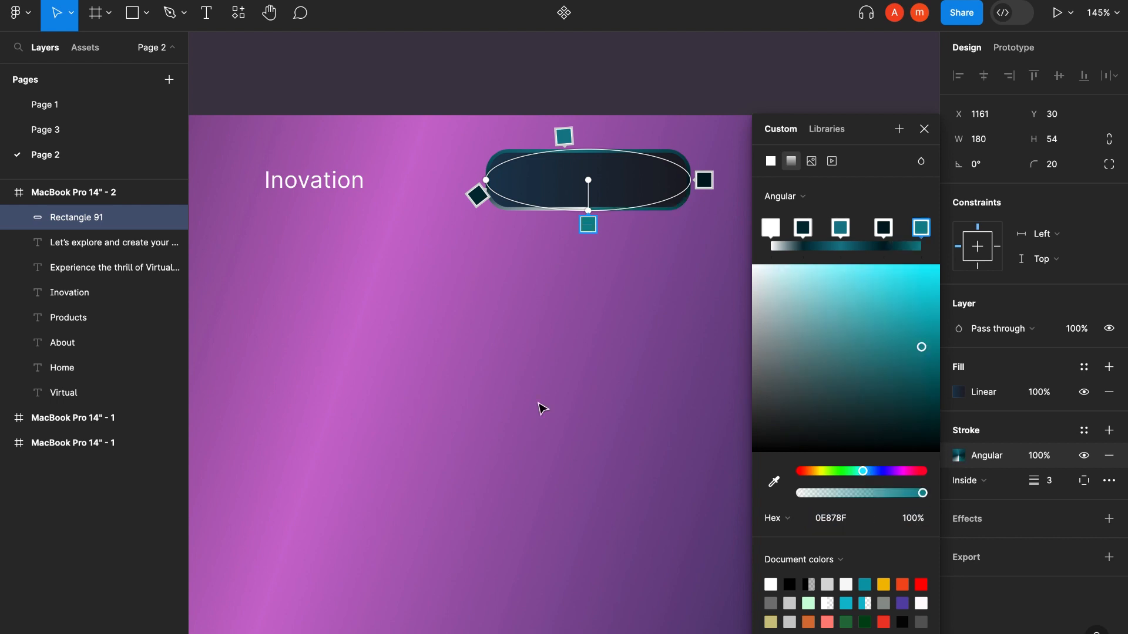
Shift the middle teal stop to the outline's top centre, add a white FFFFFF stop just beside it, and recolour the teal stop 0C879B
{"action": "left_click_drag", "start_coordinate": [563, 136], "coordinate": [590, 129]}
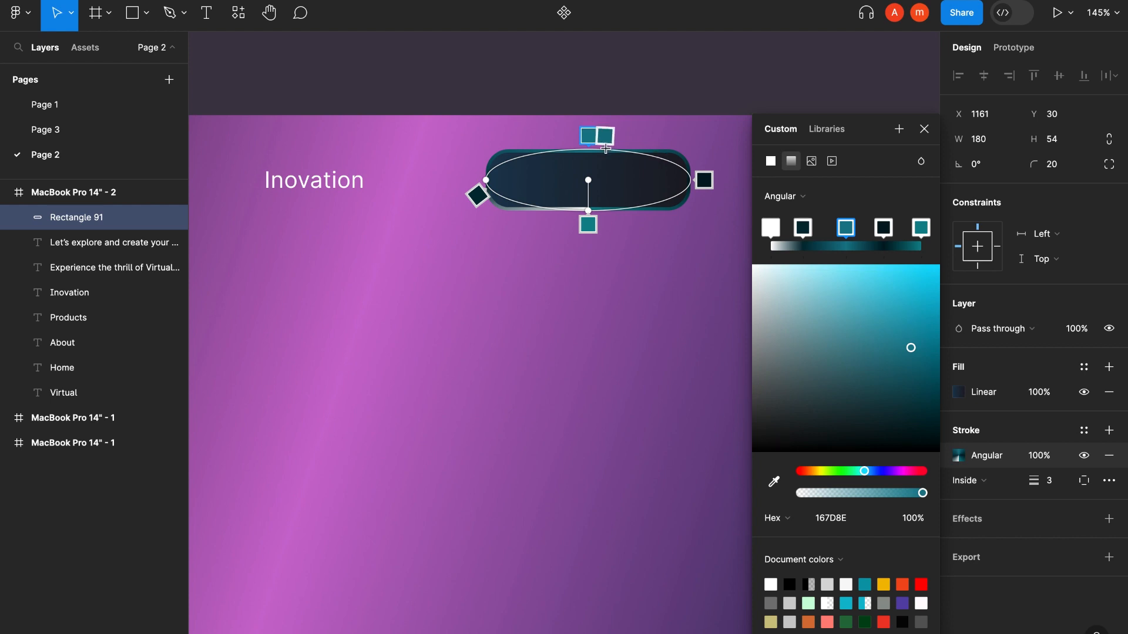
{"action": "left_click", "coordinate": [603, 148]}
{"action": "left_click_drag", "start_coordinate": [824, 362], "coordinate": [715, 226]}
{"action": "left_click_drag", "start_coordinate": [603, 136], "coordinate": [579, 136]}
{"action": "left_click_drag", "start_coordinate": [591, 136], "coordinate": [606, 135]}
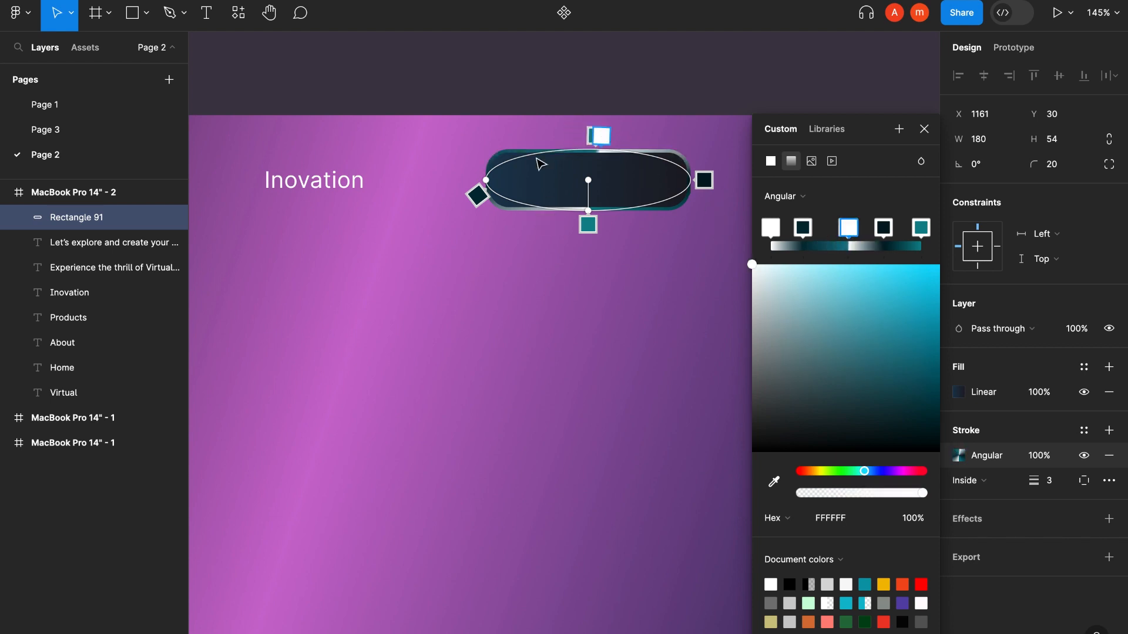
{"action": "left_click", "coordinate": [581, 136]}
{"action": "mouse_move", "coordinate": [911, 353]}
{"action": "left_mouse_down"}
{"action": "mouse_move", "coordinate": [924, 436]}
{"action": "mouse_move", "coordinate": [925, 337]}
{"action": "left_mouse_up"}
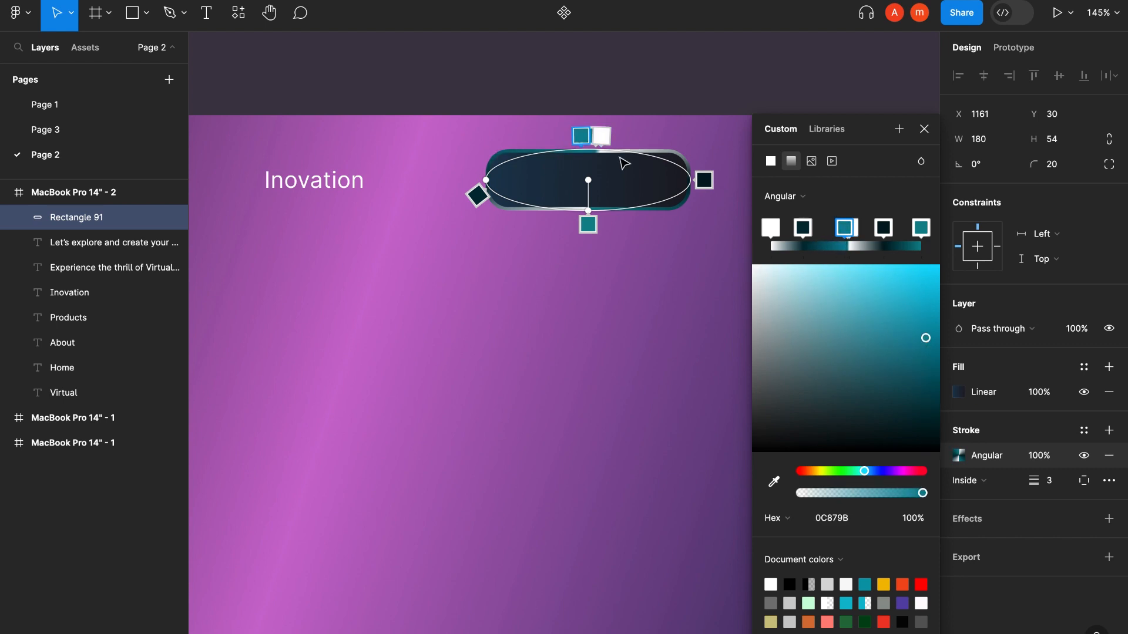
Shift the button stroke gradient's upper teal stop slightly further away from the neighbouring white stop
{"action": "left_click_drag", "start_coordinate": [581, 135], "coordinate": [567, 136]}
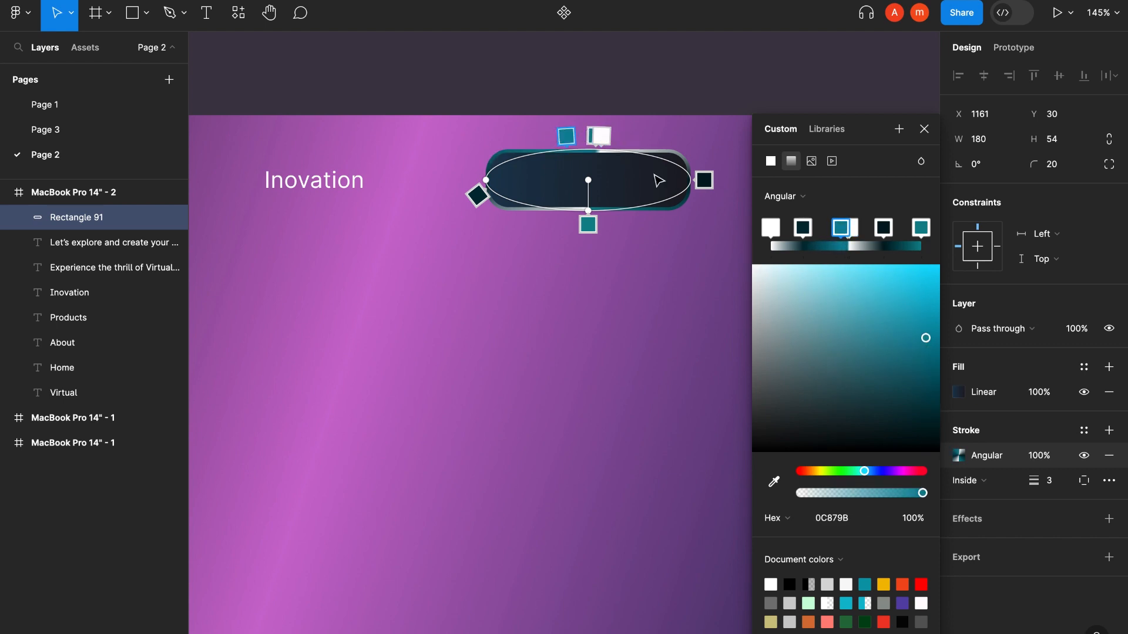
{"action": "left_click_drag", "start_coordinate": [926, 338], "coordinate": [946, 356]}
{"action": "left_click", "coordinate": [744, 295]}
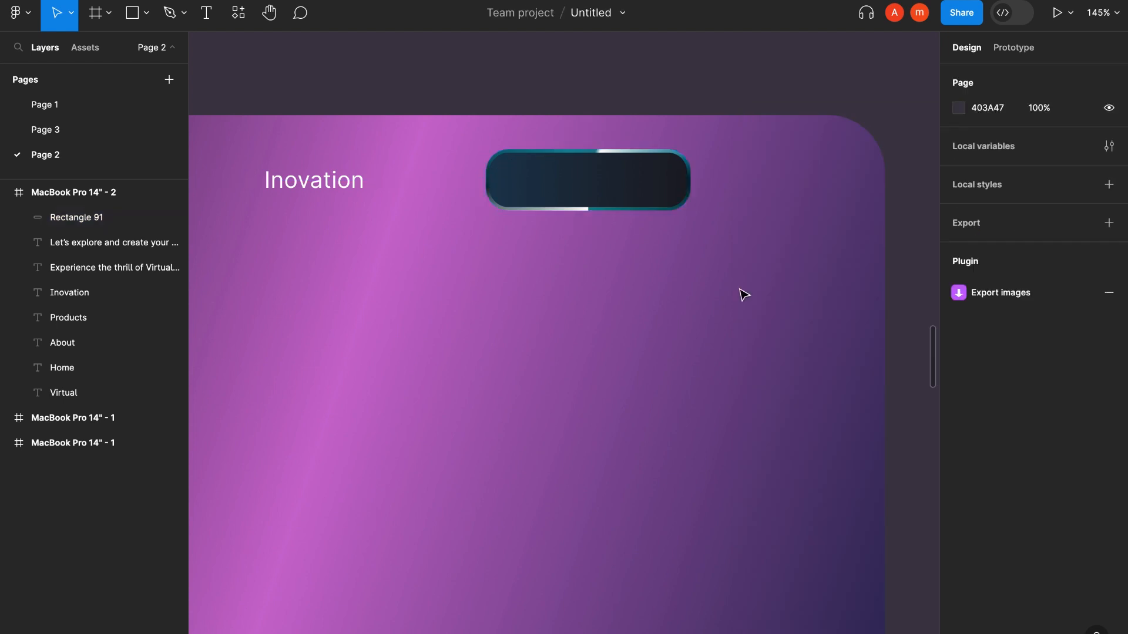
Add a text box reading "Sign up" over the header button
{"action": "scroll", "coordinate": [744, 294], "scroll_direction": "down", "scroll_amount": 5}
{"action": "scroll", "coordinate": [635, 198], "scroll_direction": "up", "scroll_amount": 3}
{"action": "key", "text": "t"}
{"action": "left_click_drag", "start_coordinate": [635, 186], "coordinate": [783, 233]}
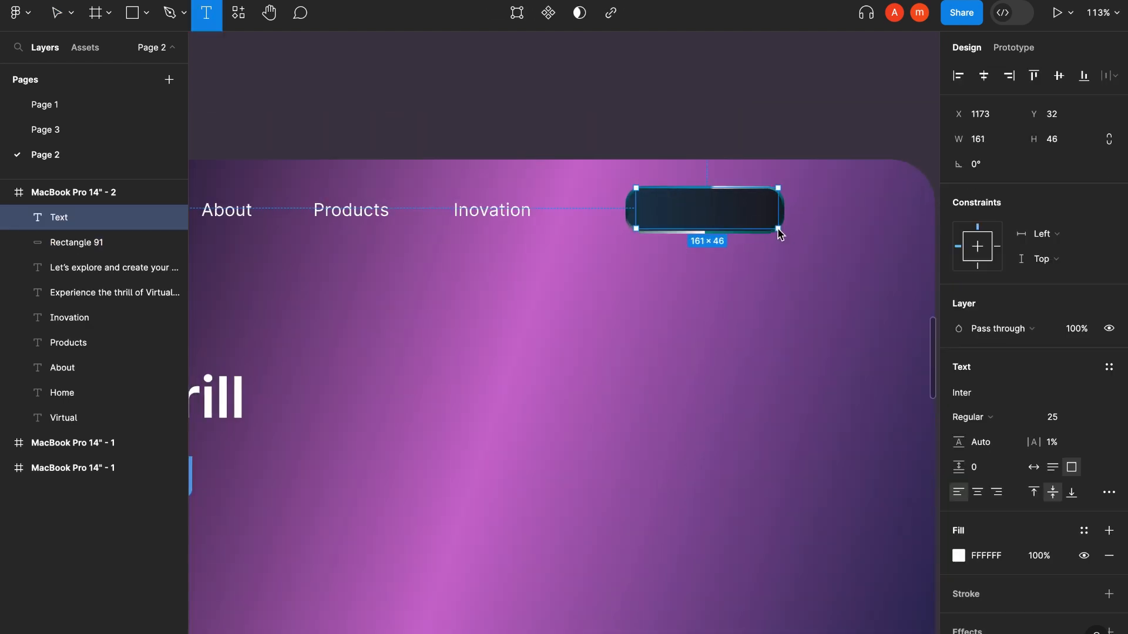
{"action": "type", "text": "Sign up"}
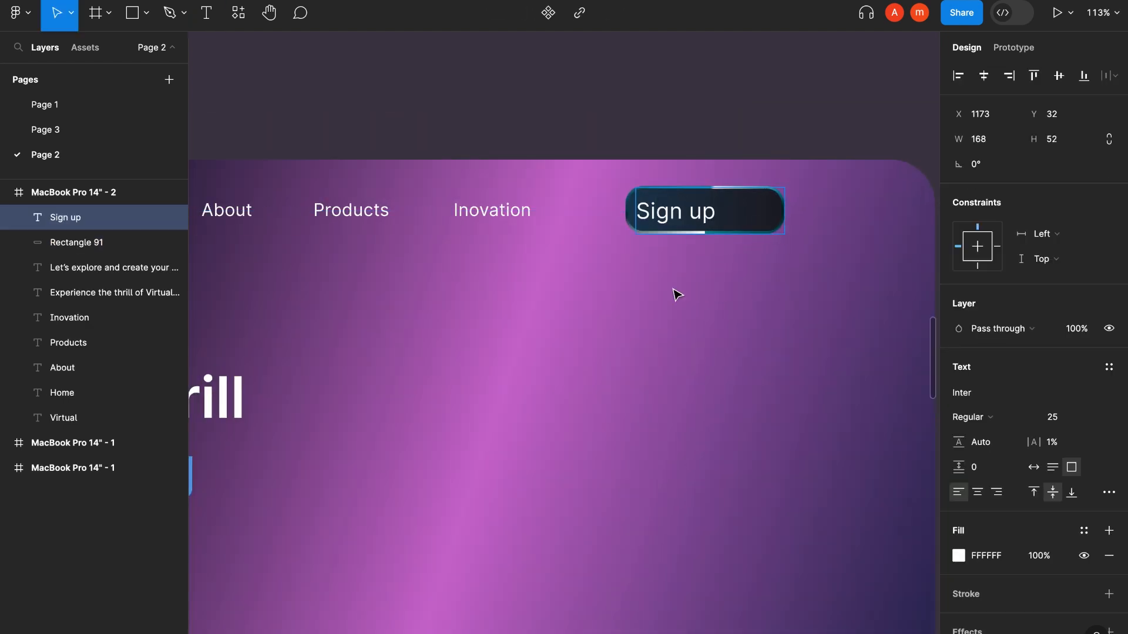
{"action": "key", "text": "Escape"}
Align the Sign up text box with the header button at X 1161, Y 30, sized 180 × 54
{"action": "left_click", "coordinate": [979, 113]}
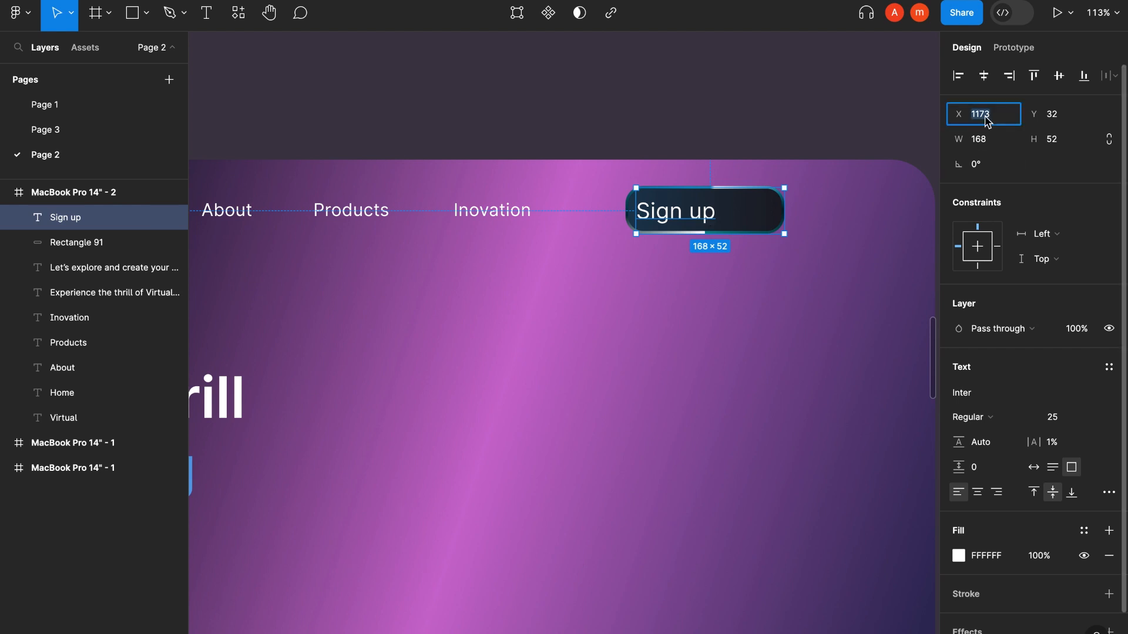
{"action": "type", "text": "1161"}
{"action": "key", "text": "Tab"}
{"action": "type", "text": "30"}
{"action": "key", "text": "Tab"}
{"action": "left_click", "coordinate": [984, 141]}
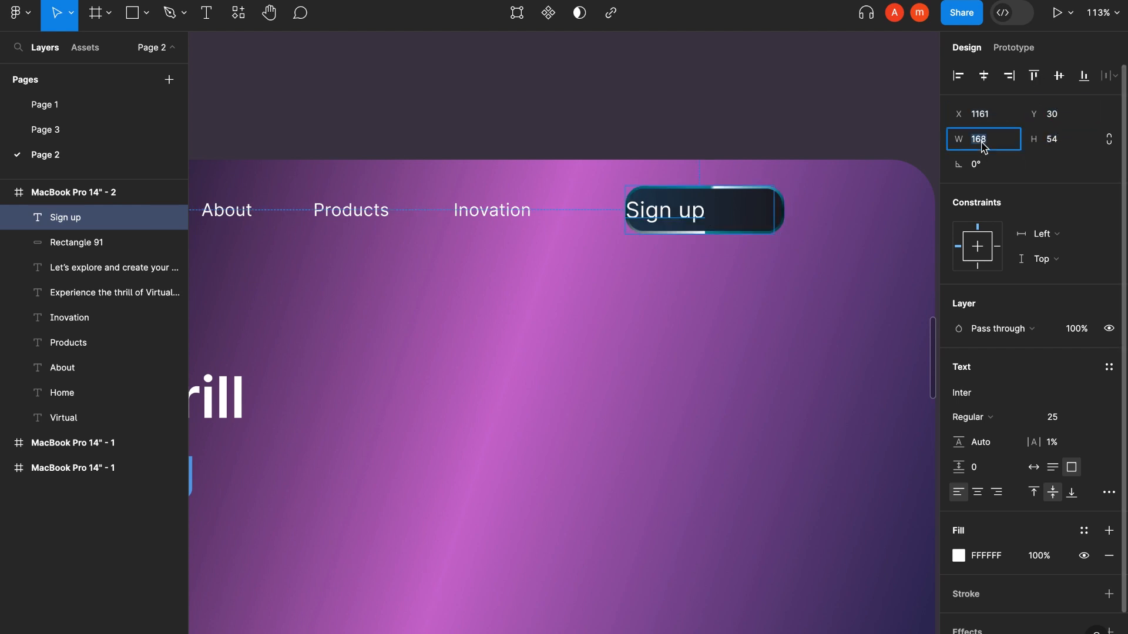
Set the Sign up text's font size to 20 and centre it horizontally
{"action": "left_click", "coordinate": [1056, 418]}
{"action": "type", "text": "20"}
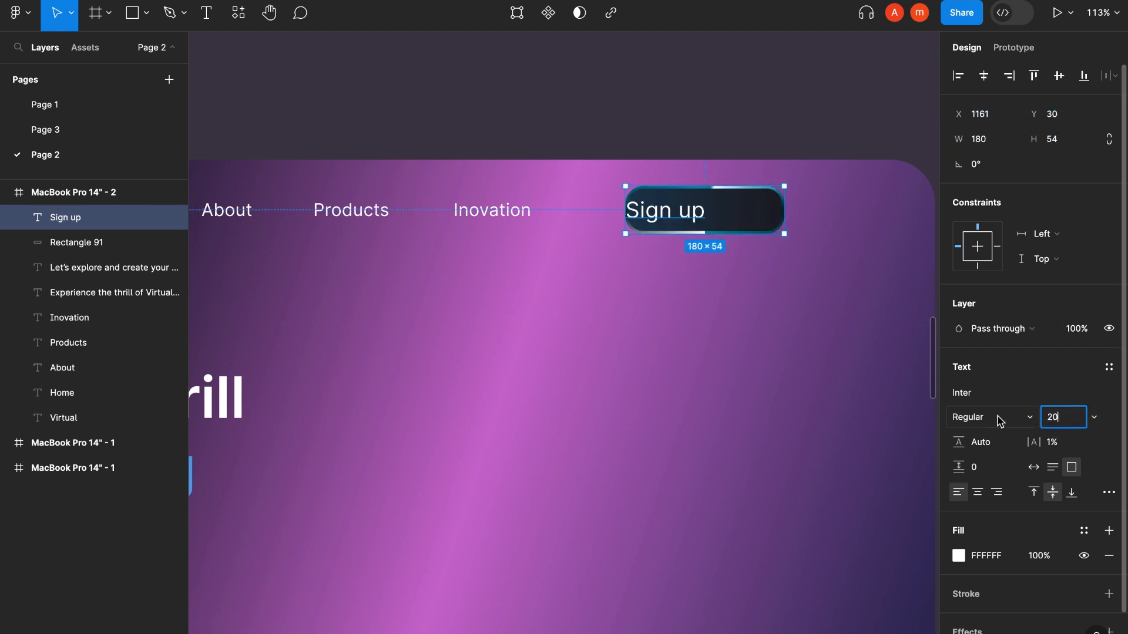
{"action": "scroll", "coordinate": [1025, 510], "scroll_direction": "down", "scroll_amount": 2}
{"action": "left_click", "coordinate": [976, 433]}
{"action": "left_click", "coordinate": [787, 372]}
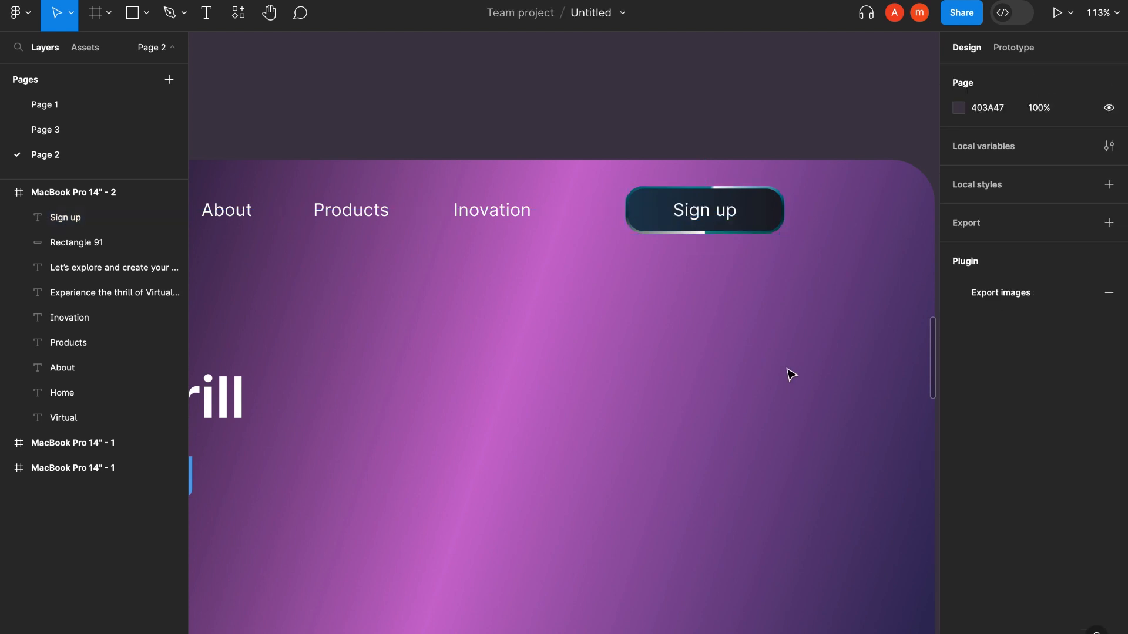
Paste the cyborg woman image into the MacBook Pro 14" - 2 frame
{"action": "left_click", "coordinate": [717, 226]}
{"action": "scroll", "coordinate": [755, 374], "scroll_direction": "down", "scroll_amount": 2}
{"action": "scroll", "coordinate": [756, 374], "scroll_direction": "down", "scroll_amount": 5}
{"action": "scroll", "coordinate": [756, 374], "scroll_direction": "left", "scroll_amount": 1}
{"action": "left_click", "coordinate": [833, 222]}
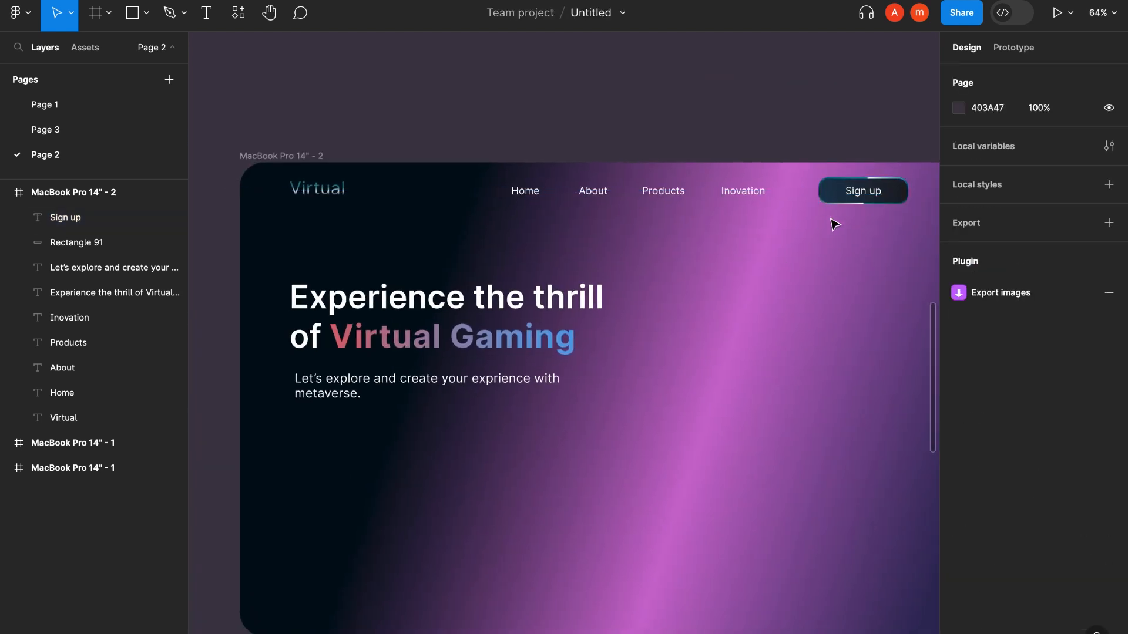
{"action": "scroll", "coordinate": [735, 368], "scroll_direction": "left", "scroll_amount": 1}
{"action": "scroll", "coordinate": [736, 368], "scroll_direction": "right", "scroll_amount": 1}
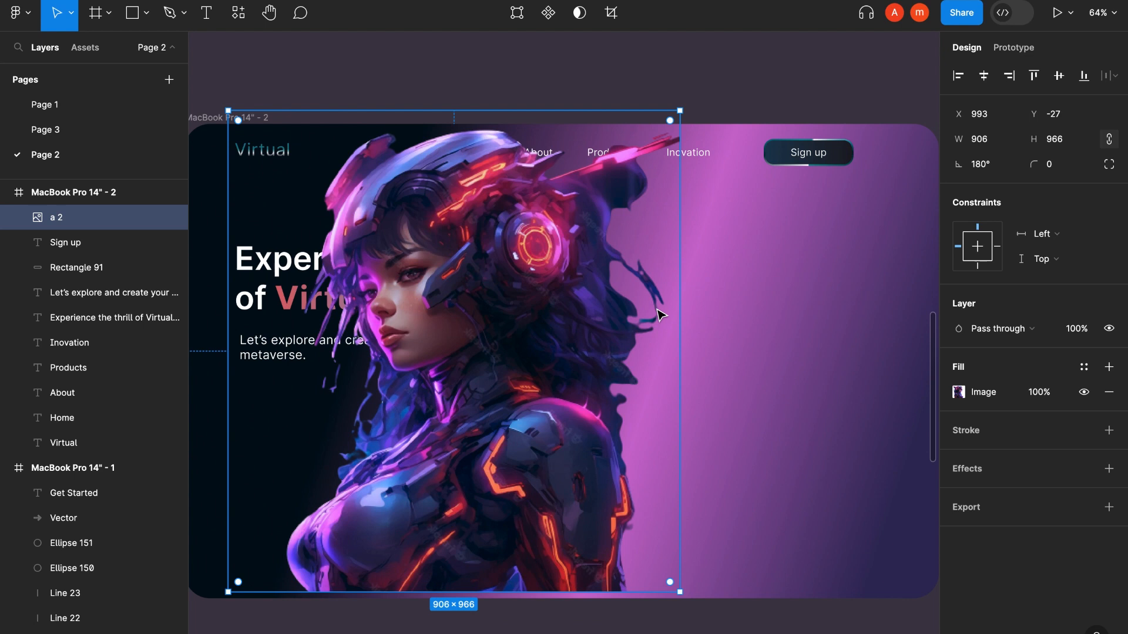
{"action": "scroll", "coordinate": [584, 324], "scroll_direction": "left", "scroll_amount": 1}
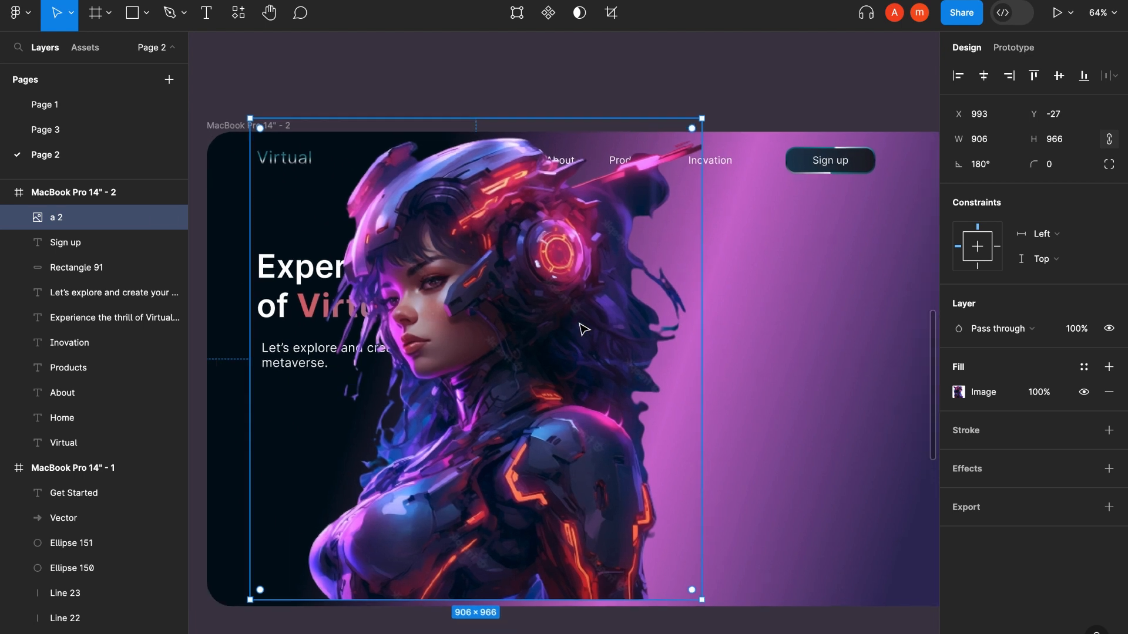
Move the cyborg woman image to the frame's right side at X 1512, Y 16
{"action": "left_click_drag", "start_coordinate": [520, 300], "coordinate": [703, 279]}
{"action": "scroll", "coordinate": [720, 285], "scroll_direction": "right", "scroll_amount": 2}
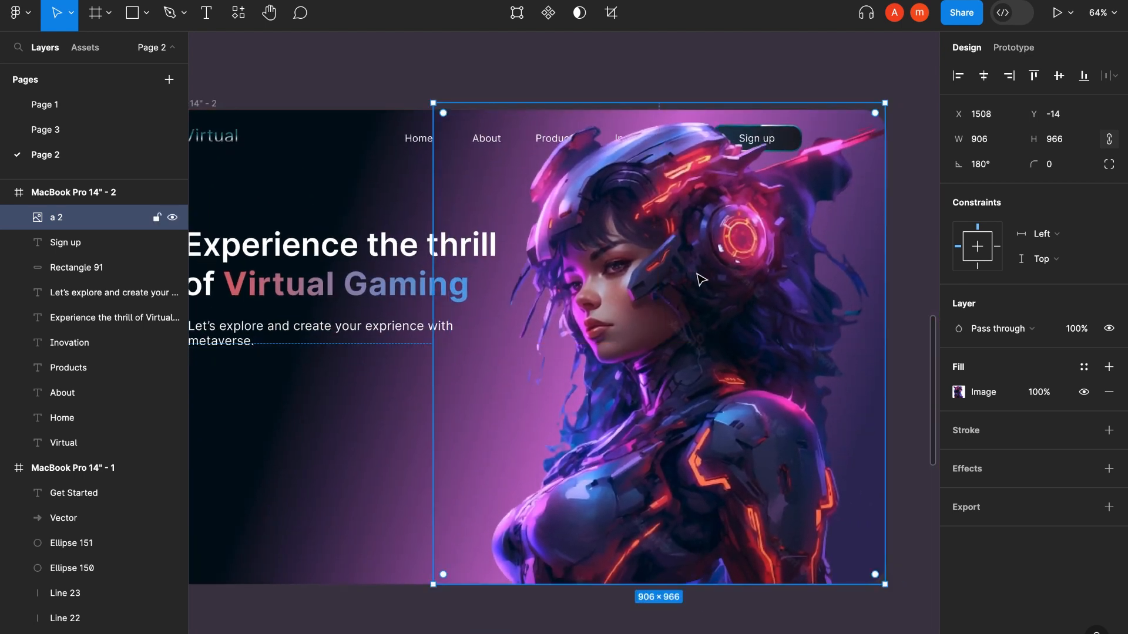
{"action": "left_click", "coordinate": [1056, 118]}
{"action": "type", "text": "16"}
{"action": "left_click", "coordinate": [987, 120]}
{"action": "type", "text": "1512"}
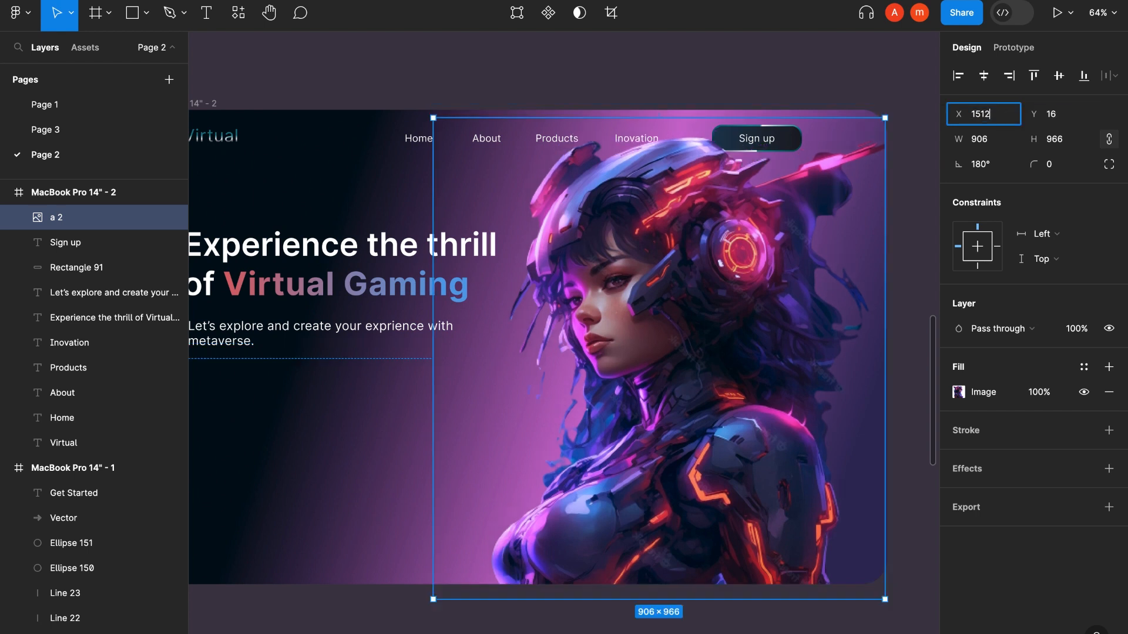
{"action": "left_click", "coordinate": [905, 374]}
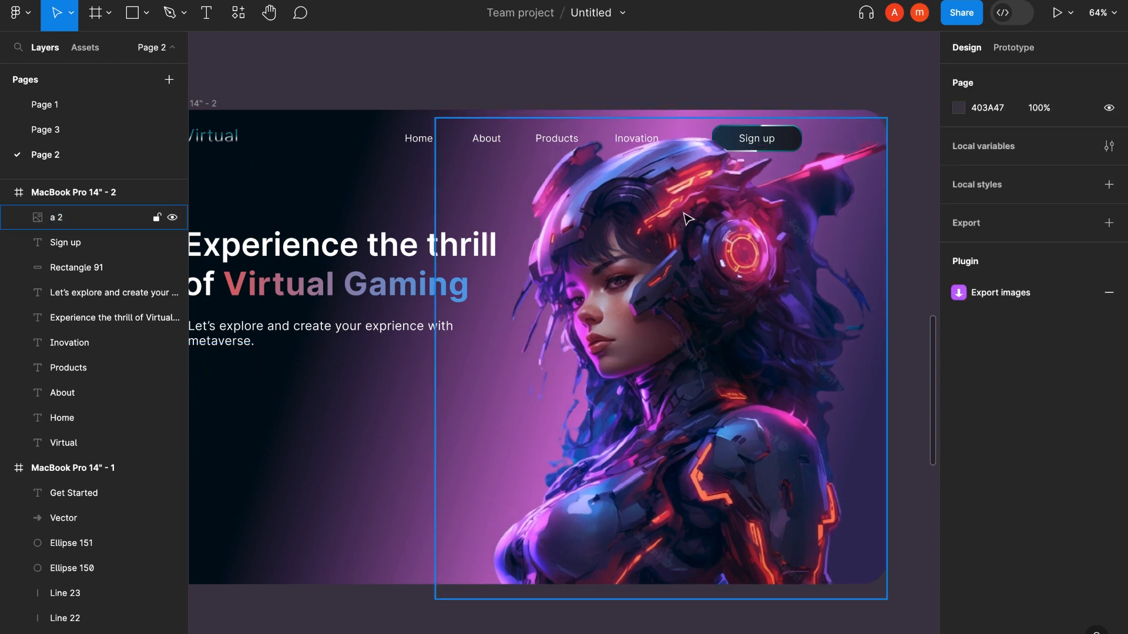
Send the cyborg woman image behind all other layers in the frame and lock it
{"action": "left_click", "coordinate": [683, 213]}
{"action": "key", "text": "bracketleft"}
{"action": "left_click", "coordinate": [643, 81]}
{"action": "left_click", "coordinate": [106, 443]}
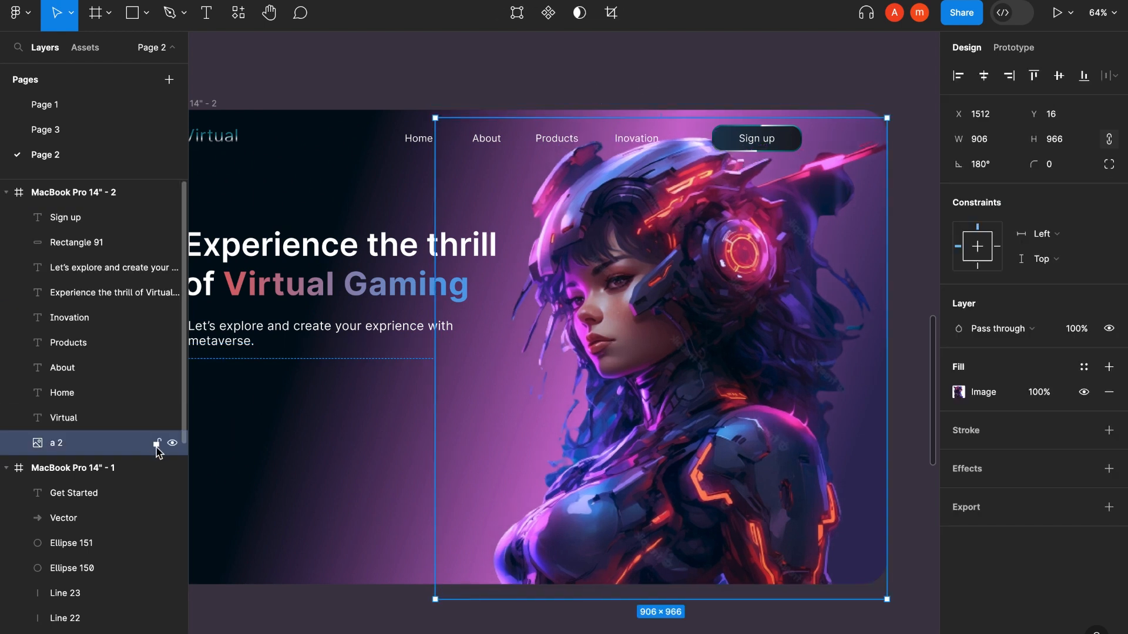
{"action": "left_click", "coordinate": [156, 443]}
Duplicate the Sign up button with its label below the tagline, place it at X 126, Y 548 and set its width to 258
{"action": "scroll", "coordinate": [302, 483], "scroll_direction": "left", "scroll_amount": 3}
{"action": "left_click_drag", "start_coordinate": [770, 130], "coordinate": [301, 413]}
{"action": "left_click", "coordinate": [978, 114]}
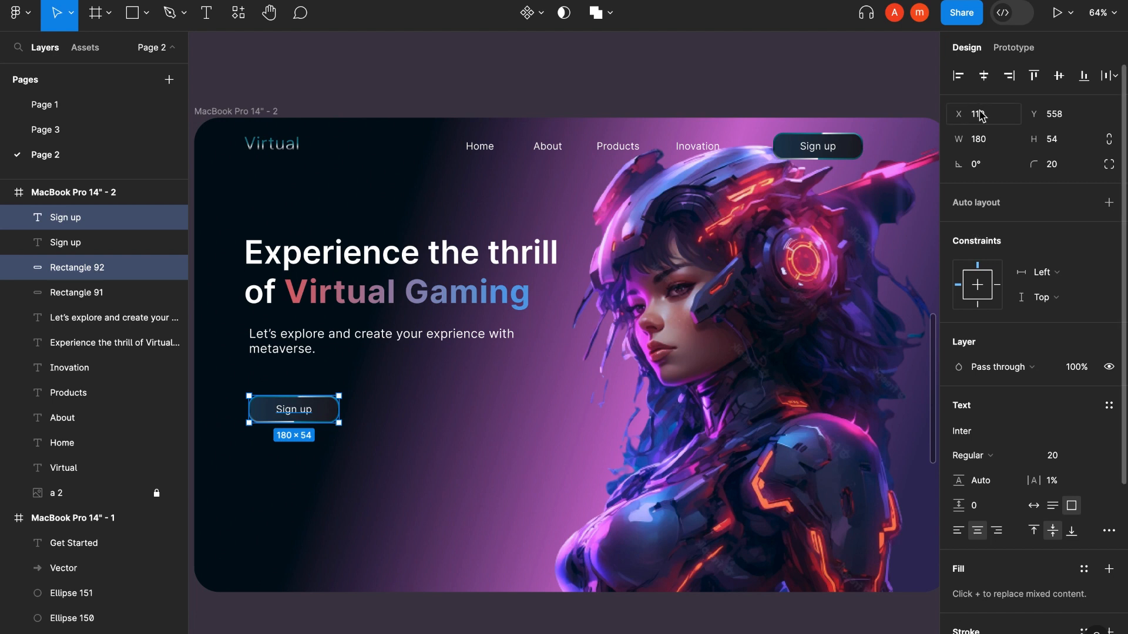
{"action": "type", "text": "126"}
{"action": "key", "text": "Tab"}
{"action": "type", "text": "548"}
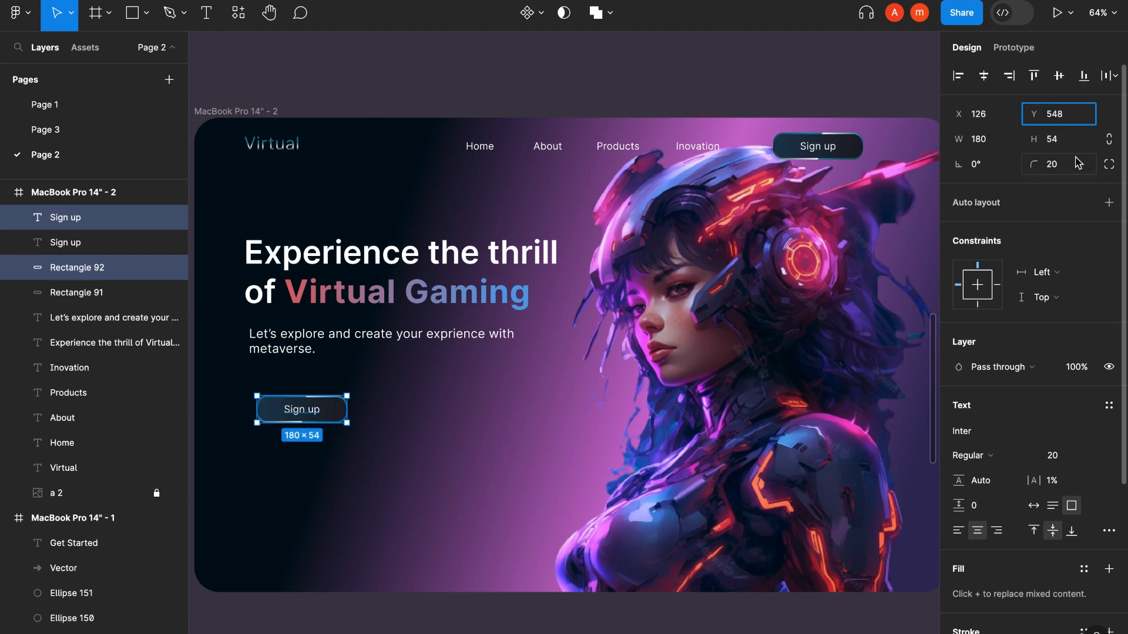
{"action": "key", "text": "Tab"}
{"action": "type", "text": "258"}
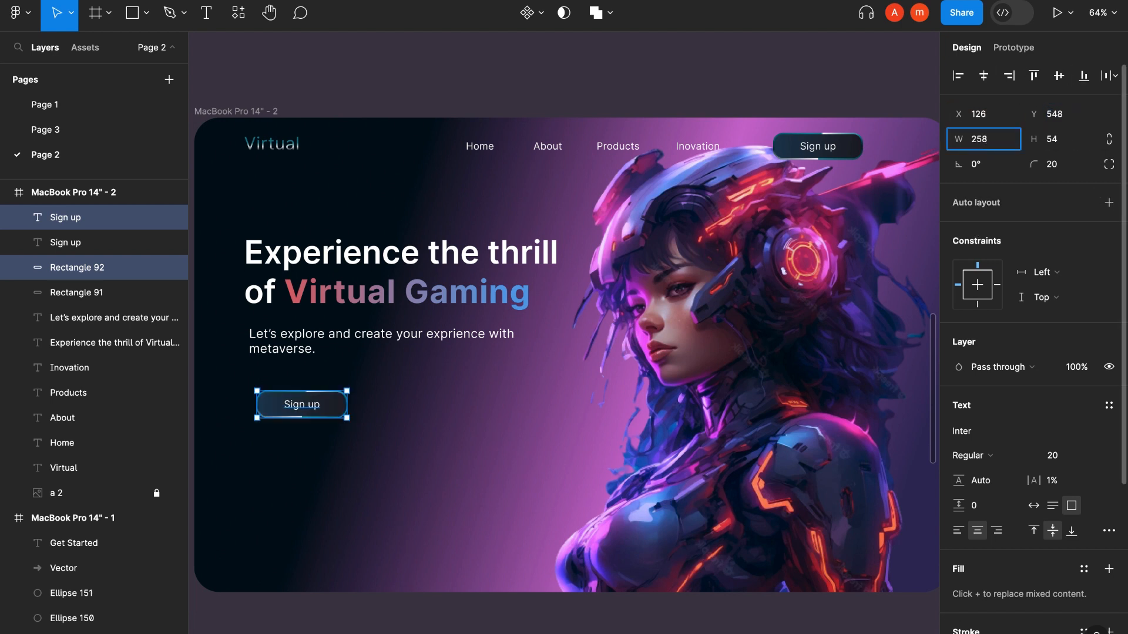
{"action": "left_click", "coordinate": [482, 551]}
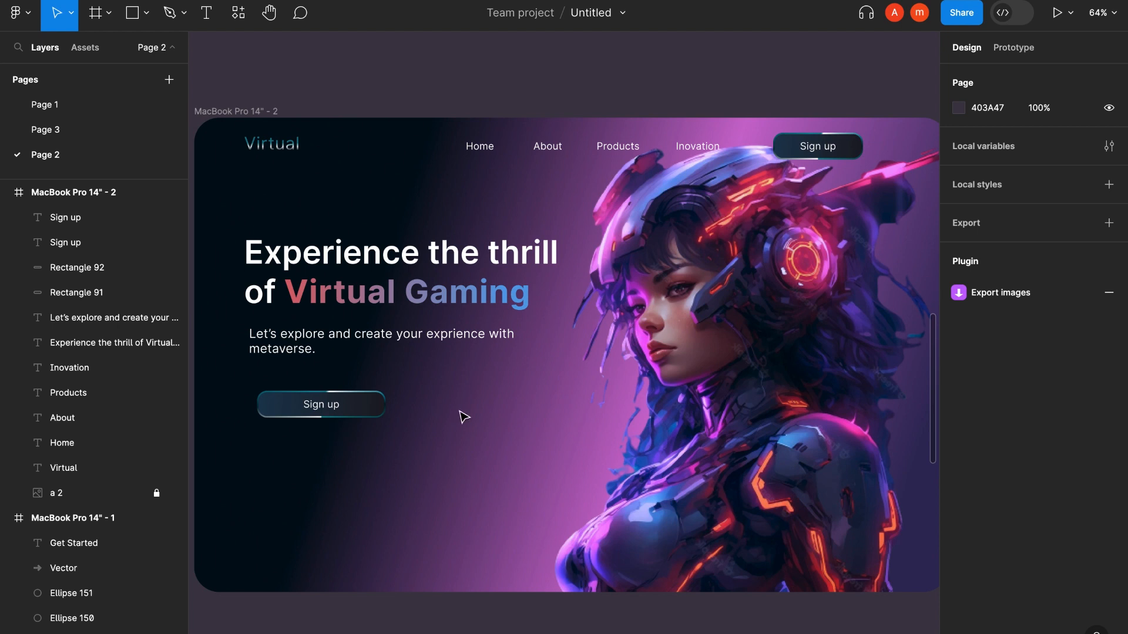
{"action": "left_click", "coordinate": [322, 404]}
{"action": "left_click", "coordinate": [993, 394]}
{"action": "type", "text": "iceland"}
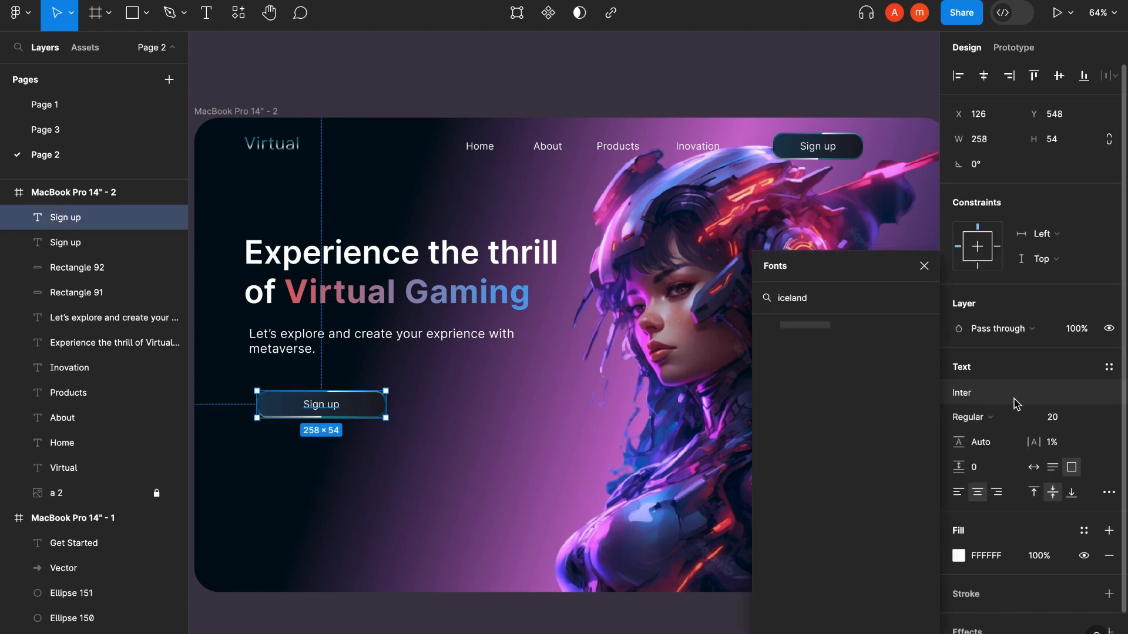
{"action": "scroll", "coordinate": [1020, 437], "scroll_direction": "down", "scroll_amount": 2}
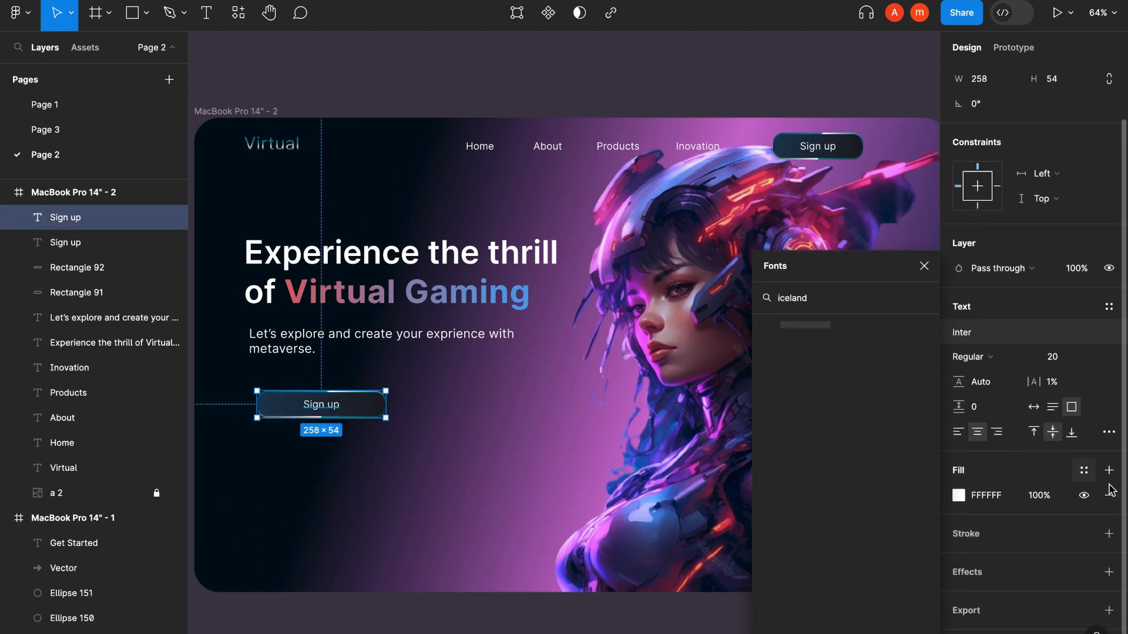
{"action": "left_click", "coordinate": [921, 266]}
{"action": "left_click", "coordinate": [570, 410]}
Add a text box reading "50K+ Players" below the second Sign up button
{"action": "scroll", "coordinate": [570, 410], "scroll_direction": "left", "scroll_amount": 1}
{"action": "key", "text": "t"}
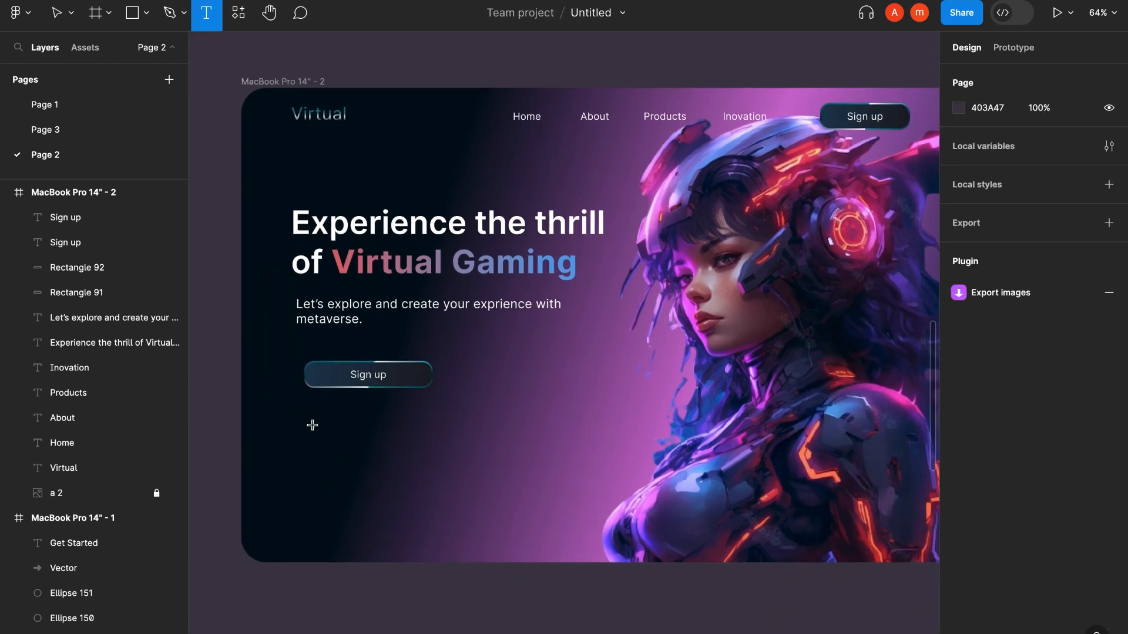
{"action": "left_click_drag", "start_coordinate": [306, 424], "coordinate": [376, 469]}
{"action": "type", "text": "50K+ Players"}
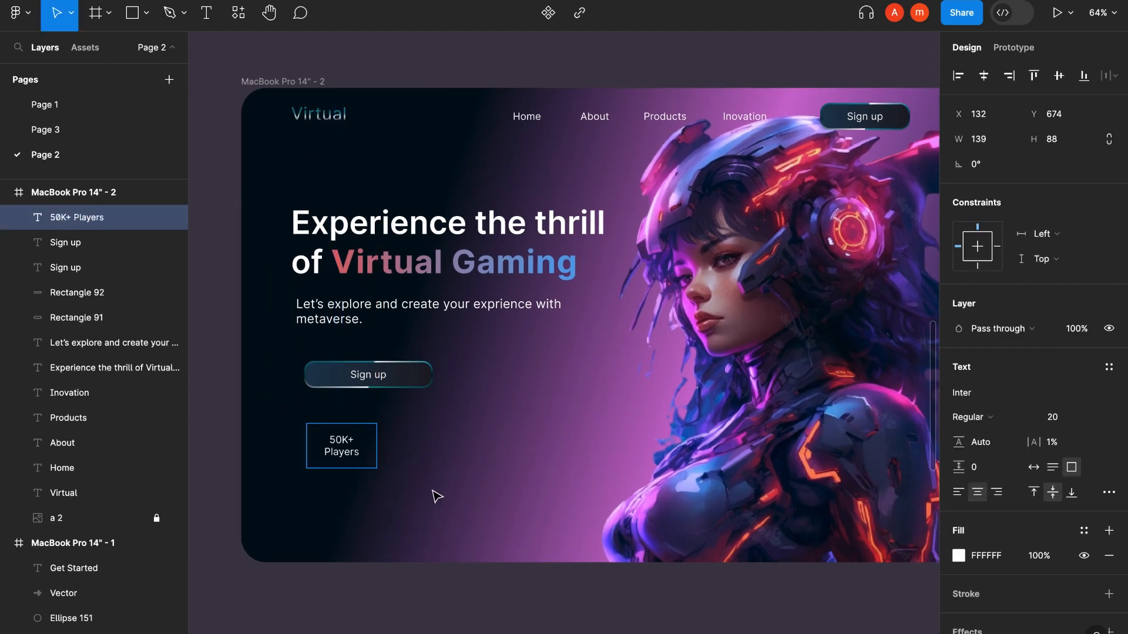
{"action": "key", "text": "Escape"}
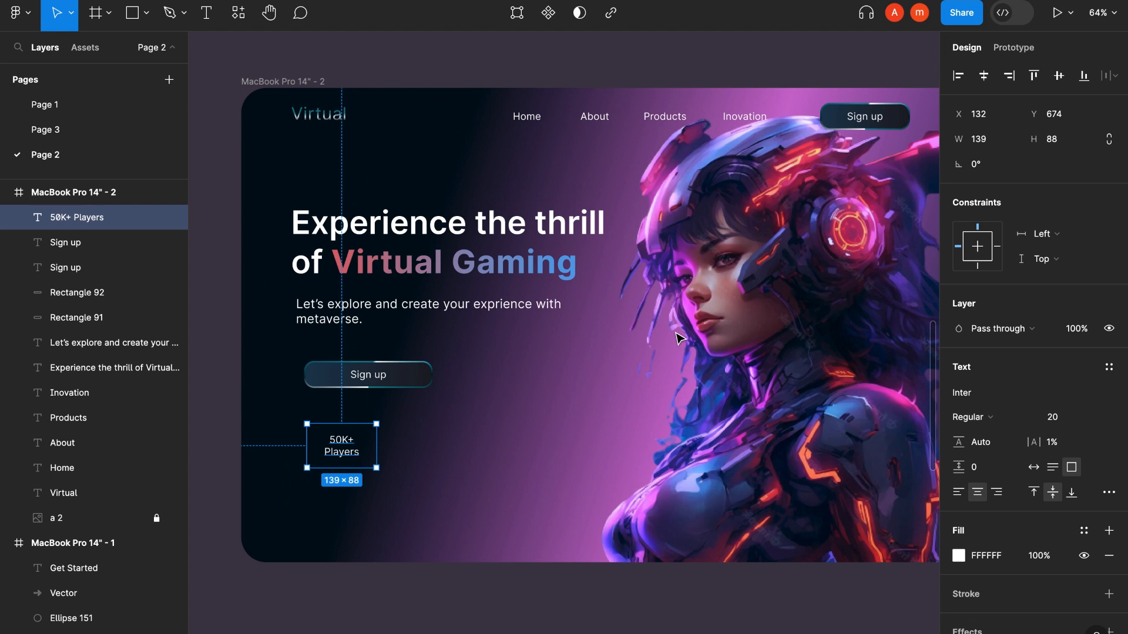
Place the 50K+ Players text at X 120, Y 662 and size its box 103 × 54
{"action": "left_click", "coordinate": [980, 114]}
{"action": "type", "text": "120"}
{"action": "key", "text": "Tab"}
{"action": "type", "text": "662"}
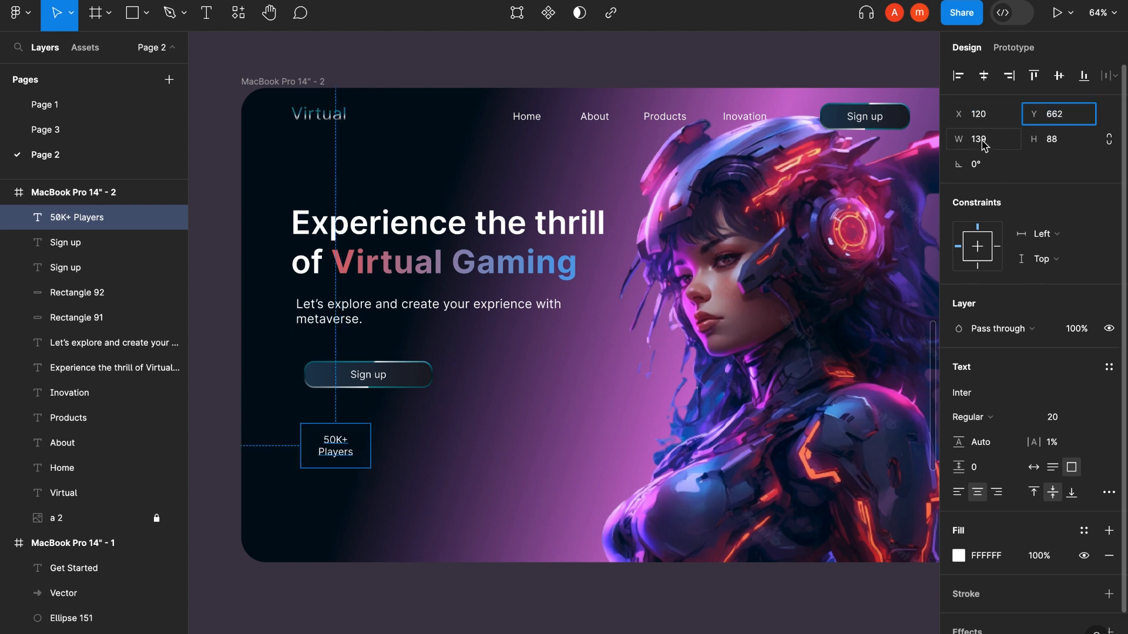
{"action": "left_click", "coordinate": [985, 140]}
{"action": "type", "text": "103"}
{"action": "key", "text": "Tab"}
{"action": "type", "text": "54"}
{"action": "key", "text": "Return"}
Set the 50K+ Players text to font size 30 with 0% letter spacing
{"action": "scroll", "coordinate": [1027, 276], "scroll_direction": "down", "scroll_amount": 2}
{"action": "left_click", "coordinate": [1057, 357]}
{"action": "type", "text": "30"}
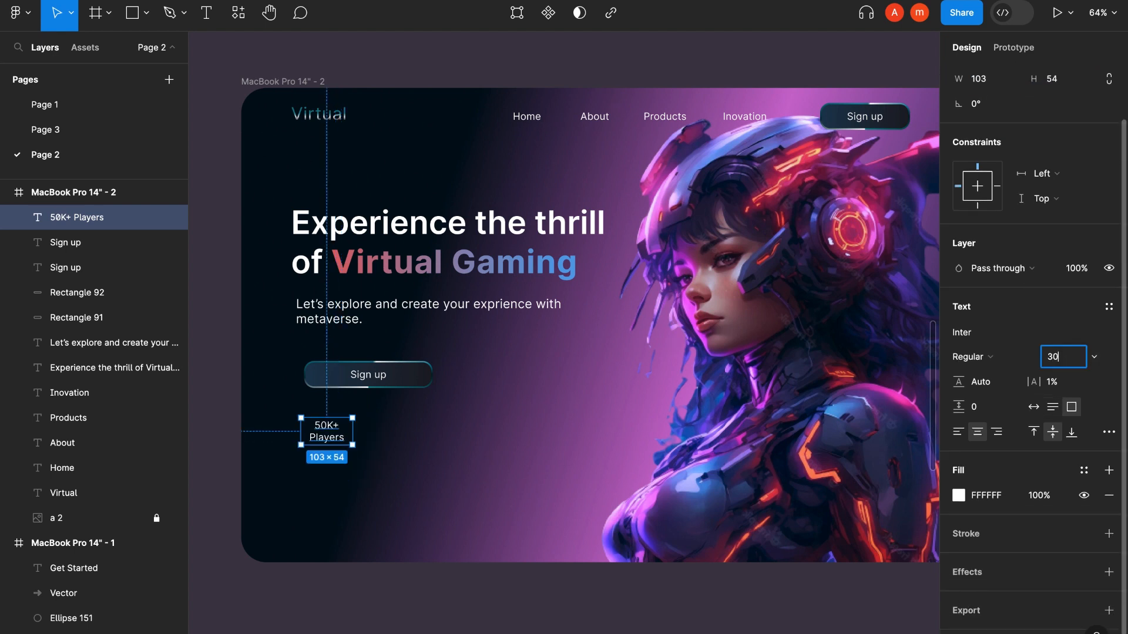
{"action": "left_click", "coordinate": [1055, 384]}
{"action": "type", "text": "0"}
{"action": "left_click", "coordinate": [484, 442]}
Duplicate the 50K+ Players text to its right, placing the copy at X 297 with a width of 131
{"action": "left_click", "coordinate": [336, 442]}
{"action": "left_click_drag", "start_coordinate": [337, 442], "coordinate": [426, 443]}
{"action": "left_click", "coordinate": [979, 114]}
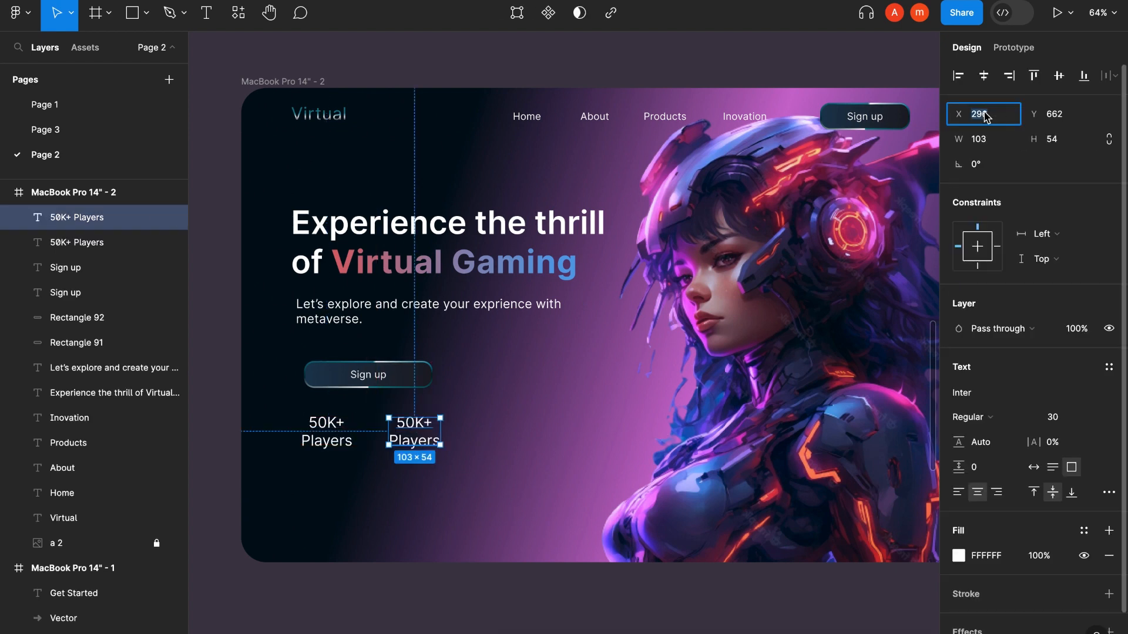
{"action": "type", "text": "297"}
{"action": "key", "text": "Tab"}
{"action": "type", "text": "131"}
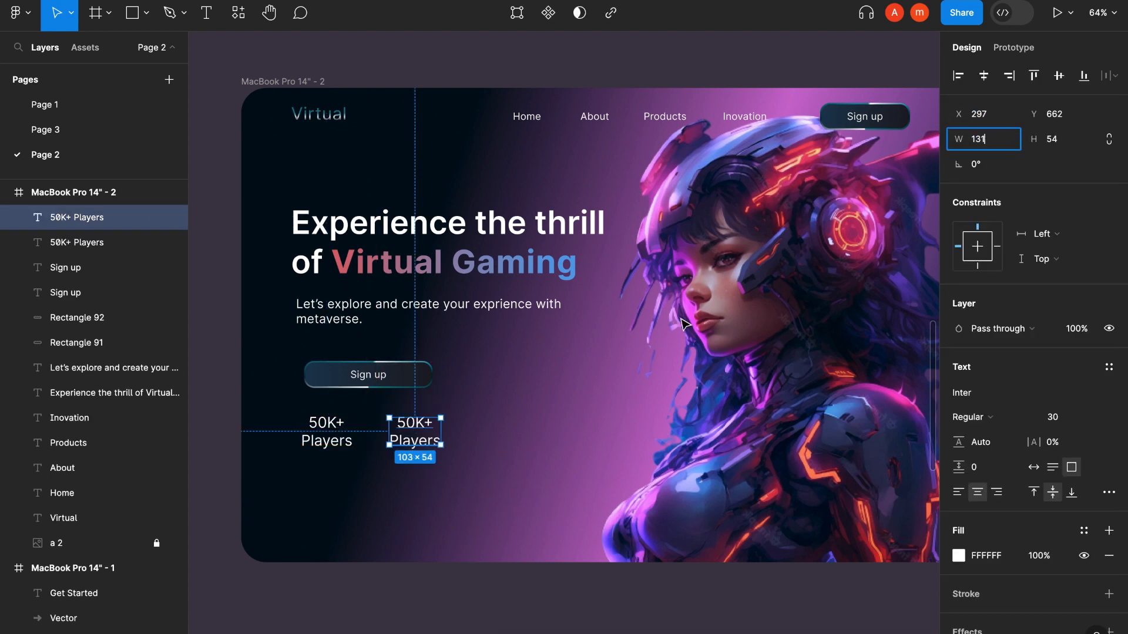
{"action": "left_click", "coordinate": [492, 449]}
Change the copied text to "50K+ Characters" and widen its box so that Characters fits on one line
{"action": "double_click", "coordinate": [422, 431]}
{"action": "key", "text": "Right"}
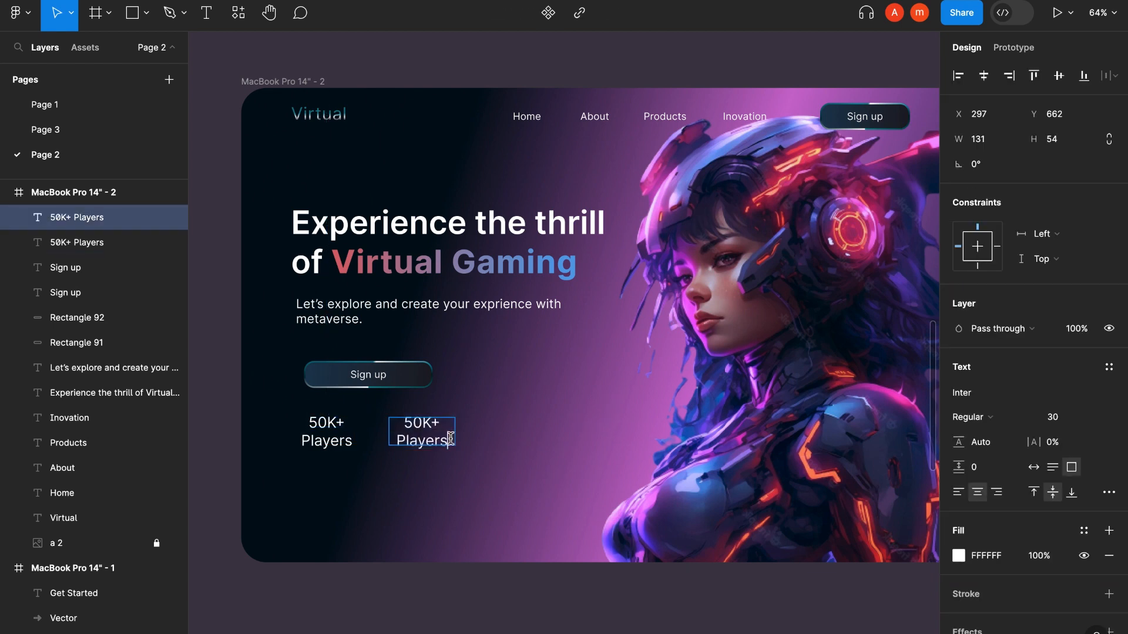
{"action": "key", "text": "BackSpace"}
{"action": "key", "text": "BackSpace"}
{"action": "key", "text": "BackSpace"}
{"action": "key", "text": "BackSpace"}
{"action": "key", "text": "BackSpace"}
{"action": "key", "text": "BackSpace"}
{"action": "key", "text": "BackSpace"}
{"action": "key", "text": "BackSpace"}
{"action": "type", "text": "Characters"}
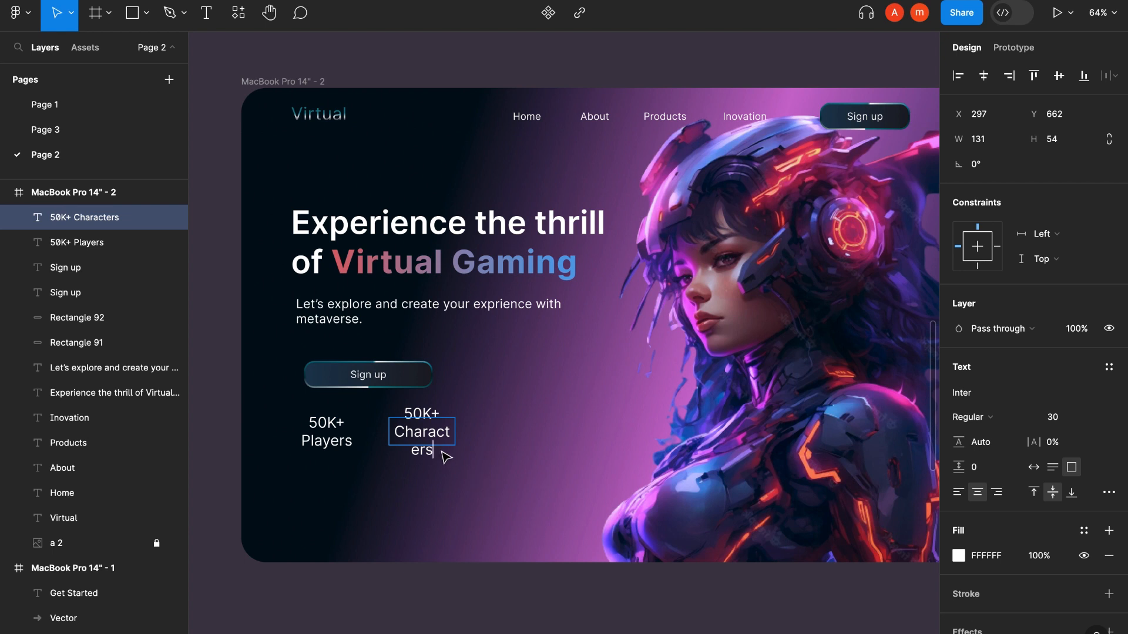
{"action": "key", "text": "Escape"}
{"action": "left_click_drag", "start_coordinate": [456, 436], "coordinate": [469, 435]}
{"action": "left_click", "coordinate": [517, 440]}
Draw a closed hexagon about 150 × 185 with the Pen tool between the 50K+ Characters text and the cyborg woman
{"action": "scroll", "coordinate": [445, 501], "scroll_direction": "left", "scroll_amount": 1}
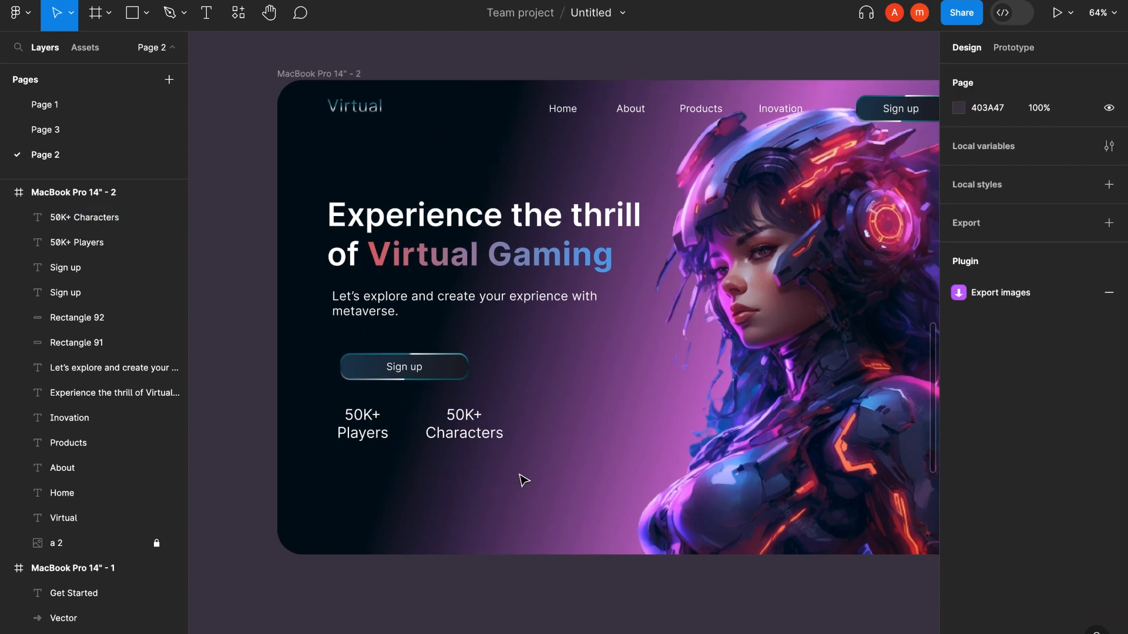
{"action": "key", "text": "p"}
{"action": "left_click", "coordinate": [628, 390]}
{"action": "left_click", "coordinate": [587, 416]}
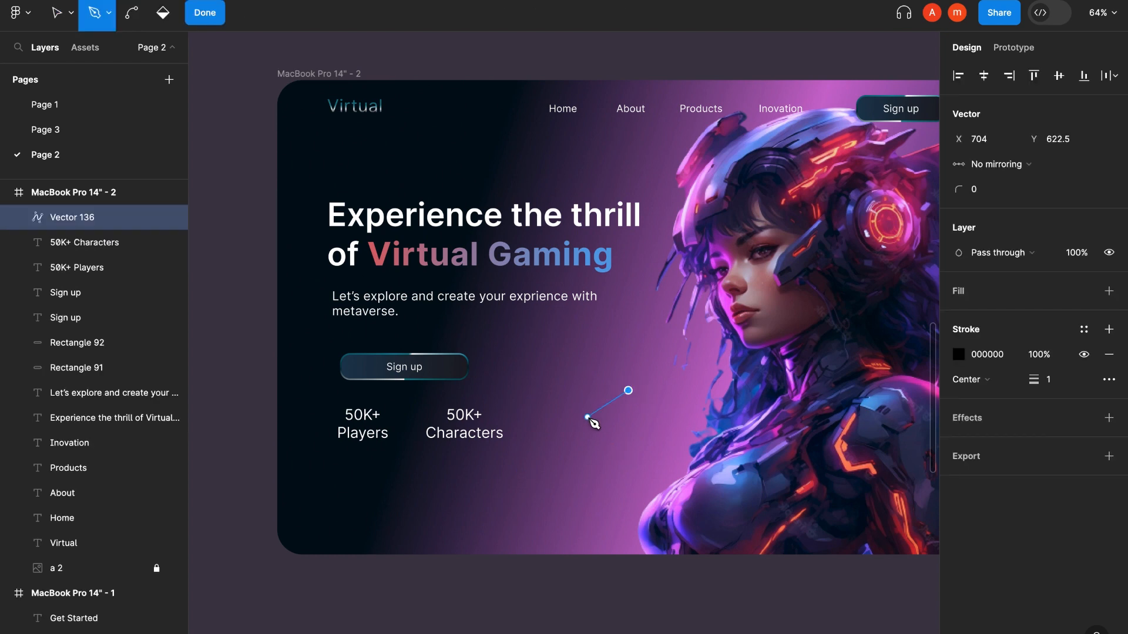
{"action": "left_click", "coordinate": [587, 462]}
{"action": "left_click", "coordinate": [628, 483]}
{"action": "left_click", "coordinate": [662, 462]}
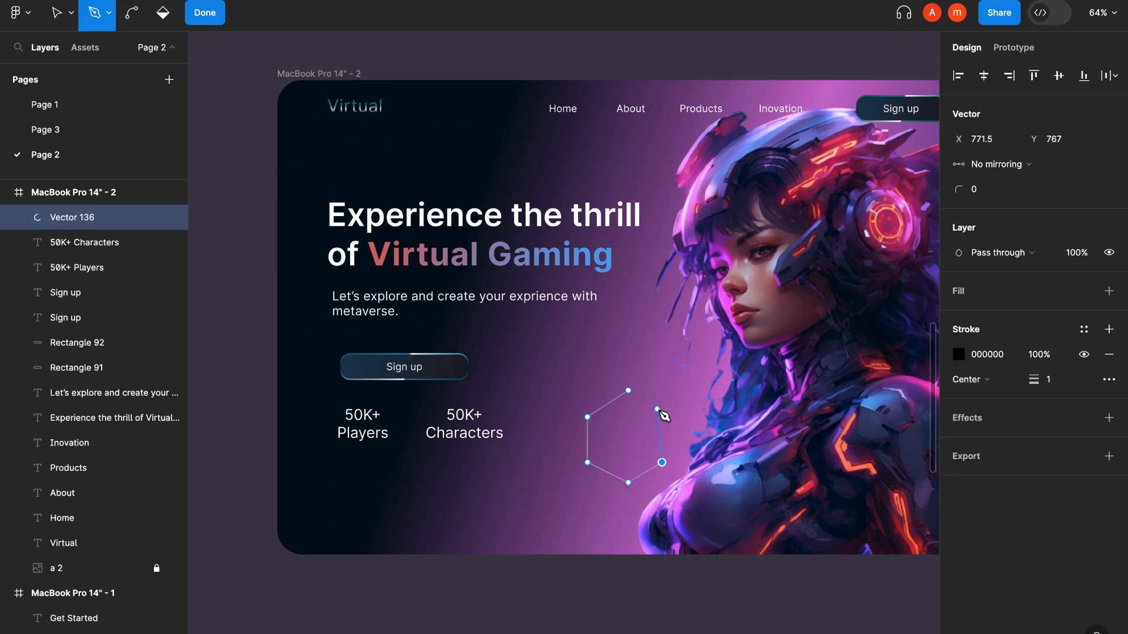
{"action": "left_click", "coordinate": [662, 417]}
{"action": "left_click", "coordinate": [627, 390]}
Set the hexagon's stroke width to 5 and nudge its two right corner points and bottom point outward to even the shape
{"action": "left_click", "coordinate": [1048, 455]}
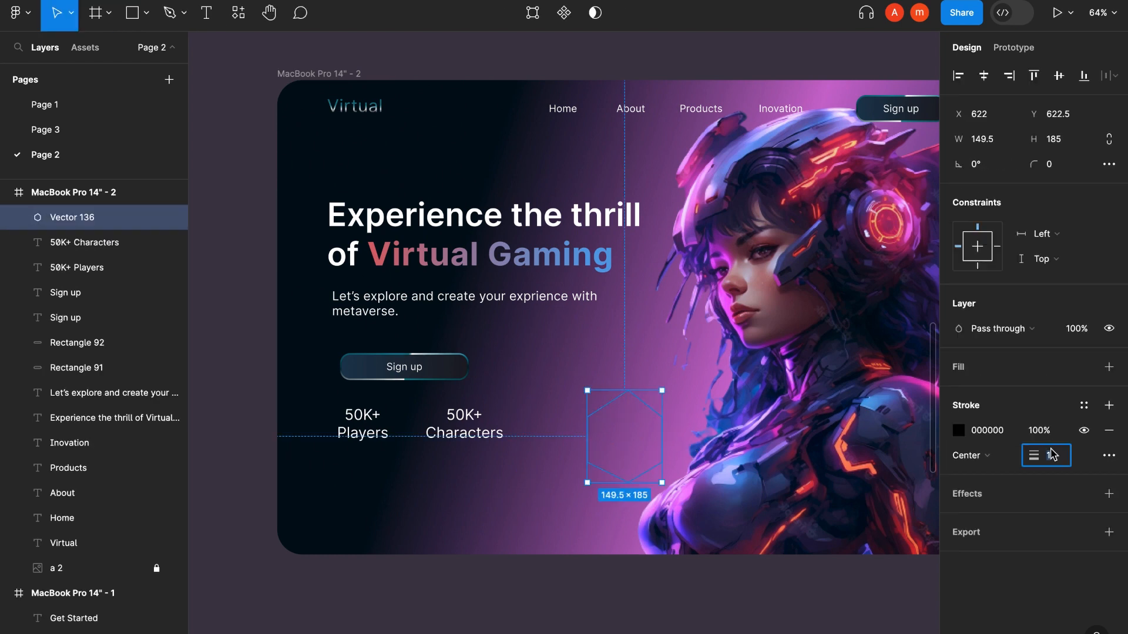
{"action": "type", "text": "5"}
{"action": "double_click", "coordinate": [645, 403]}
{"action": "scroll", "coordinate": [637, 393], "scroll_direction": "up", "scroll_amount": 3}
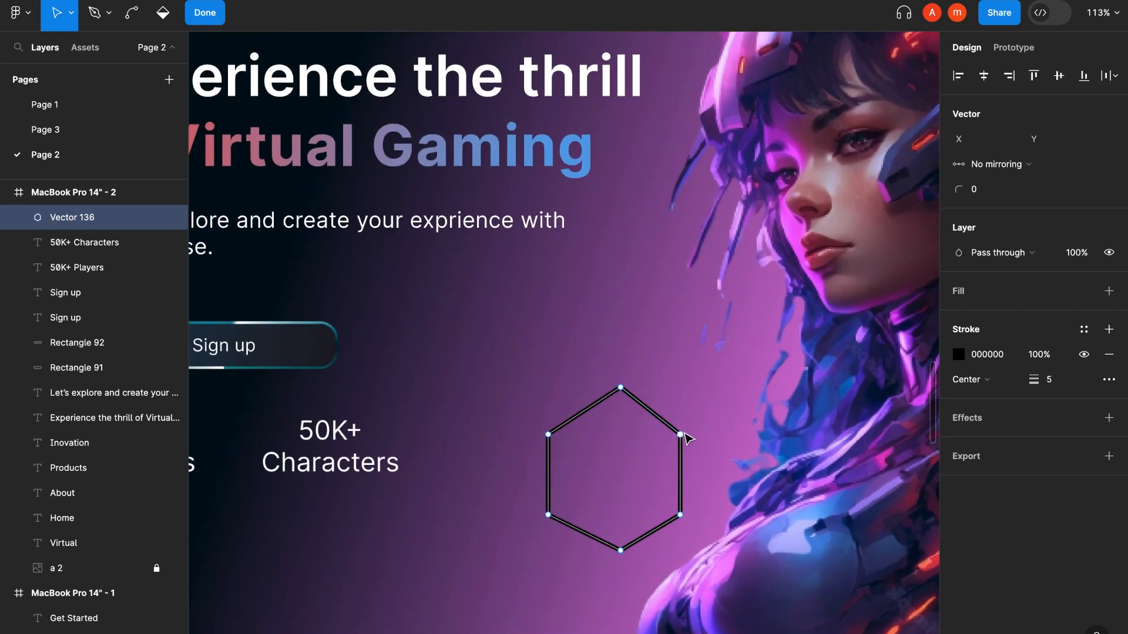
{"action": "left_click_drag", "start_coordinate": [680, 435], "coordinate": [689, 439]}
{"action": "left_click_drag", "start_coordinate": [680, 515], "coordinate": [689, 514]}
{"action": "left_click_drag", "start_coordinate": [620, 551], "coordinate": [620, 558]}
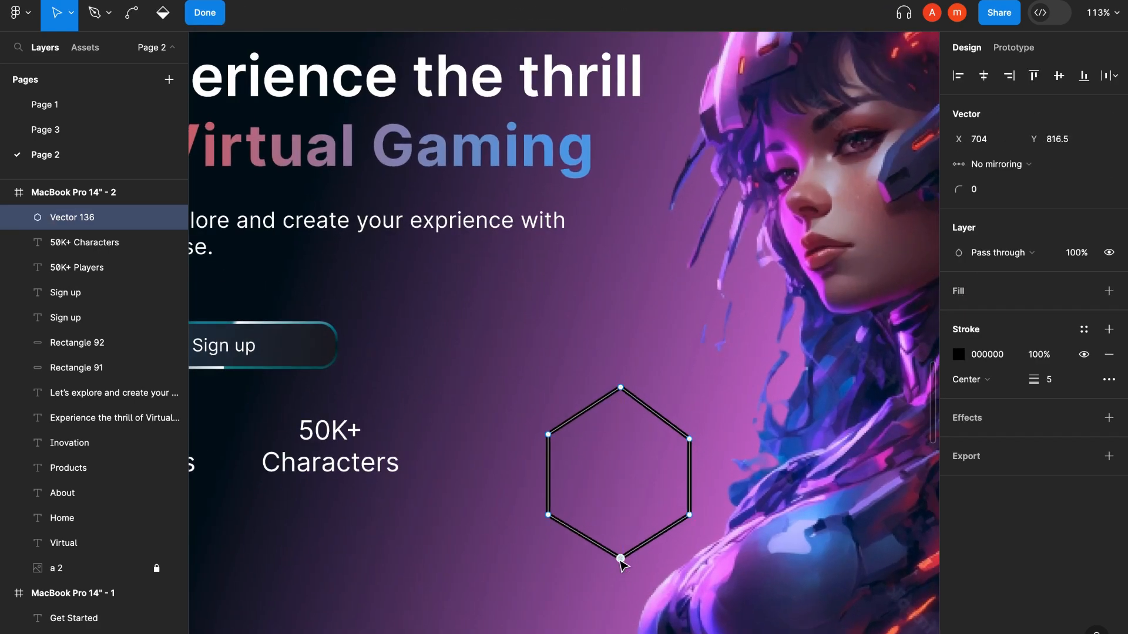
Finish editing the hexagon's points and scale the shape down proportionally to 103 × 125
{"action": "double_click", "coordinate": [681, 373]}
{"action": "left_click", "coordinate": [689, 470]}
{"action": "left_click_drag", "start_coordinate": [689, 558], "coordinate": [655, 516]}
{"action": "scroll", "coordinate": [672, 428], "scroll_direction": "down", "scroll_amount": 1}
{"action": "scroll", "coordinate": [672, 428], "scroll_direction": "up", "scroll_amount": 3}
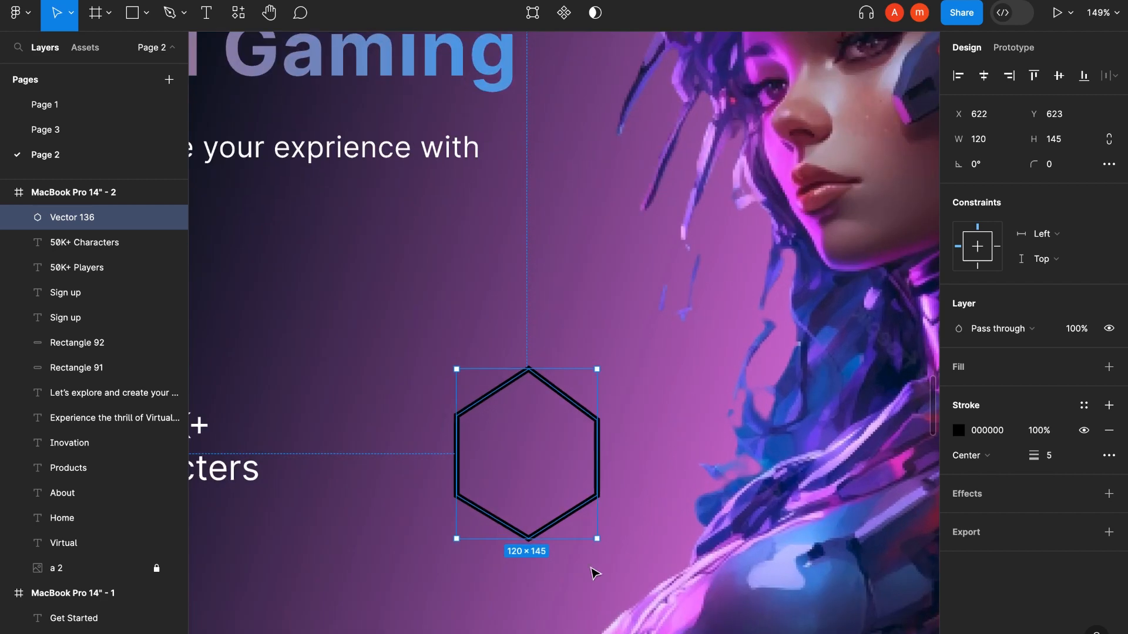
{"action": "left_click_drag", "start_coordinate": [597, 538], "coordinate": [577, 514]}
Duplicate the hexagon below and to its left, and scale the copy down proportionally
{"action": "left_click_drag", "start_coordinate": [522, 447], "coordinate": [462, 590]}
{"action": "scroll", "coordinate": [462, 590], "scroll_direction": "down", "scroll_amount": 2}
{"action": "scroll", "coordinate": [463, 589], "scroll_direction": "left", "scroll_amount": 2}
{"action": "left_click_drag", "start_coordinate": [555, 507], "coordinate": [522, 510]}
{"action": "left_click_drag", "start_coordinate": [608, 559], "coordinate": [573, 517]}
{"action": "left_click_drag", "start_coordinate": [517, 464], "coordinate": [550, 469]}
Add a D9D9D9 fill to both the large and the small hexagon
{"action": "left_click", "coordinate": [642, 270]}
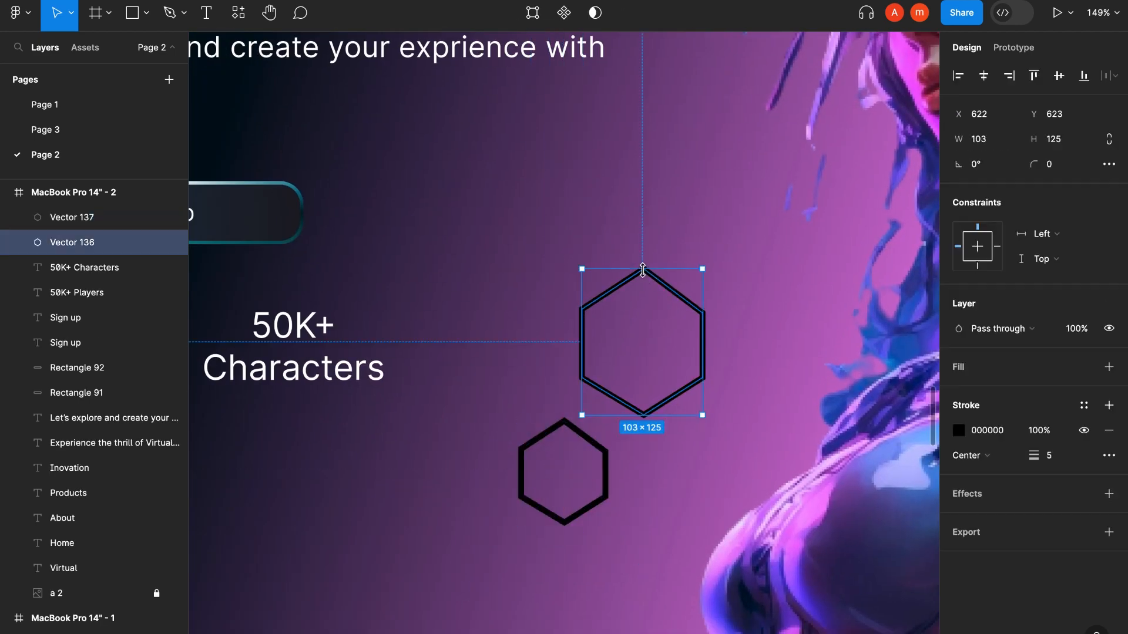
{"action": "left_click", "coordinate": [1115, 367]}
{"action": "left_click", "coordinate": [519, 464]}
{"action": "left_click", "coordinate": [1109, 367]}
Change the large hexagon's stroke from a solid colour to an angular gradient
{"action": "left_click", "coordinate": [642, 341]}
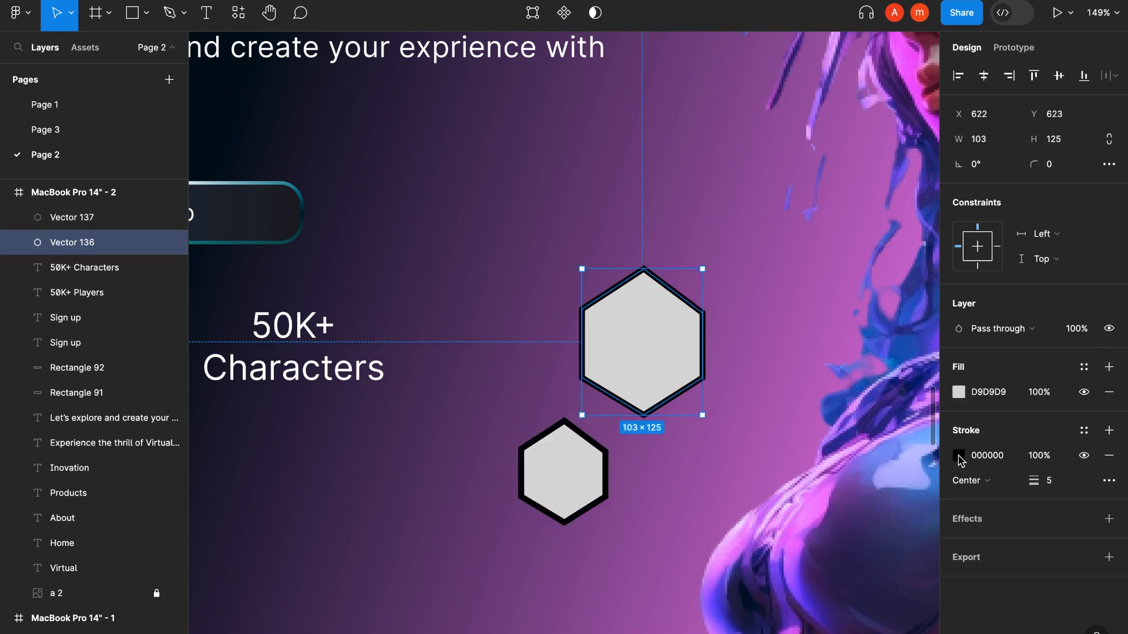
{"action": "left_click", "coordinate": [959, 455]}
{"action": "left_click", "coordinate": [793, 251]}
{"action": "left_click", "coordinate": [781, 197]}
{"action": "left_click", "coordinate": [809, 231]}
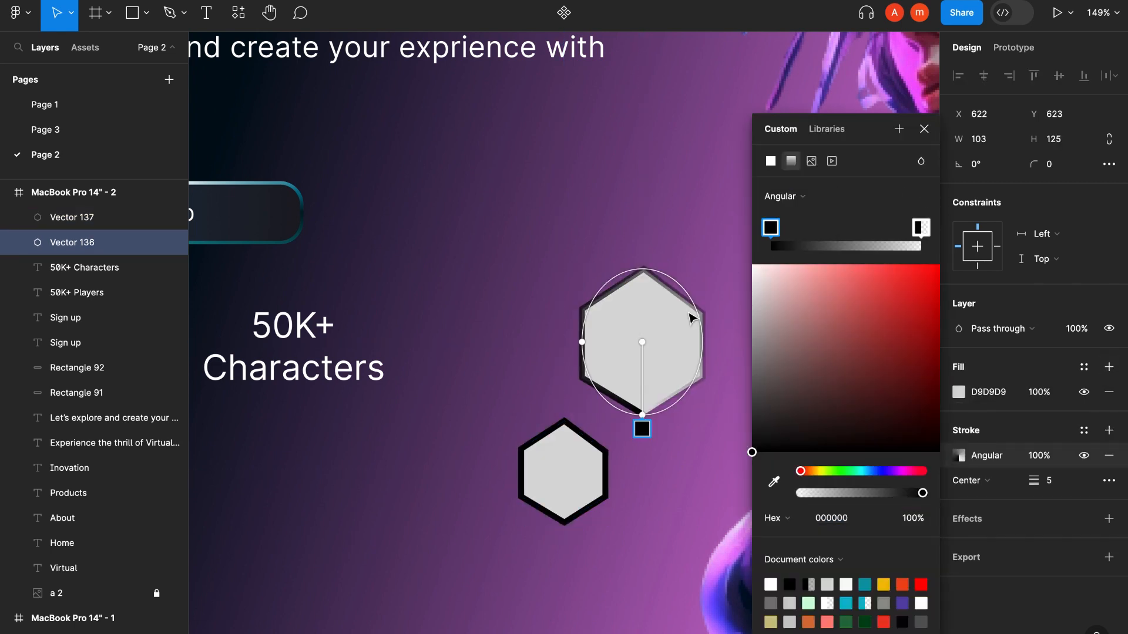
Move the end stop to about a quarter of the large hexagon's stroke gradient and add further stops around the outline
{"action": "left_click_drag", "start_coordinate": [921, 227], "coordinate": [813, 227]}
{"action": "left_click_drag", "start_coordinate": [570, 333], "coordinate": [569, 350]}
{"action": "left_click", "coordinate": [606, 283]}
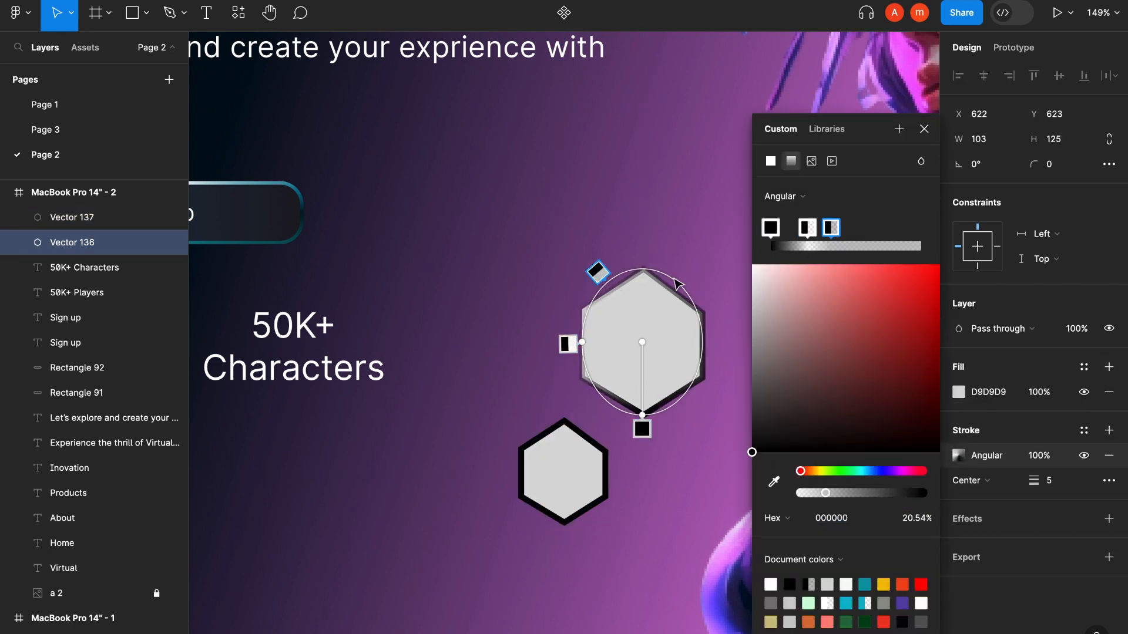
{"action": "left_click", "coordinate": [678, 282]}
{"action": "left_click", "coordinate": [691, 407]}
{"action": "left_click", "coordinate": [585, 399]}
Colour the first stroke gradient stop dark teal and the second 011F25, sampling both from the Sign up button's outline
{"action": "left_click", "coordinate": [771, 227]}
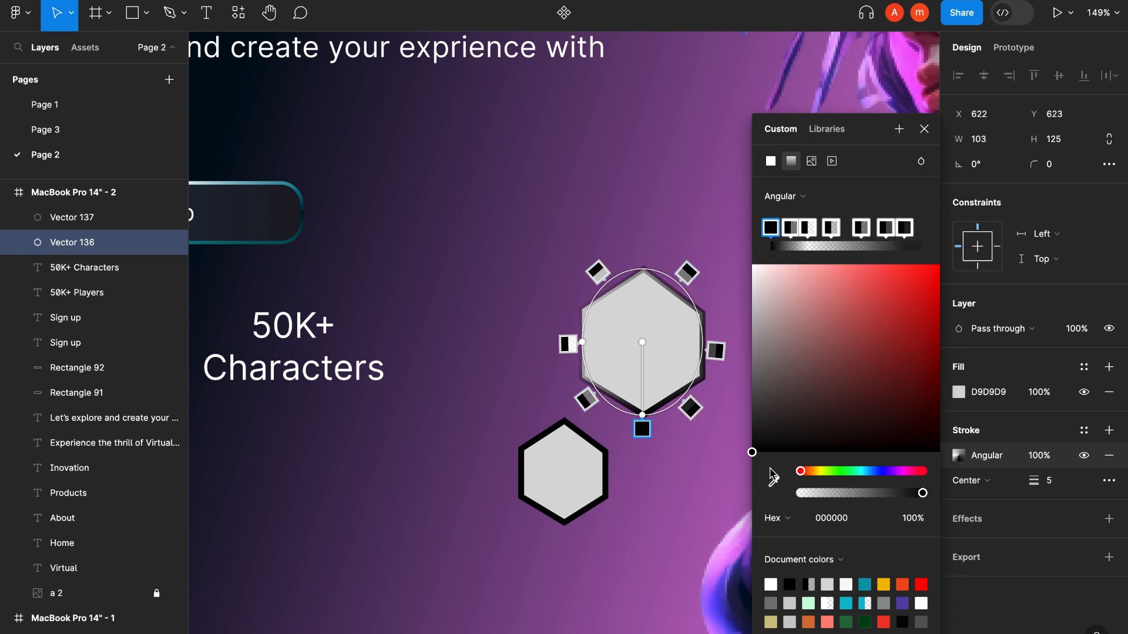
{"action": "key", "text": "i"}
{"action": "left_click", "coordinate": [300, 233]}
{"action": "left_click", "coordinate": [790, 227]}
{"action": "left_click", "coordinate": [774, 482]}
{"action": "left_click", "coordinate": [281, 182]}
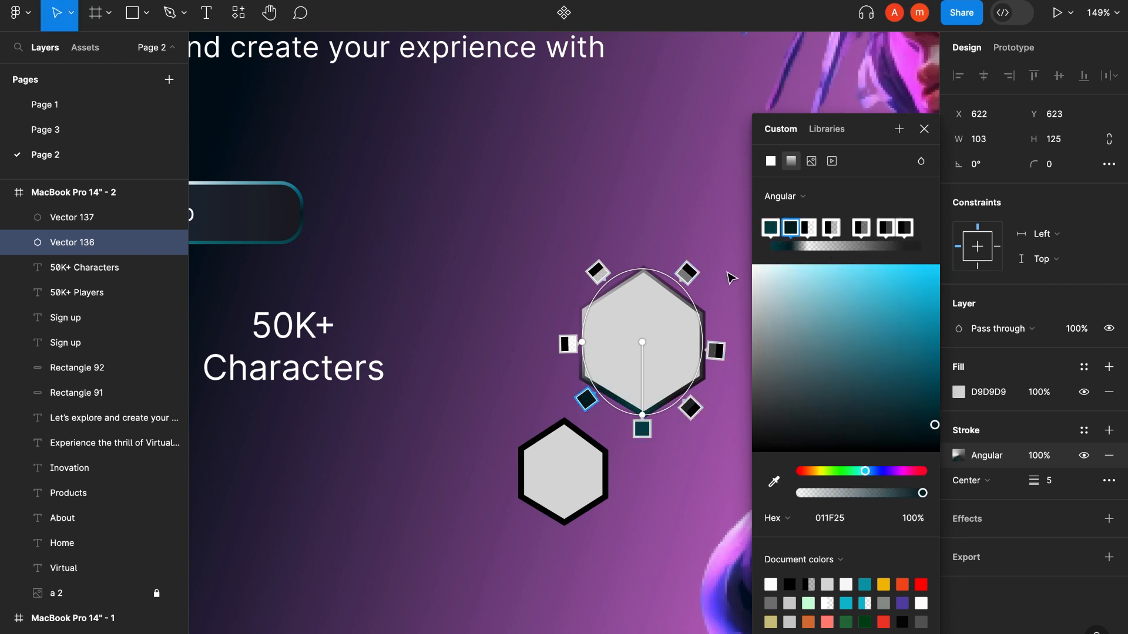
Colour the third gradient stop light blue from the Sign up button's outline and the fourth dark teal from the hexagon's lower edge
{"action": "left_click", "coordinate": [809, 228]}
{"action": "left_click", "coordinate": [774, 482]}
{"action": "left_click", "coordinate": [205, 181]}
{"action": "left_click", "coordinate": [831, 228]}
{"action": "left_click", "coordinate": [774, 482]}
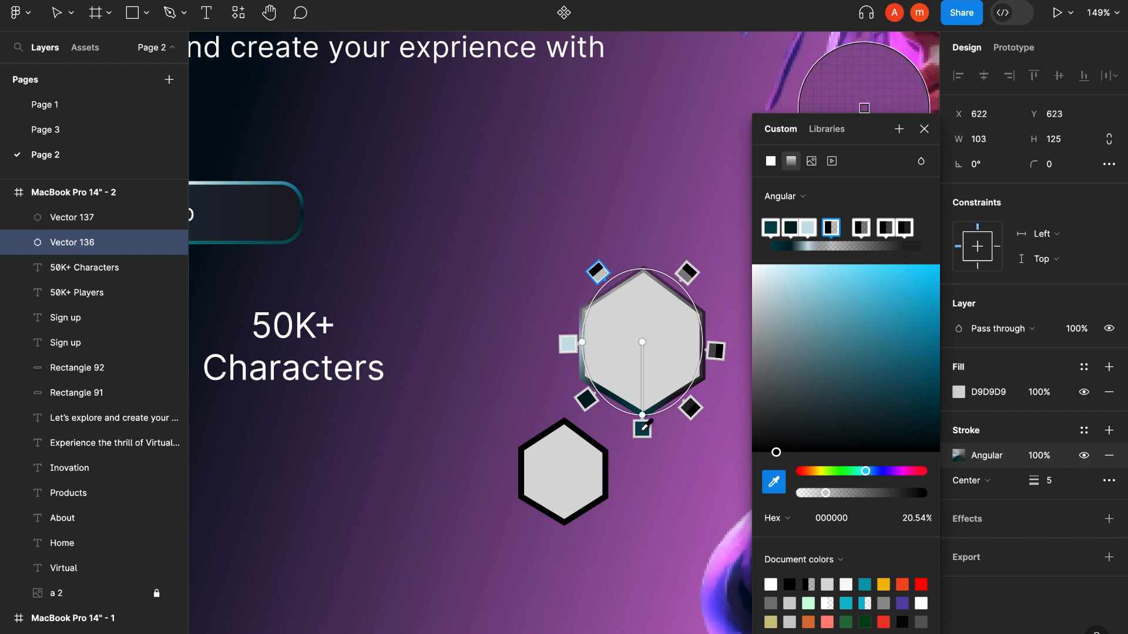
{"action": "left_click", "coordinate": [634, 401]}
Make the fifth gradient stop white and the sixth black at 100% opacity, and move the last stop to the end with a sampled colour
{"action": "left_click", "coordinate": [860, 228]}
{"action": "left_click", "coordinate": [885, 227]}
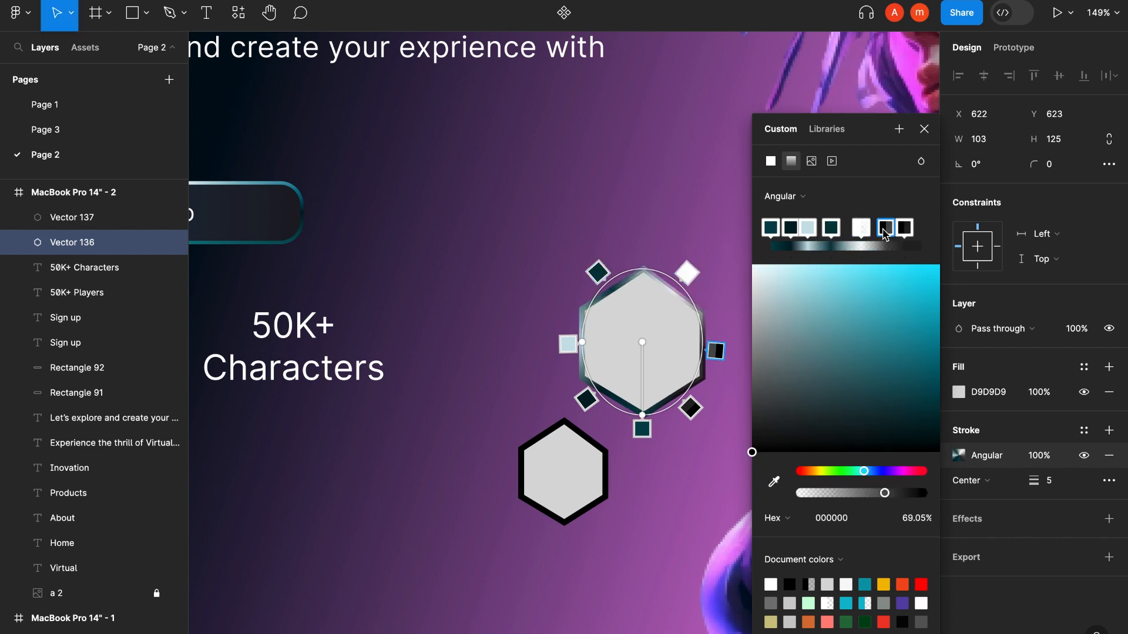
{"action": "left_click_drag", "start_coordinate": [899, 497], "coordinate": [927, 495]}
{"action": "left_click_drag", "start_coordinate": [905, 227], "coordinate": [921, 227]}
{"action": "left_click", "coordinate": [774, 482]}
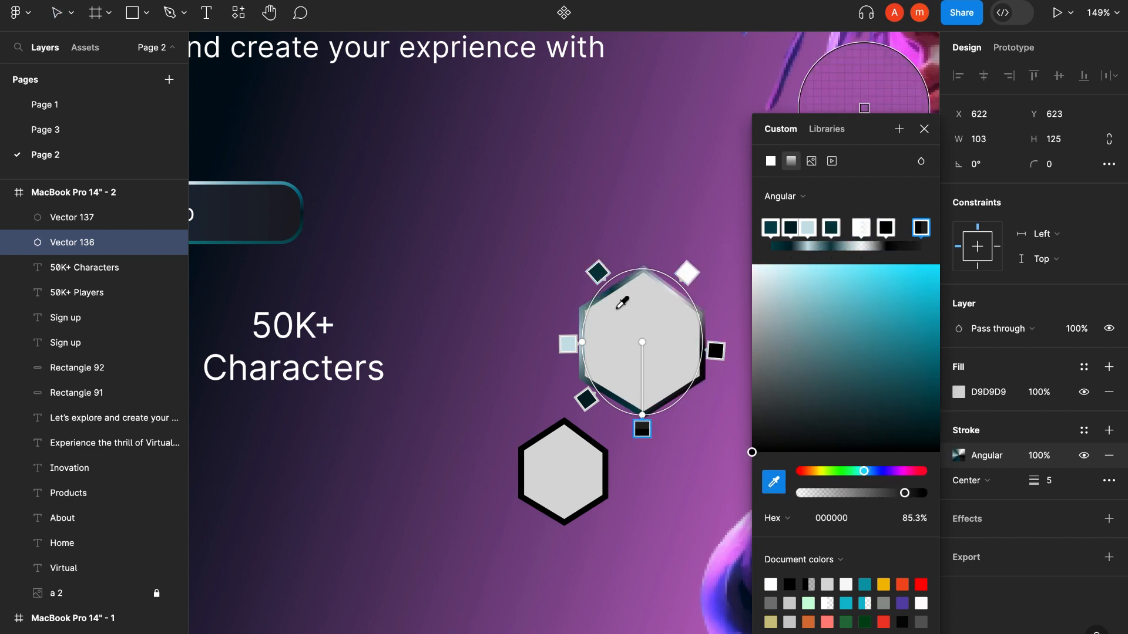
{"action": "left_click", "coordinate": [864, 108]}
{"action": "left_click", "coordinate": [924, 129]}
Replace the small hexagon with a scaled-down duplicate of the gradient-outlined large hexagon
{"action": "left_click", "coordinate": [611, 409]}
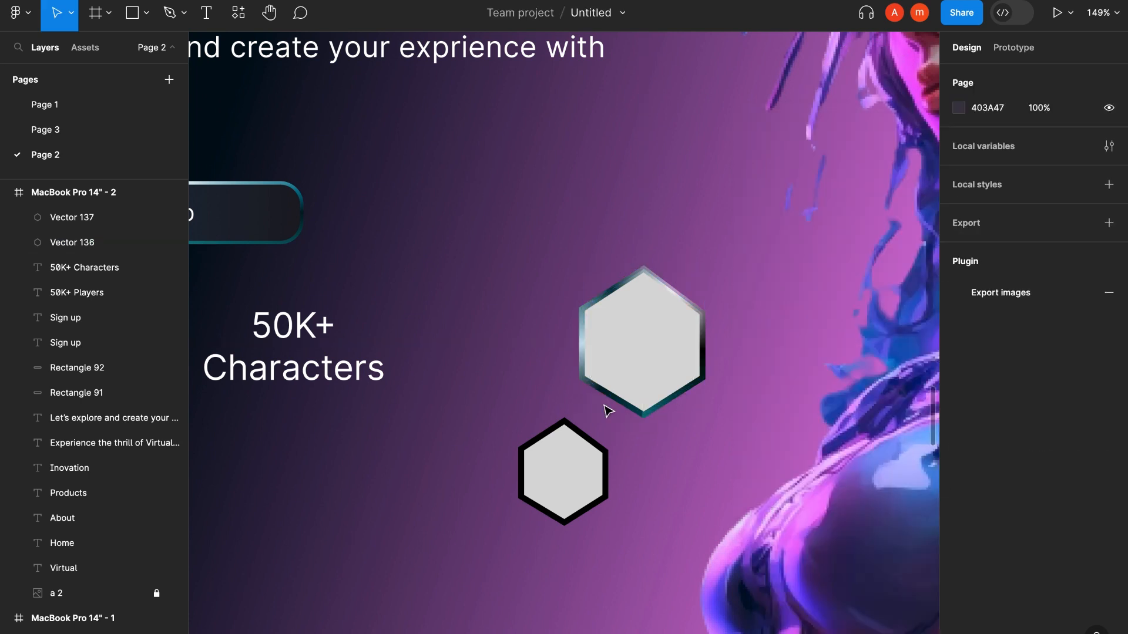
{"action": "left_click", "coordinate": [578, 452]}
{"action": "key", "text": "Delete"}
{"action": "left_click", "coordinate": [669, 392]}
{"action": "left_click_drag", "start_coordinate": [673, 409], "coordinate": [569, 494]}
{"action": "left_click_drag", "start_coordinate": [522, 457], "coordinate": [553, 468]}
{"action": "left_click", "coordinate": [876, 352]}
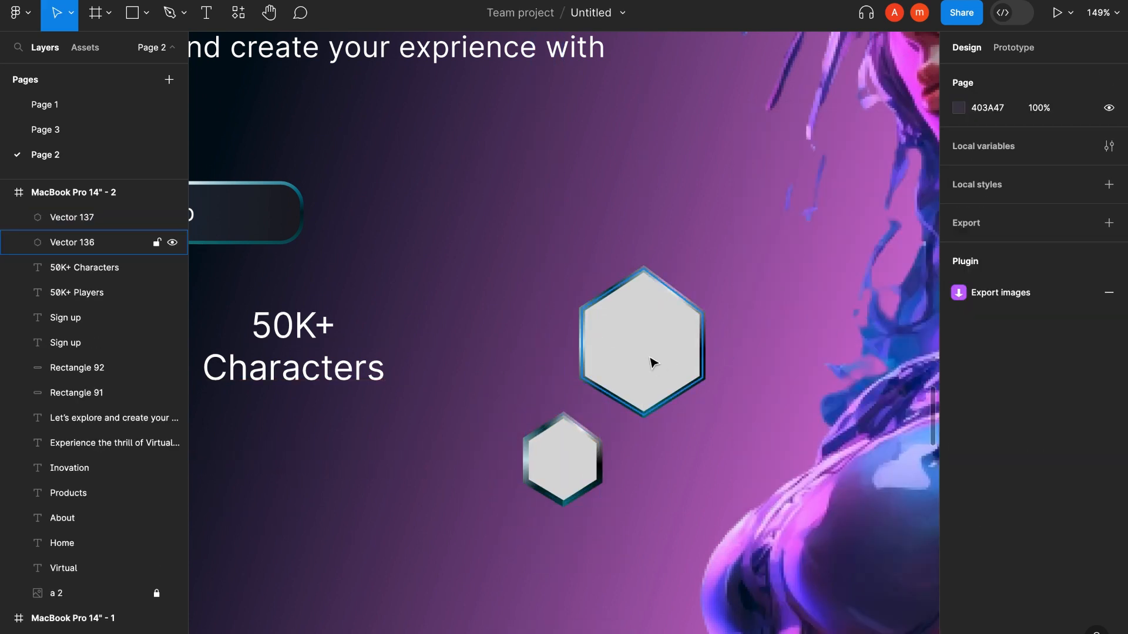
Draw a nearly vertical line about 453 long between the frame's left edge and the heading, with stroke width 6
{"action": "scroll", "coordinate": [524, 279], "scroll_direction": "down", "scroll_amount": 5}
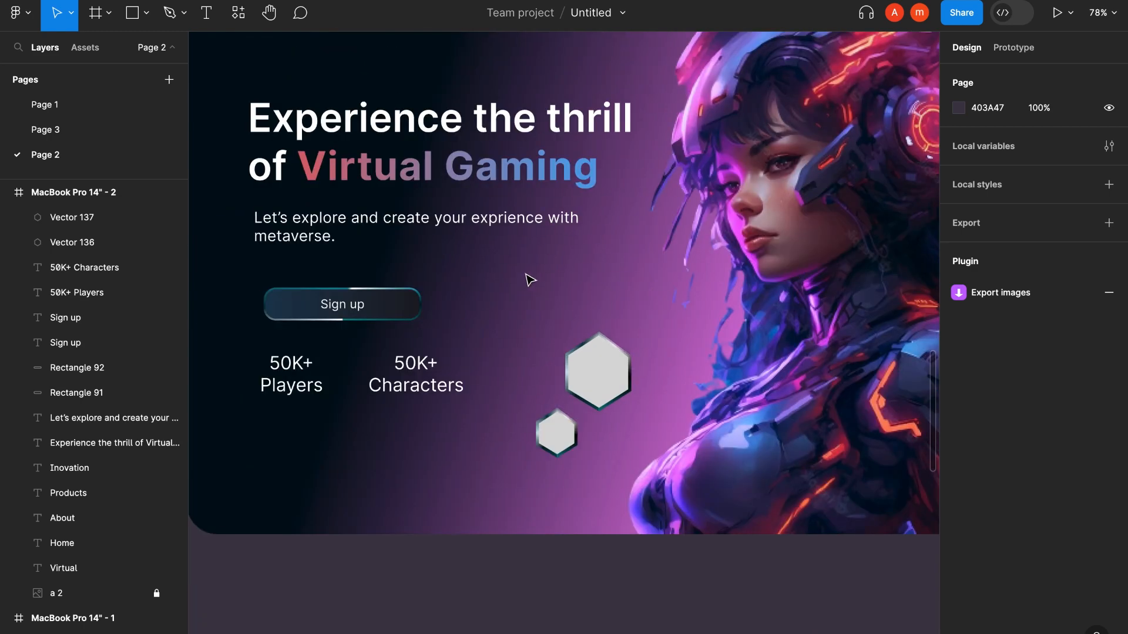
{"action": "scroll", "coordinate": [525, 274], "scroll_direction": "down", "scroll_amount": 2}
{"action": "scroll", "coordinate": [525, 274], "scroll_direction": "up", "scroll_amount": 1}
{"action": "scroll", "coordinate": [528, 275], "scroll_direction": "right", "scroll_amount": 1}
{"action": "key", "text": "l"}
{"action": "scroll", "coordinate": [526, 274], "scroll_direction": "left", "scroll_amount": 1}
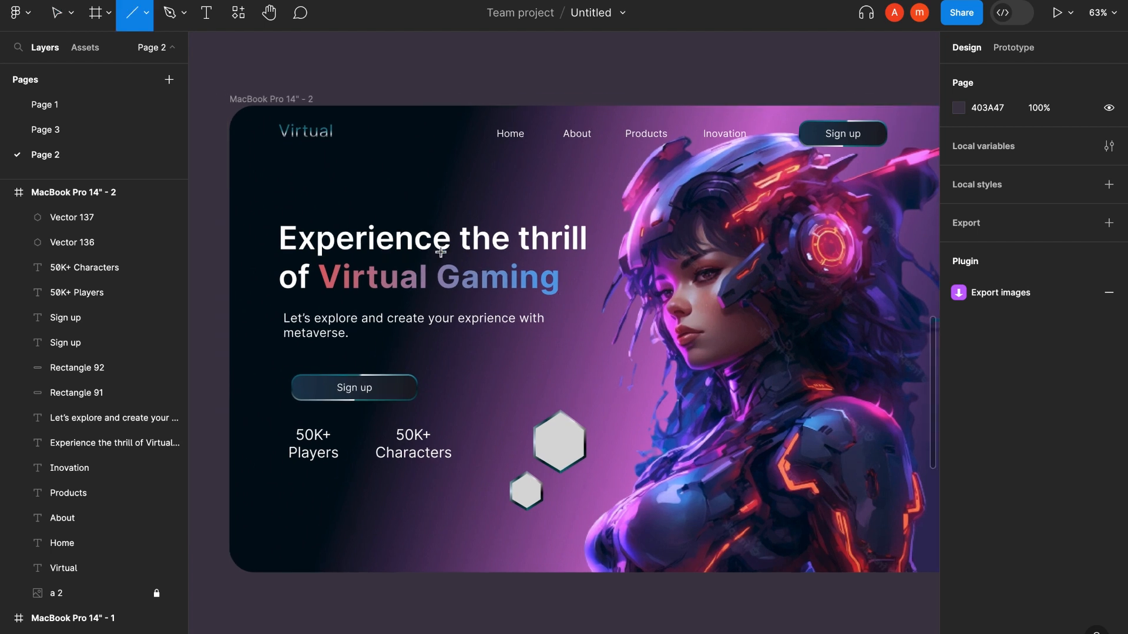
{"action": "left_click_drag", "start_coordinate": [251, 263], "coordinate": [248, 487]}
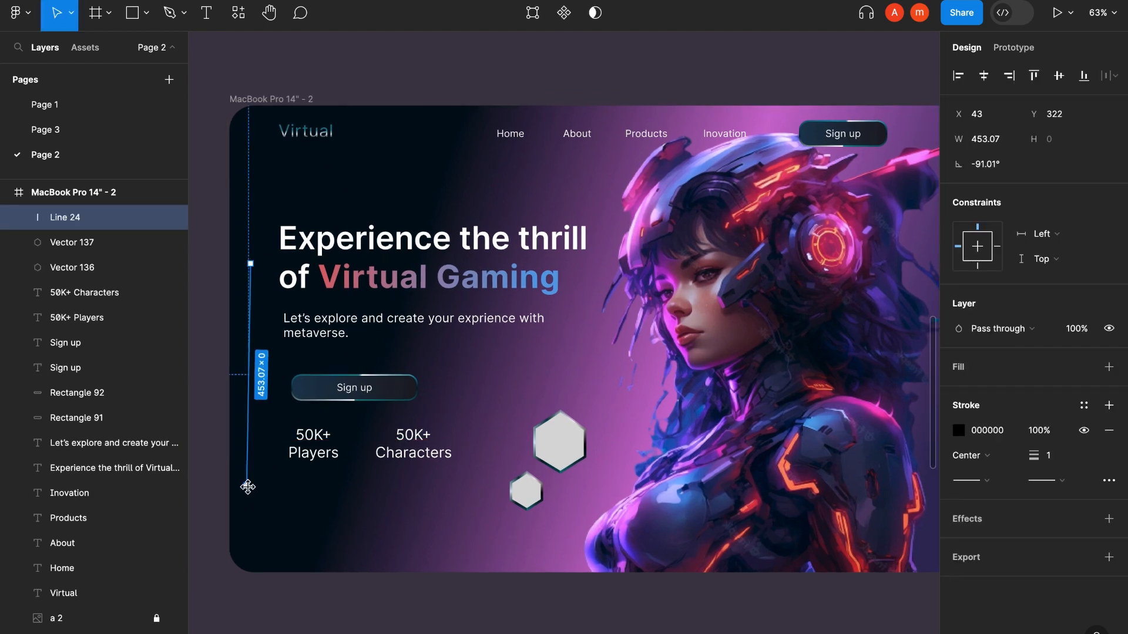
{"action": "left_click", "coordinate": [1054, 457]}
{"action": "type", "text": "6"}
Give the line a linear gradient stroke with B763BD as the first stop and white FFFFFF at 0% opacity as the last
{"action": "left_click", "coordinate": [958, 430]}
{"action": "left_click", "coordinate": [791, 161]}
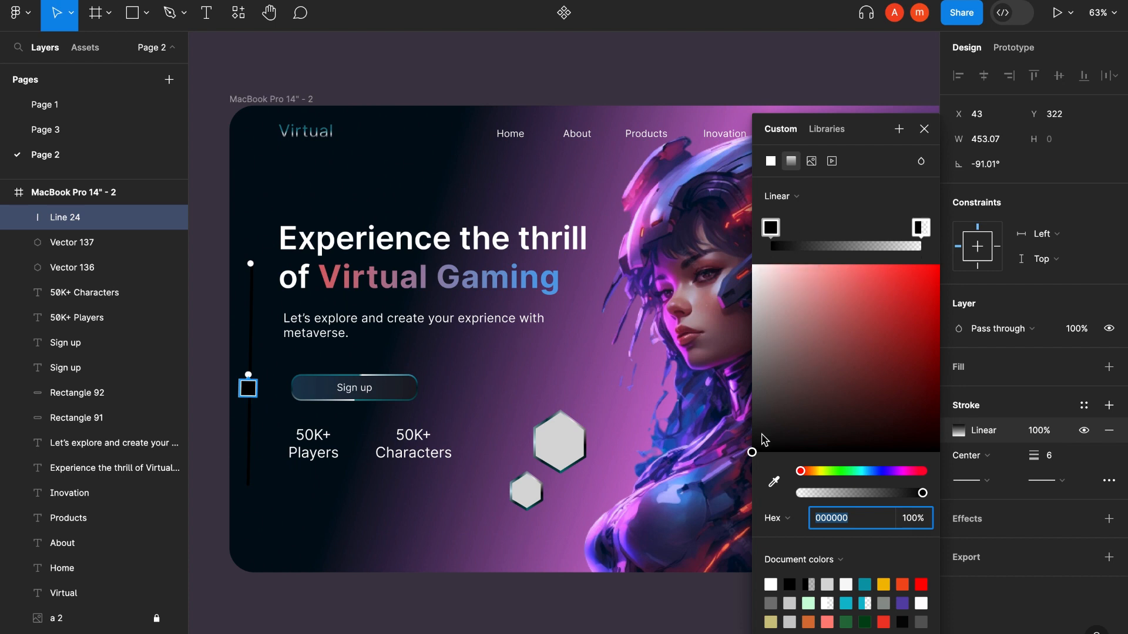
{"action": "type", "text": "B763BD"}
{"action": "key", "text": "Return"}
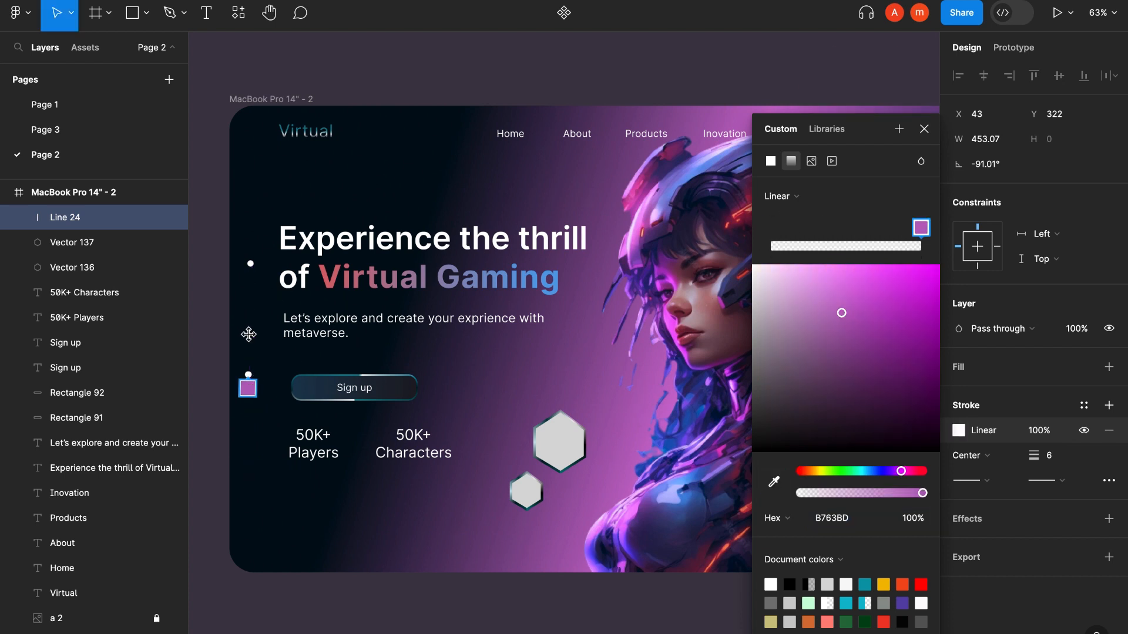
{"action": "left_click", "coordinate": [921, 227]}
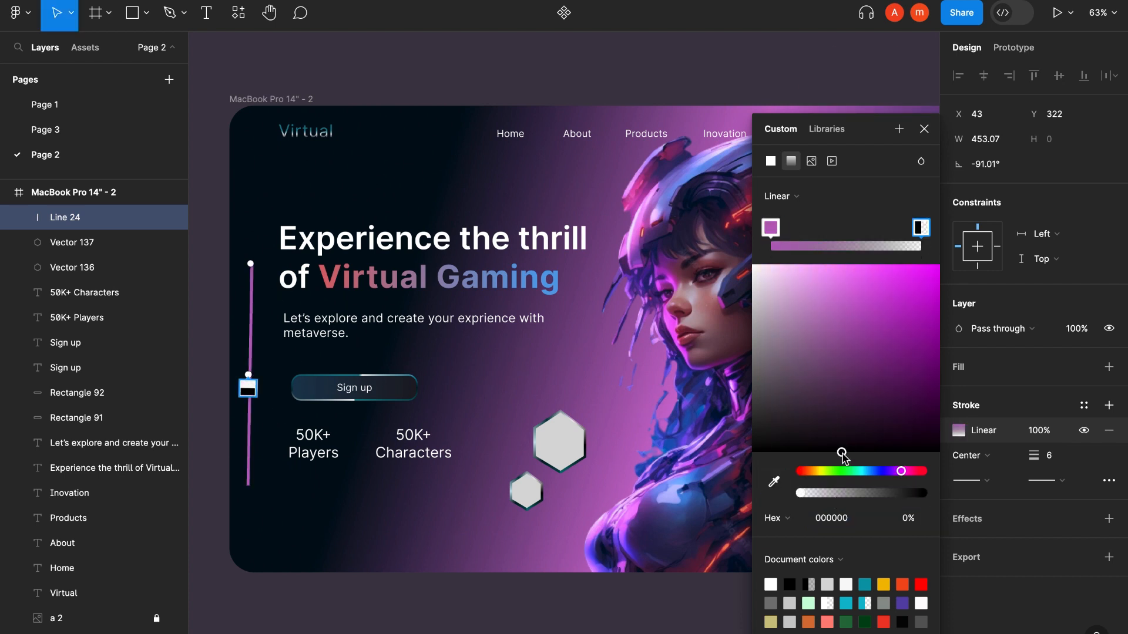
{"action": "left_click_drag", "start_coordinate": [842, 452], "coordinate": [754, 266]}
Add a middle gradient stop coloured 1D2532 from the Sign up button, and stretch the gradient along the whole line
{"action": "left_click", "coordinate": [847, 246]}
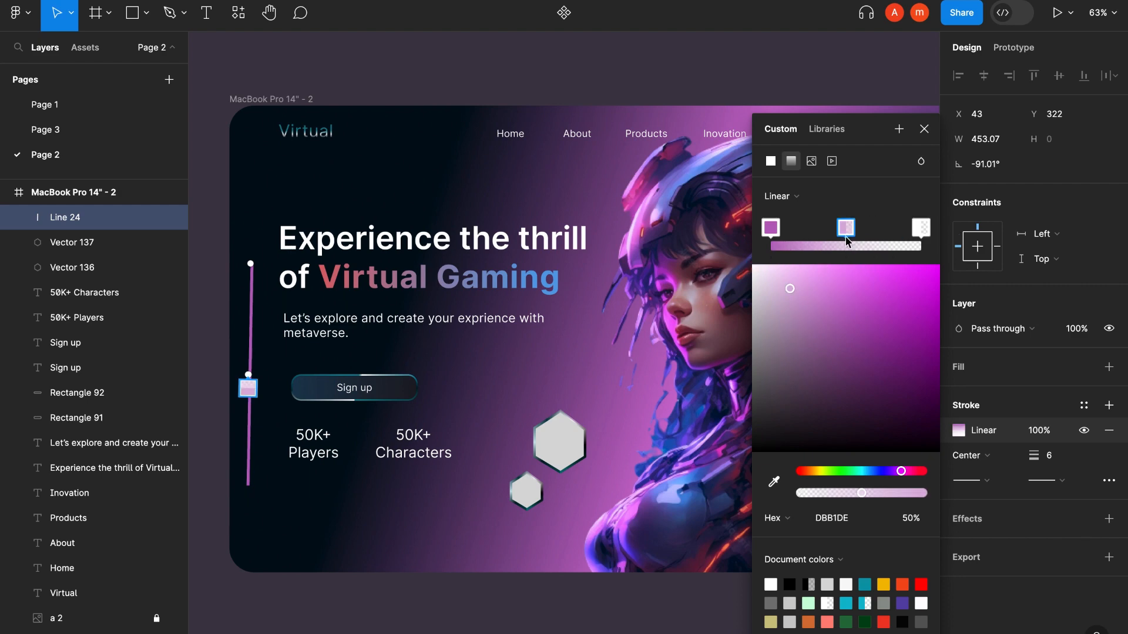
{"action": "left_click", "coordinate": [774, 482]}
{"action": "left_click", "coordinate": [385, 394]}
{"action": "scroll", "coordinate": [238, 400], "scroll_direction": "up", "scroll_amount": 5}
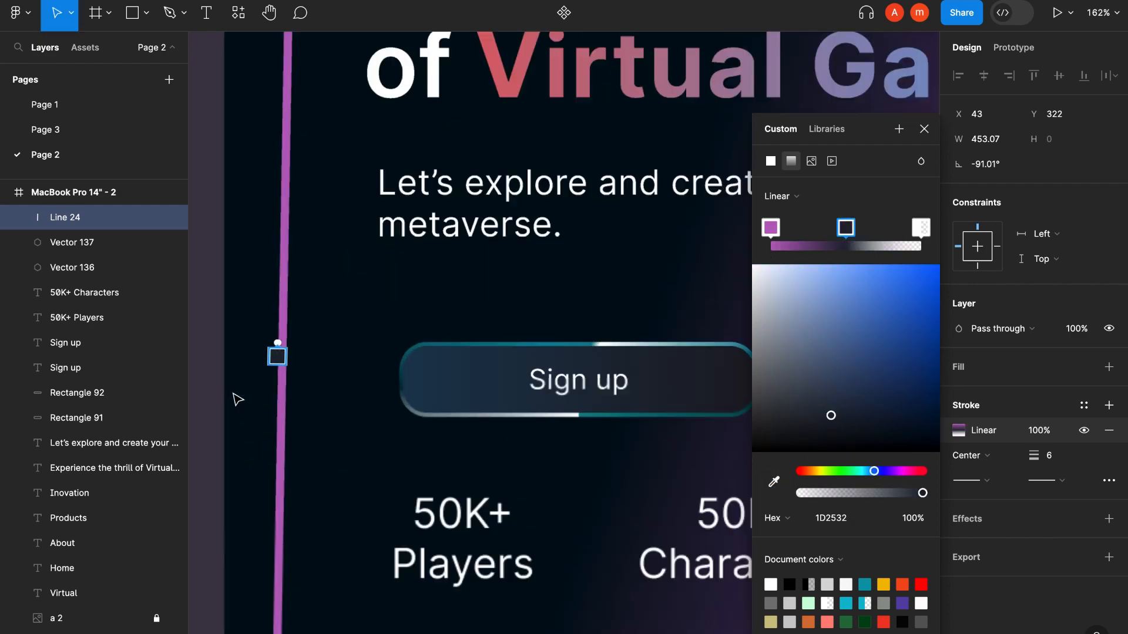
{"action": "scroll", "coordinate": [238, 400], "scroll_direction": "up", "scroll_amount": 5}
{"action": "left_click_drag", "start_coordinate": [345, 243], "coordinate": [374, 183]}
{"action": "scroll", "coordinate": [341, 486], "scroll_direction": "down", "scroll_amount": 10}
{"action": "left_click_drag", "start_coordinate": [322, 491], "coordinate": [341, 586]}
Set the line's rotation to 90°, width to 637, X to 27 and Y to 862
{"action": "scroll", "coordinate": [360, 521], "scroll_direction": "up", "scroll_amount": 5}
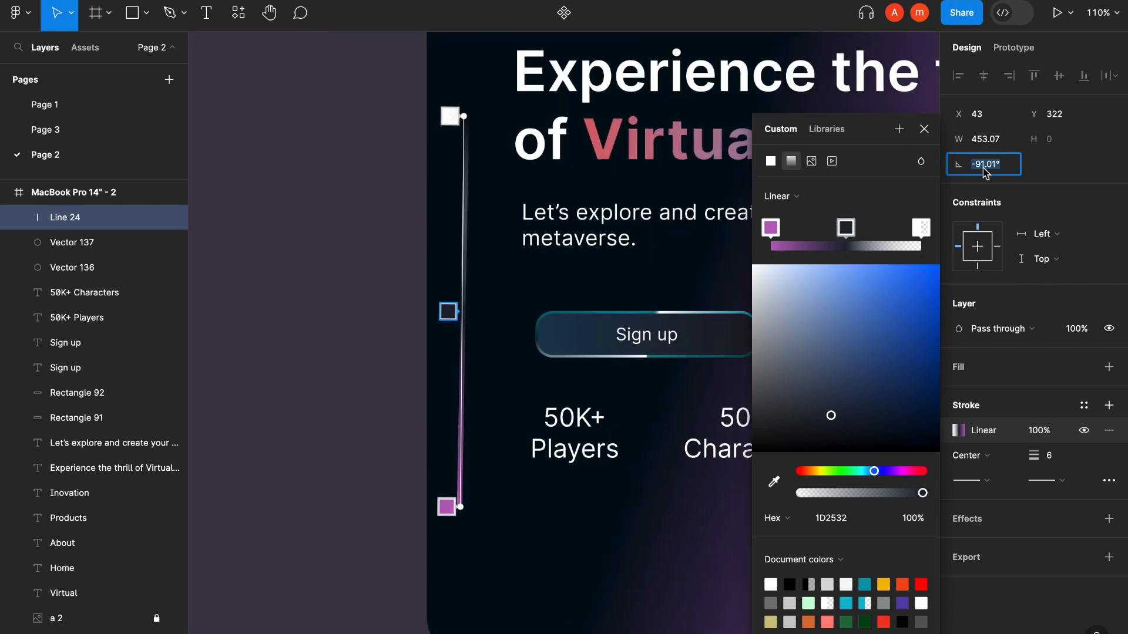
{"action": "left_click", "coordinate": [982, 142]}
{"action": "type", "text": "637"}
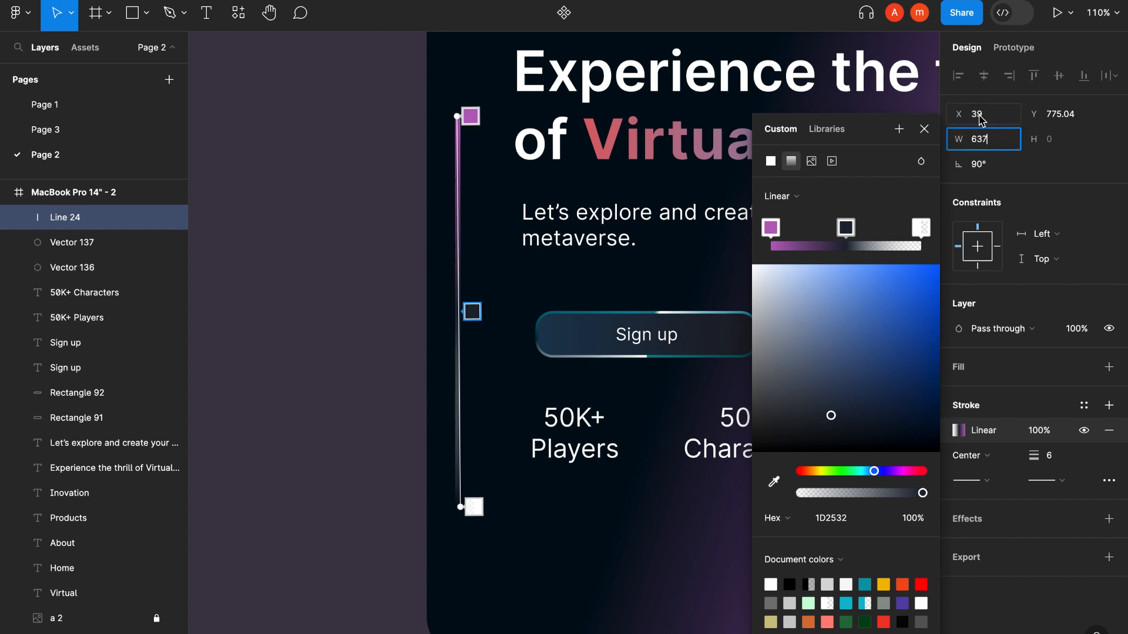
{"action": "left_click", "coordinate": [1051, 114]}
{"action": "type", "text": "862"}
{"action": "key", "text": "Return"}
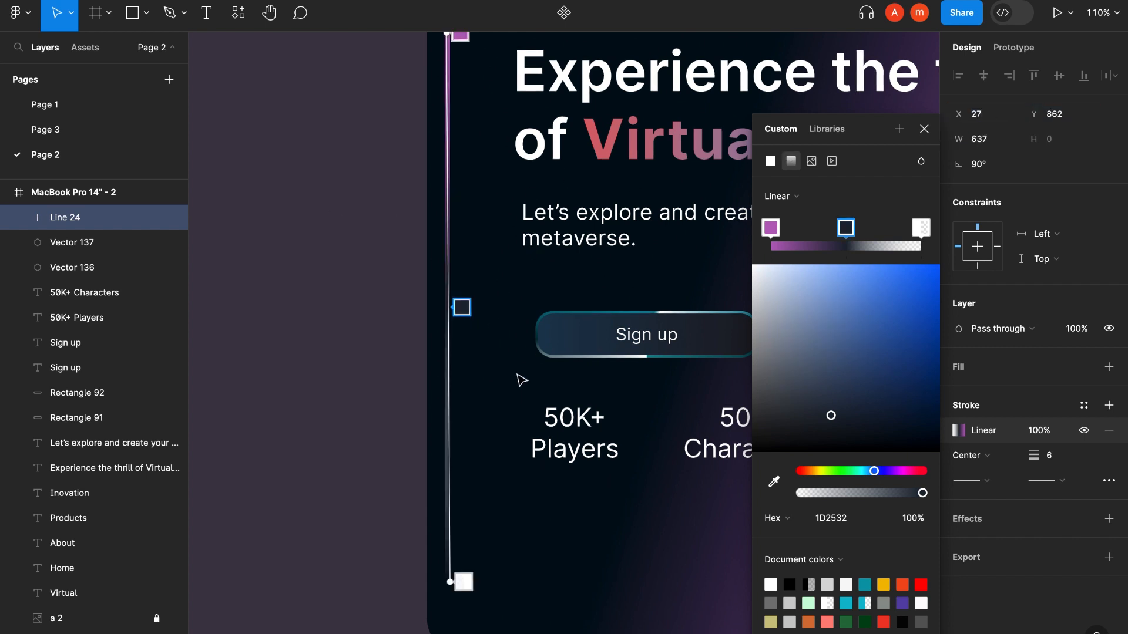
{"action": "left_click", "coordinate": [520, 378]}
Duplicate the gradient line to its right, closer to the heading, and shorten the copy from its upper end to about 420
{"action": "scroll", "coordinate": [520, 379], "scroll_direction": "down", "scroll_amount": 4}
{"action": "left_click", "coordinate": [250, 336]}
{"action": "key", "text": "ctrl+d"}
{"action": "left_click_drag", "start_coordinate": [248, 269], "coordinate": [274, 213]}
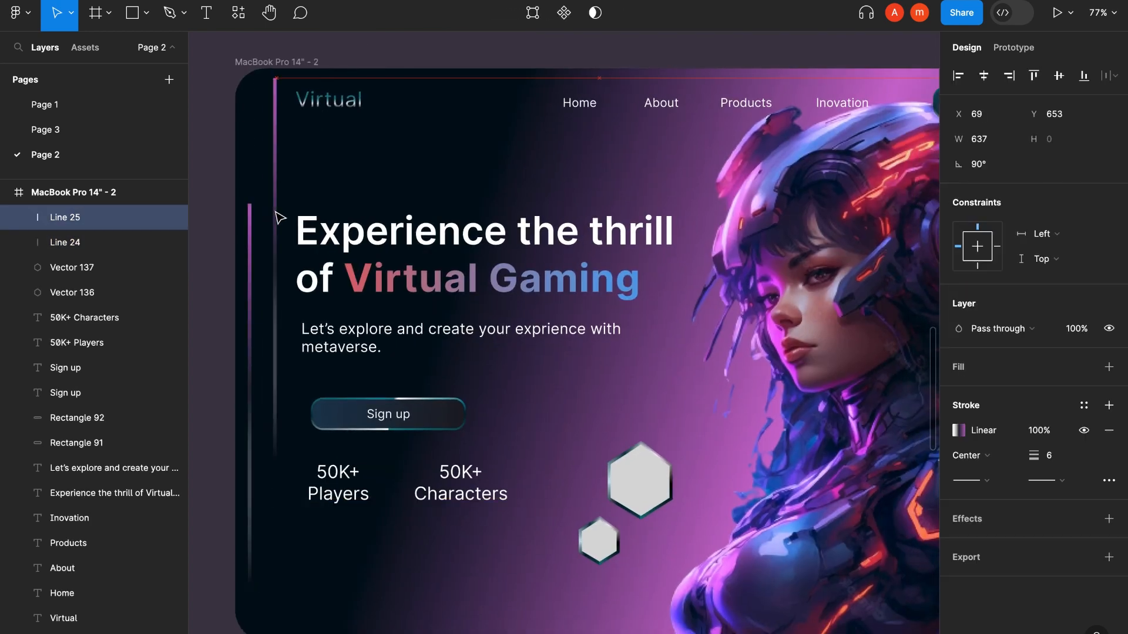
{"action": "left_click_drag", "start_coordinate": [276, 80], "coordinate": [279, 216]}
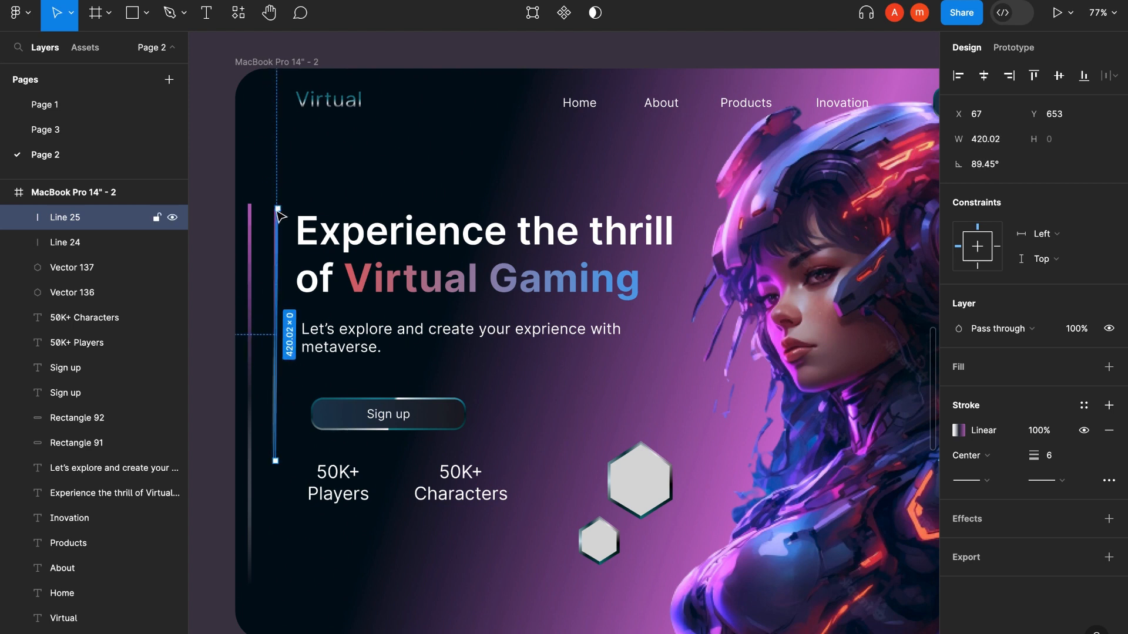
Reverse the shorter line's gradient, with transparent white near the upper end, the dark stop past the middle and B763BD at the lower end
{"action": "left_click", "coordinate": [958, 431]}
{"action": "left_click_drag", "start_coordinate": [877, 234], "coordinate": [938, 257]}
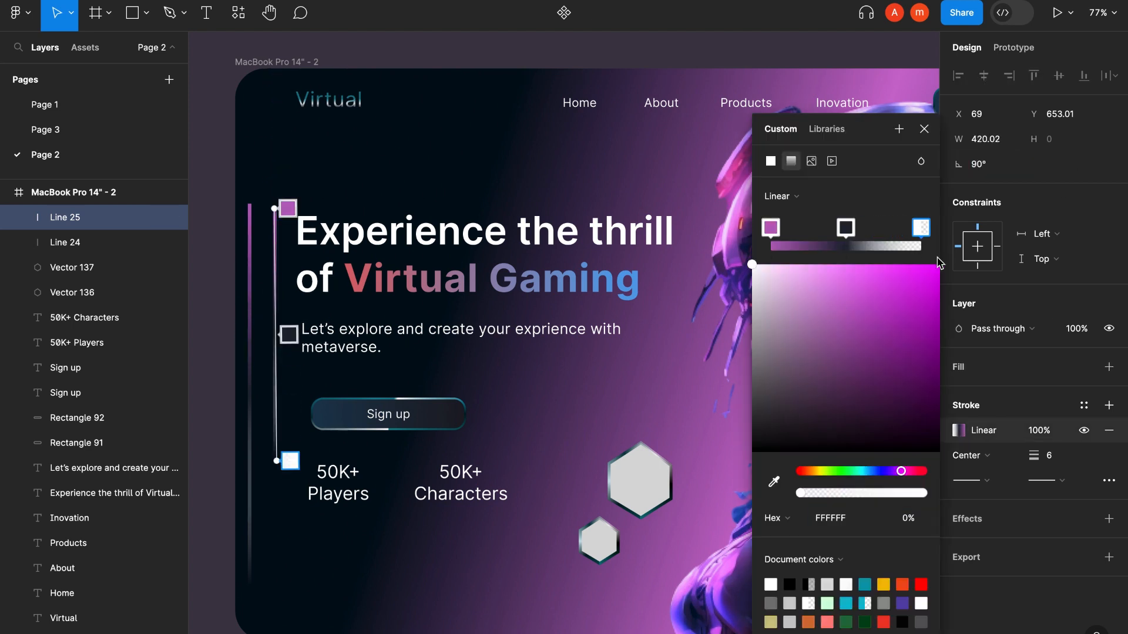
{"action": "left_click_drag", "start_coordinate": [771, 232], "coordinate": [869, 231]}
{"action": "left_click_drag", "start_coordinate": [921, 230], "coordinate": [811, 230]}
{"action": "left_click_drag", "start_coordinate": [869, 231], "coordinate": [955, 231]}
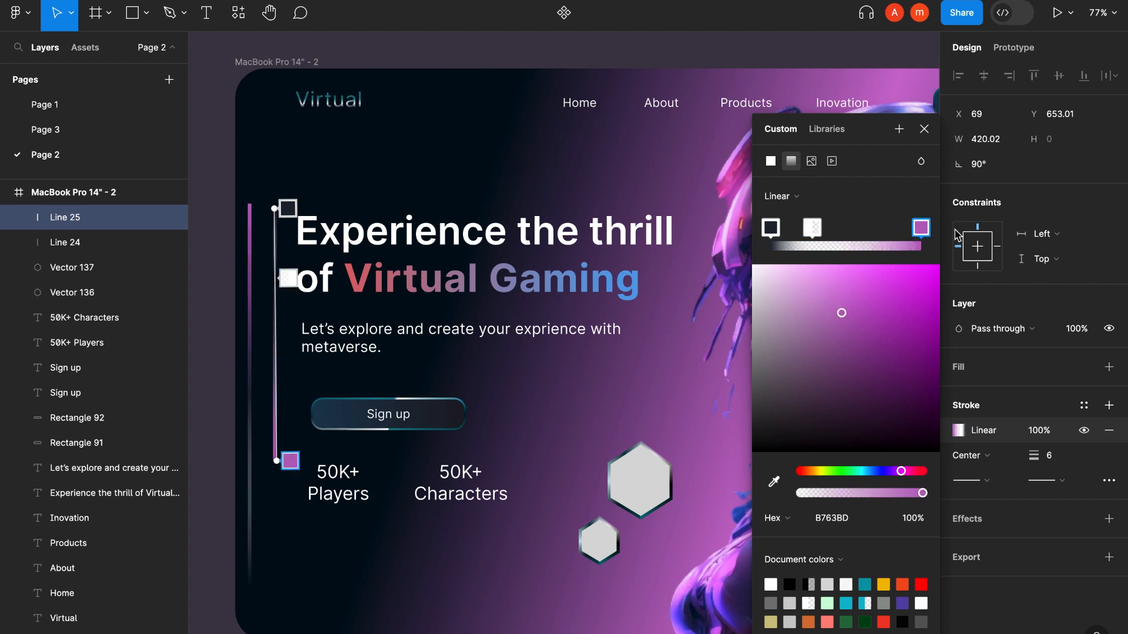
{"action": "left_click_drag", "start_coordinate": [771, 228], "coordinate": [865, 230]}
{"action": "left_click_drag", "start_coordinate": [812, 229], "coordinate": [779, 229]}
{"action": "left_click", "coordinate": [678, 182]}
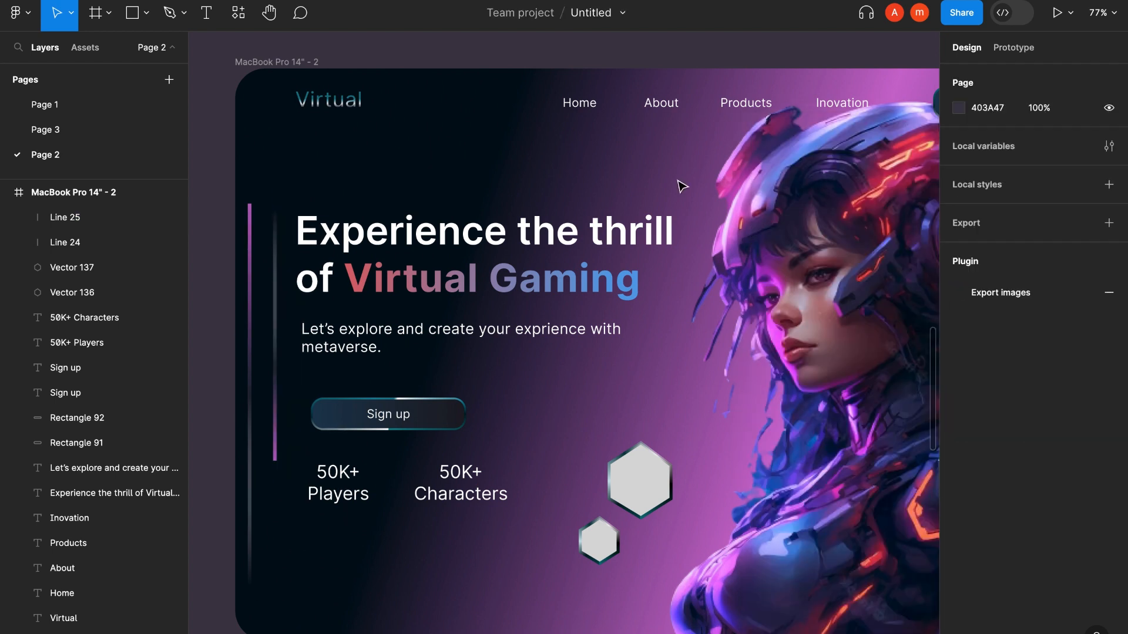
Draw a 19 × 19 circle at the shorter line's lower end and duplicate it onto the longer line's lower end
{"action": "key", "text": "o"}
{"action": "left_click_drag", "start_coordinate": [270, 459], "coordinate": [282, 470]}
{"action": "left_click_drag", "start_coordinate": [276, 464], "coordinate": [250, 582]}
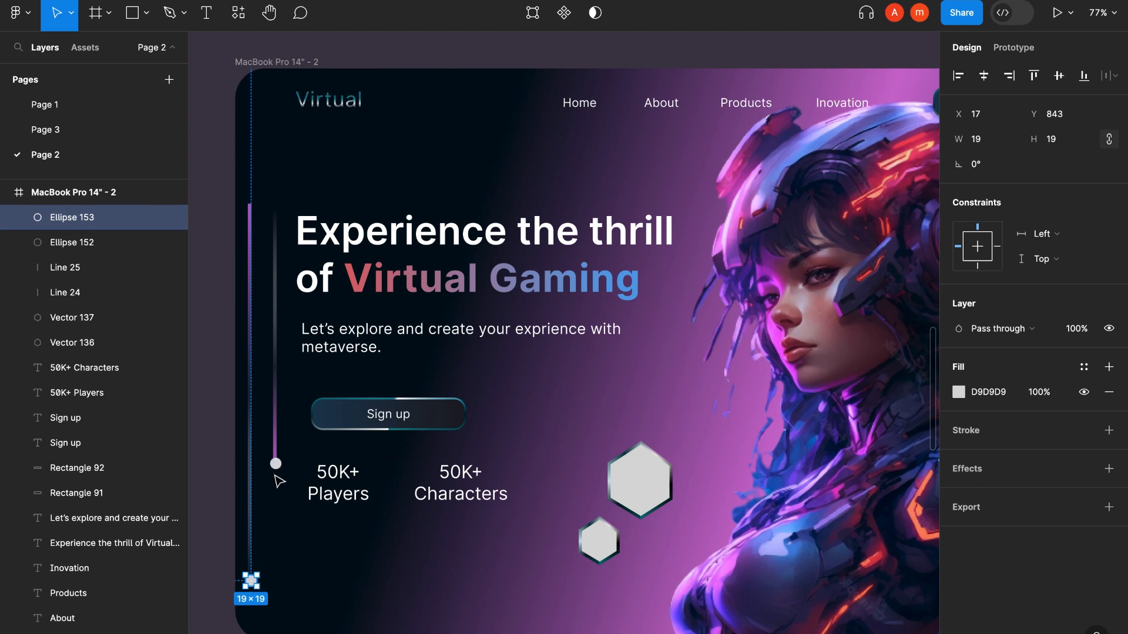
Fill both line-end circles with a blue sampled from the canvas
{"action": "left_click", "coordinate": [276, 464], "text": "shift"}
{"action": "left_click", "coordinate": [960, 431]}
{"action": "left_click", "coordinate": [773, 483]}
{"action": "left_click", "coordinate": [855, 156]}
{"action": "left_click", "coordinate": [698, 380]}
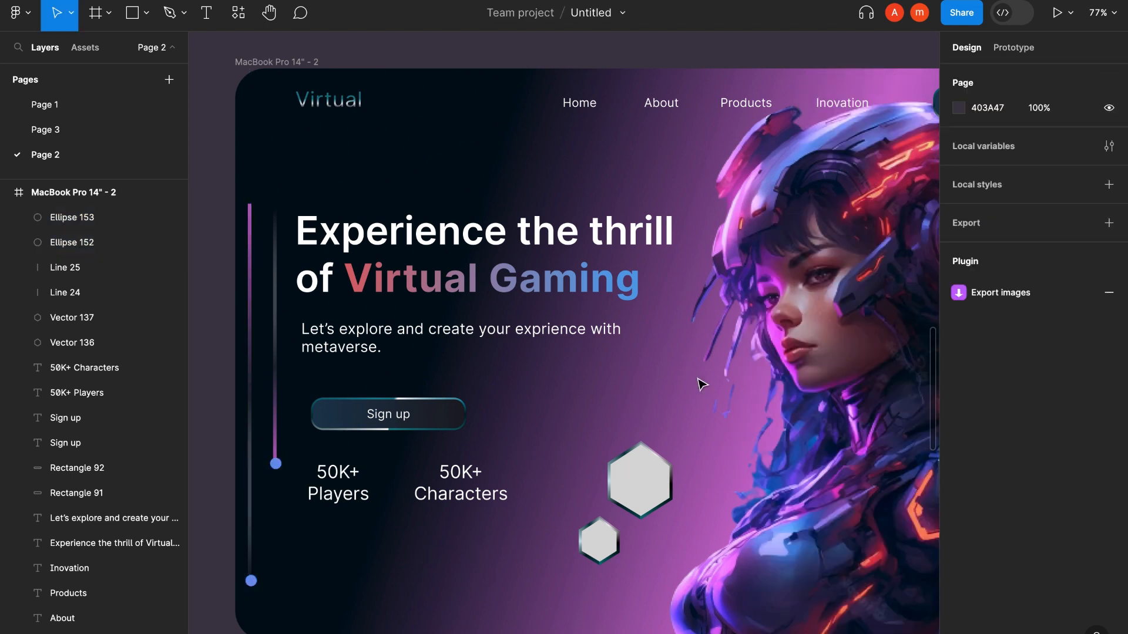